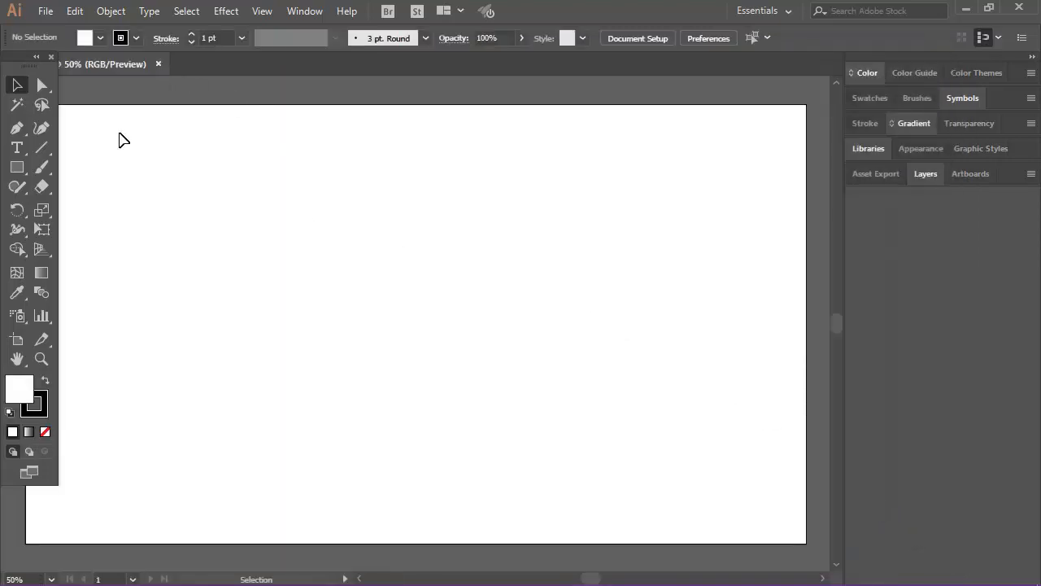
Set the fill color to black and show the document's layers.
{"action": "double_click", "coordinate": [23, 396]}
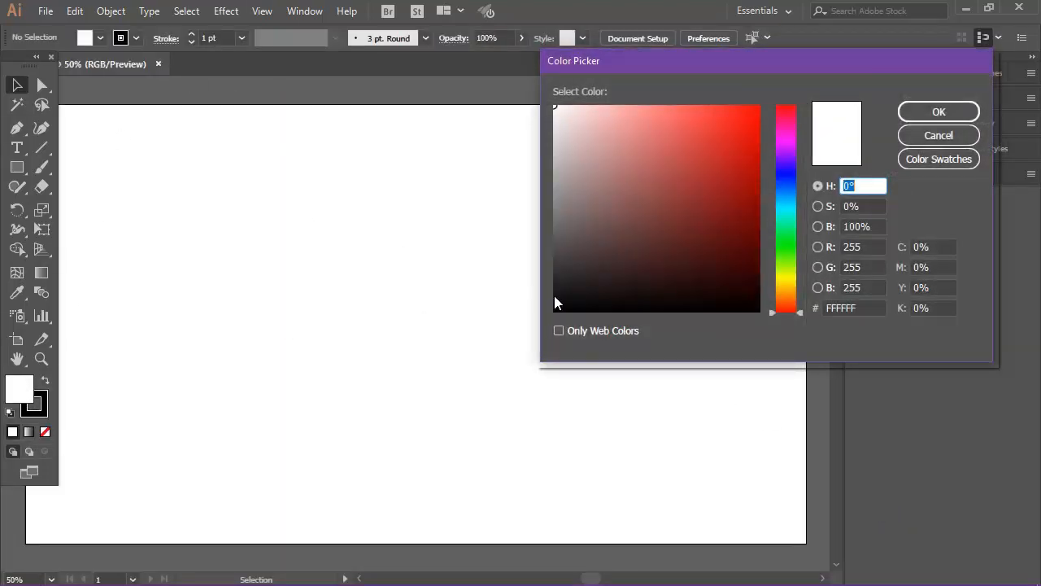
{"action": "left_click", "coordinate": [552, 312]}
{"action": "left_click", "coordinate": [902, 111]}
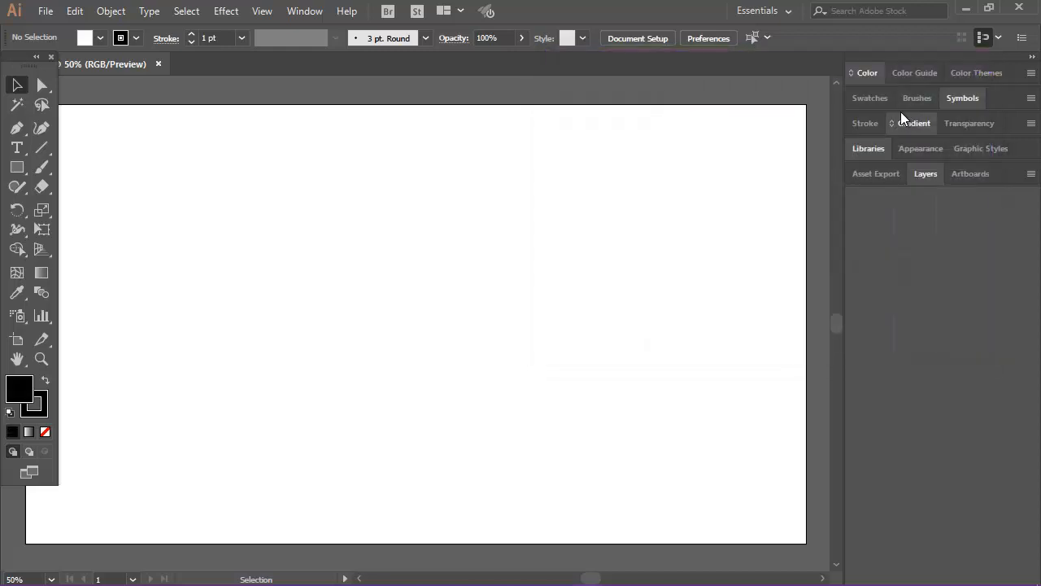
{"action": "left_click", "coordinate": [934, 174]}
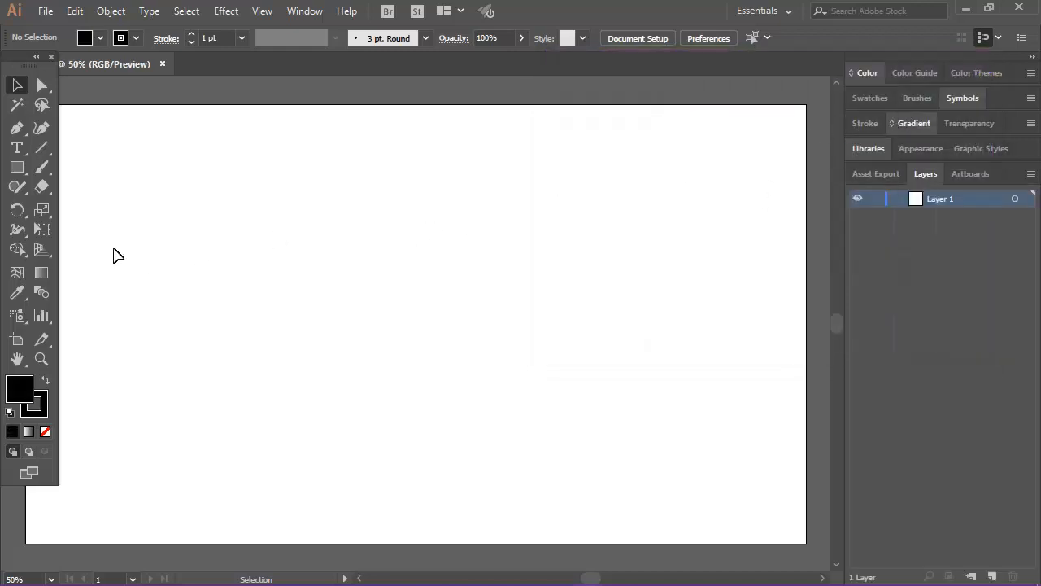
Place a point text object on the upper part of the artboard and set its font size to 150 pt.
{"action": "left_click", "coordinate": [17, 148]}
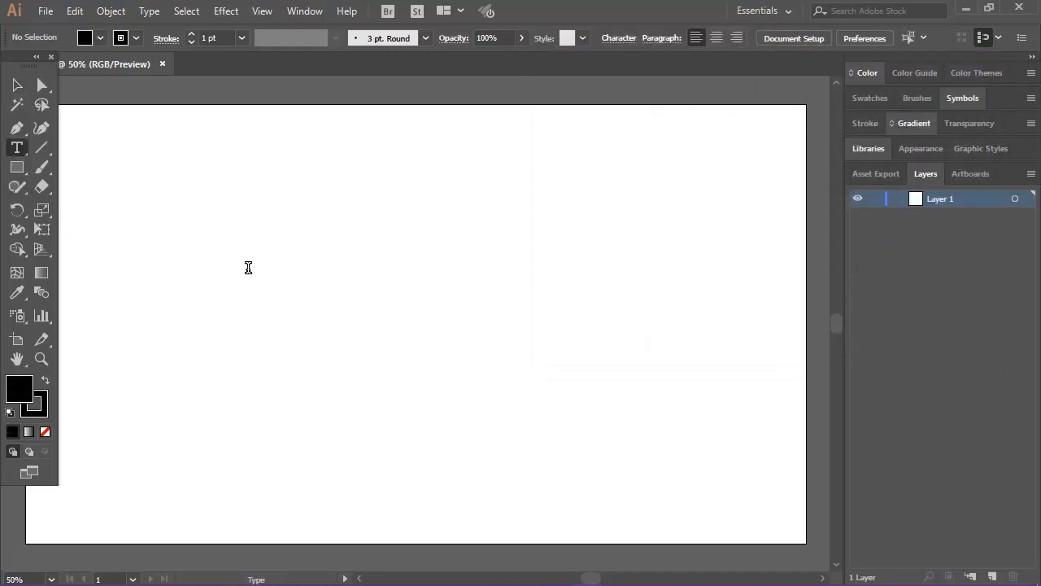
{"action": "left_click", "coordinate": [249, 268]}
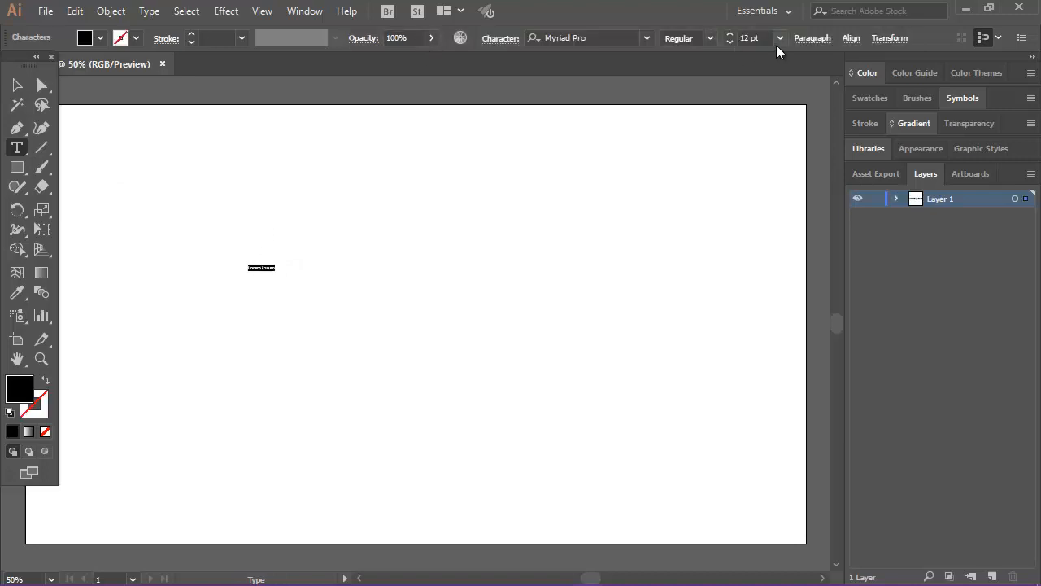
{"action": "left_click", "coordinate": [751, 38]}
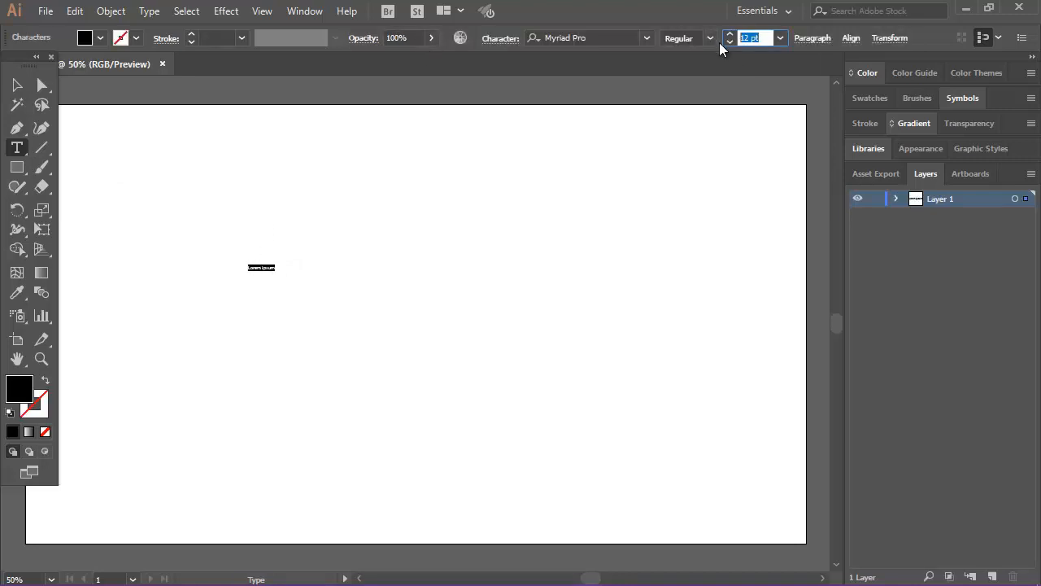
{"action": "type", "text": "150"}
{"action": "key", "text": "Return"}
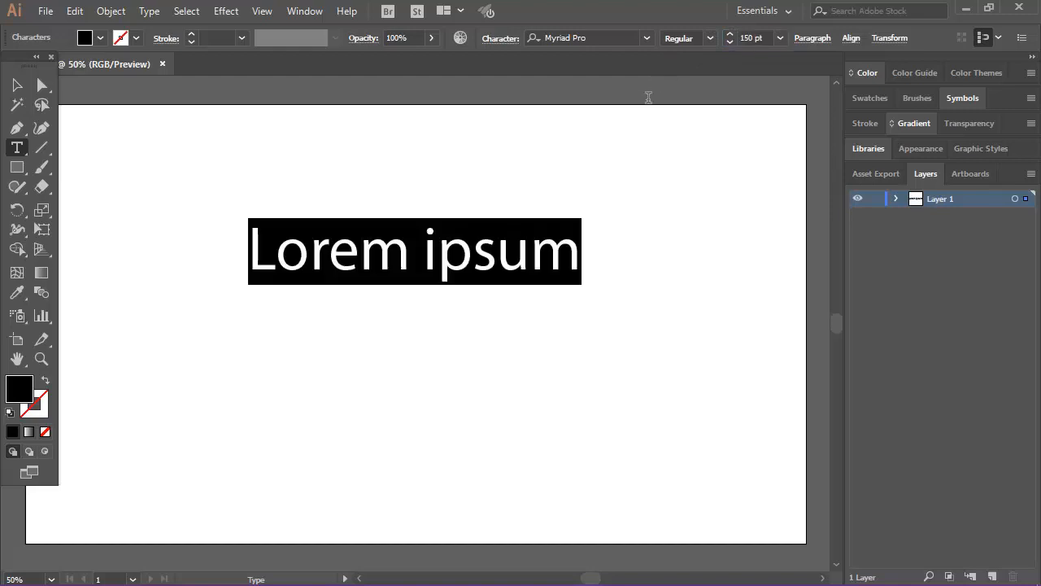
Replace the placeholder text with the word "like".
{"action": "left_click", "coordinate": [23, 150]}
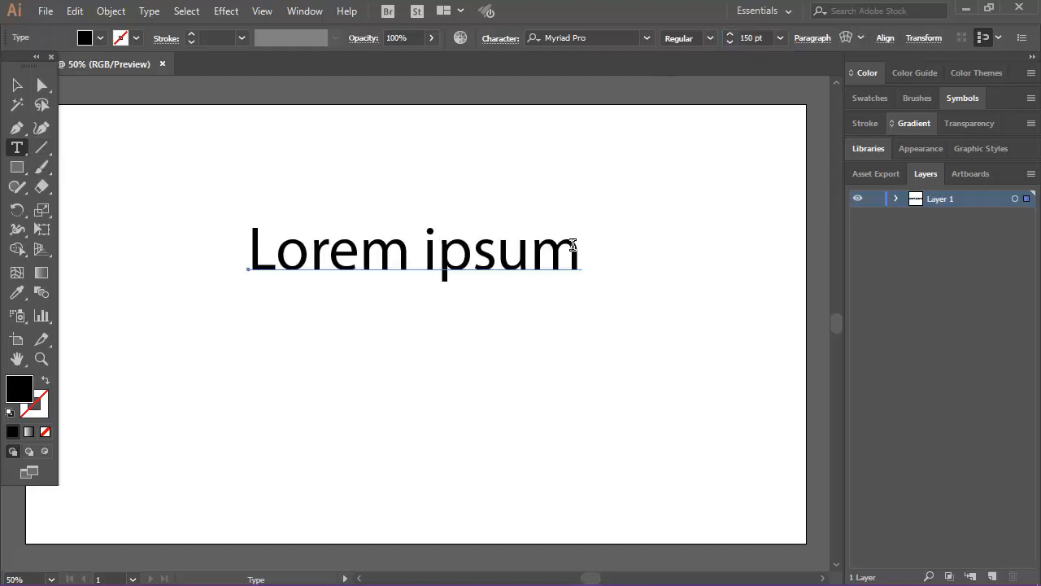
{"action": "left_click", "coordinate": [573, 245]}
{"action": "key", "text": "BackSpace"}
{"action": "key", "text": "BackSpace"}
{"action": "key", "text": "BackSpace"}
{"action": "key", "text": "BackSpace"}
{"action": "key", "text": "BackSpace"}
{"action": "key", "text": "BackSpace"}
{"action": "key", "text": "BackSpace"}
{"action": "key", "text": "BackSpace"}
{"action": "key", "text": "BackSpace"}
{"action": "key", "text": "BackSpace"}
{"action": "key", "text": "BackSpace"}
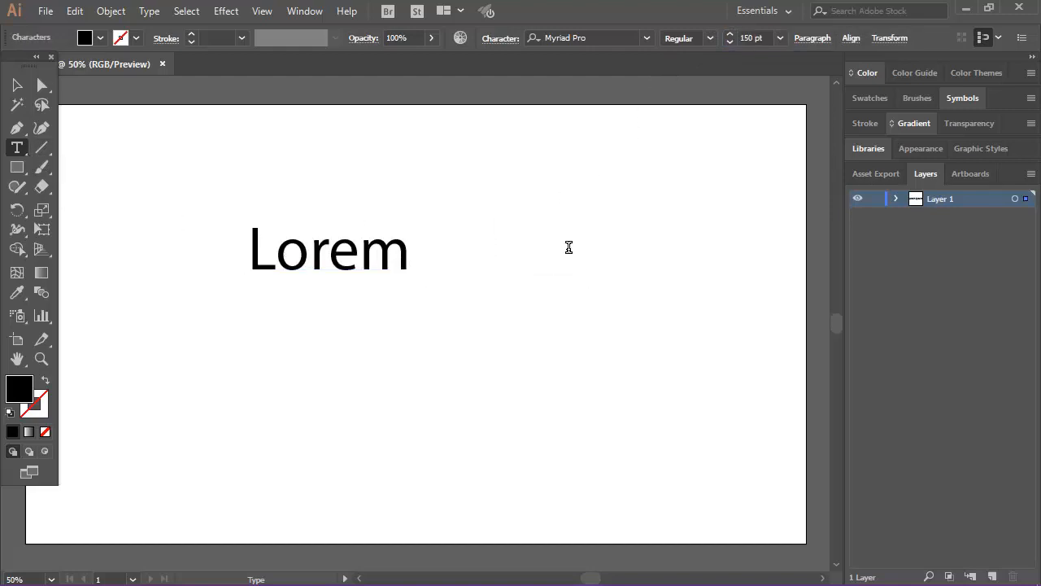
{"action": "type", "text": "like"}
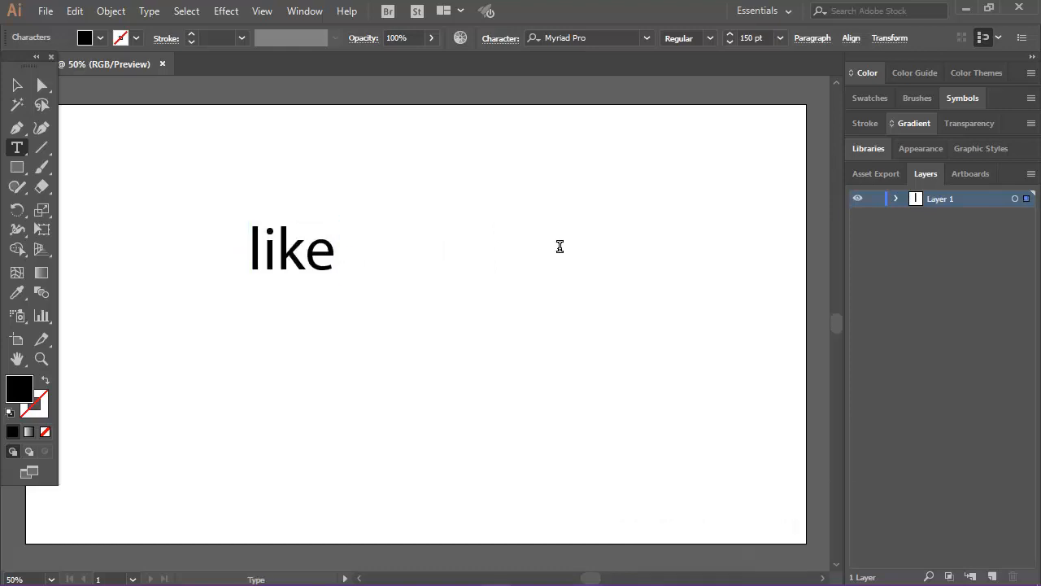
Set the font of "like" to Shrikhand Regular and move the word slightly up and to the left.
{"action": "left_click", "coordinate": [25, 86]}
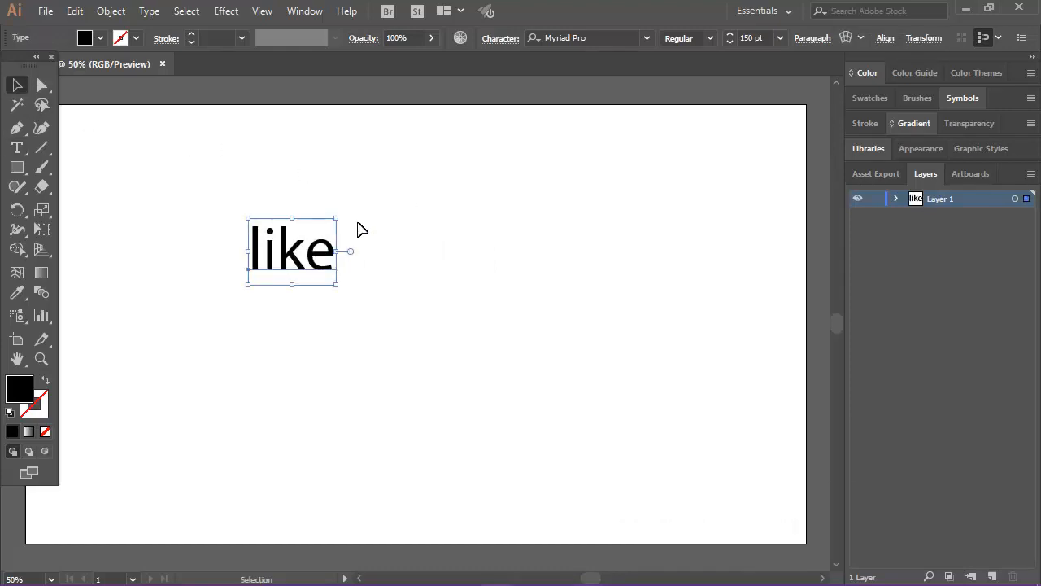
{"action": "left_click_drag", "start_coordinate": [358, 228], "coordinate": [224, 295]}
{"action": "right_click", "coordinate": [294, 257]}
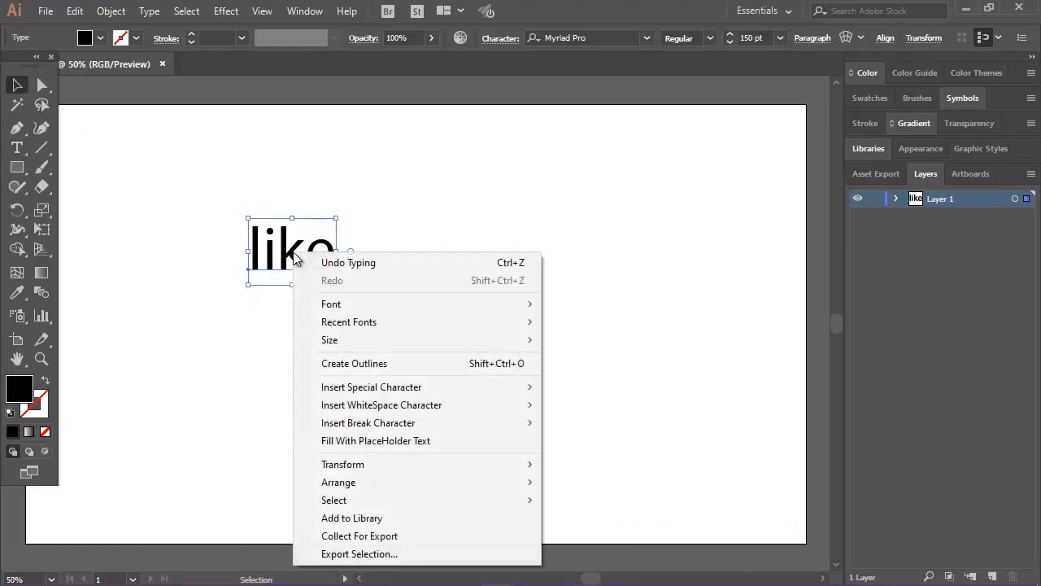
{"action": "mouse_move", "coordinate": [413, 311]}
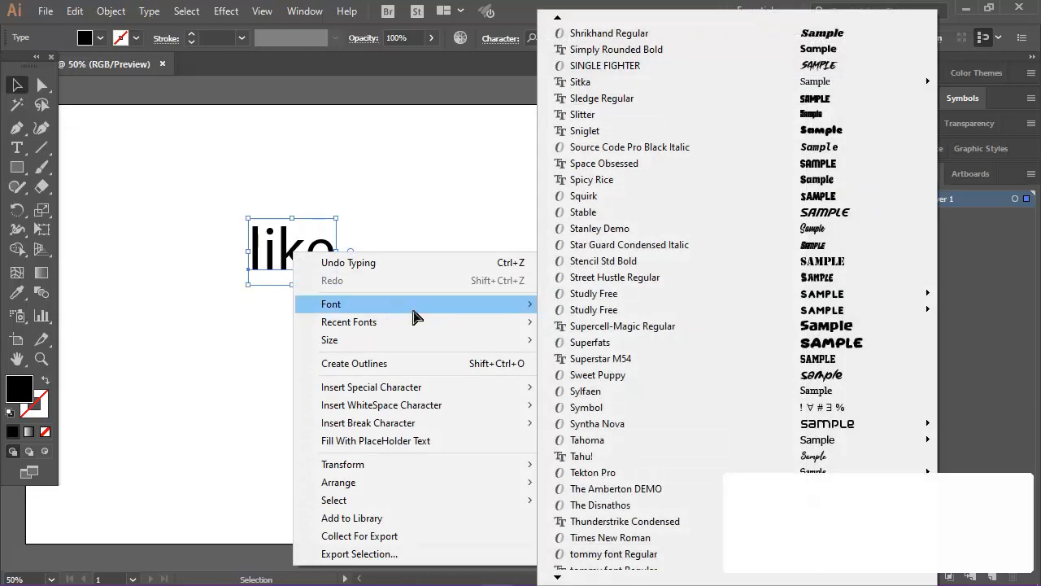
{"action": "left_click", "coordinate": [618, 33]}
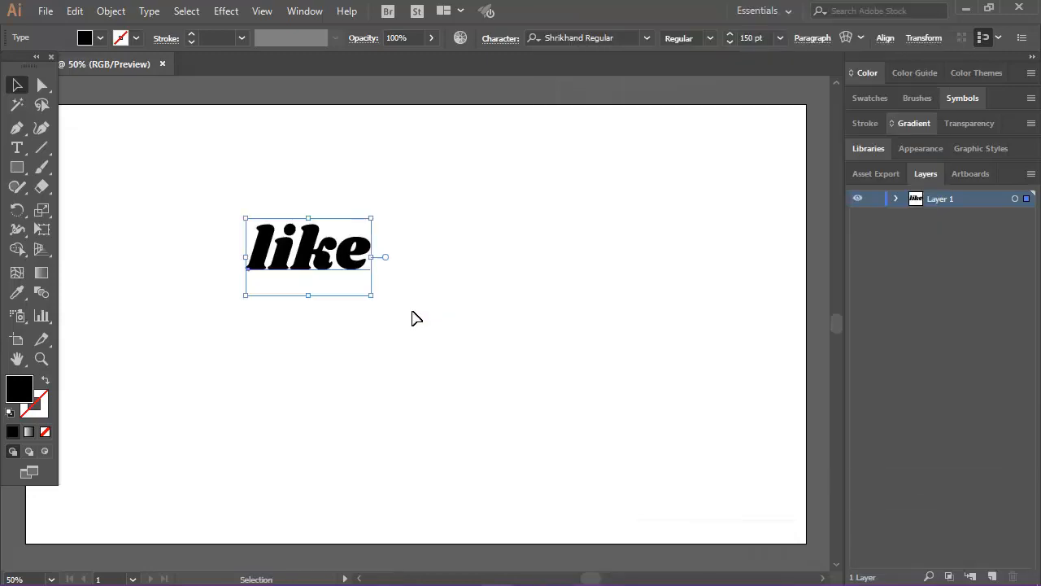
{"action": "left_click_drag", "start_coordinate": [314, 244], "coordinate": [277, 221]}
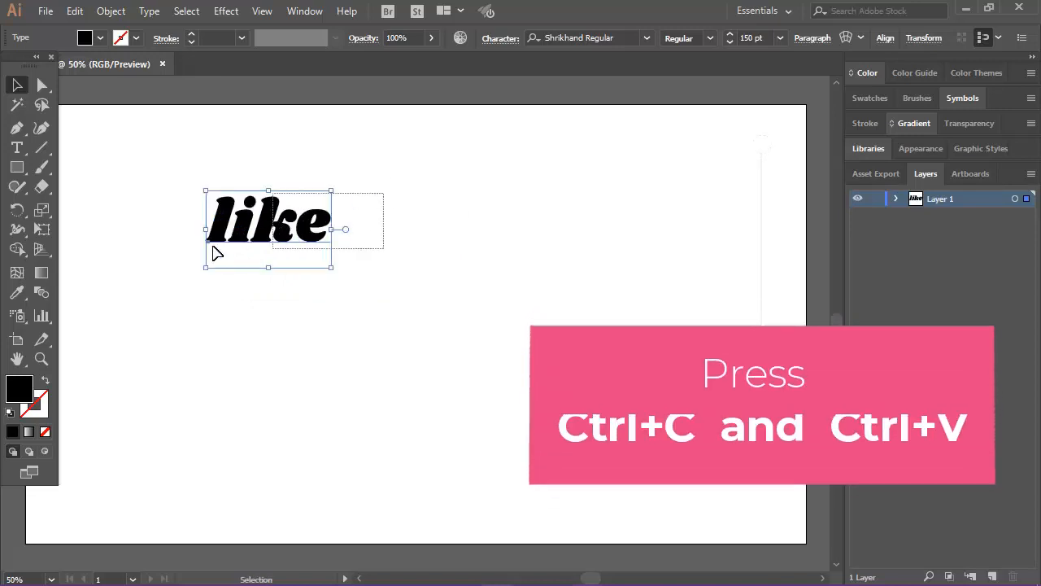
Make two copies of the word "like" and stack them in a column below the original.
{"action": "key", "text": "ctrl+c"}
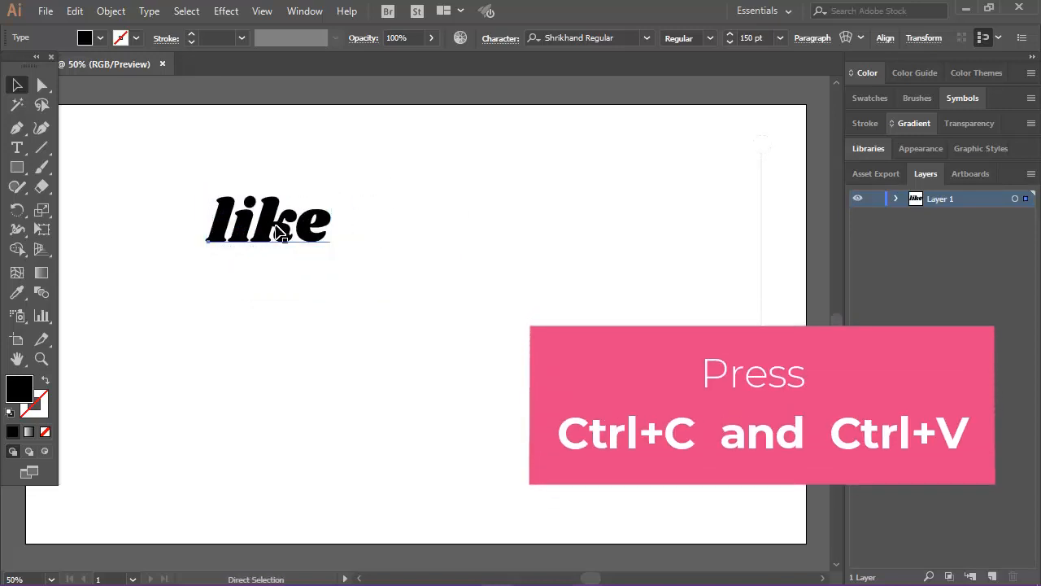
{"action": "key", "text": "ctrl+v"}
{"action": "left_click_drag", "start_coordinate": [371, 314], "coordinate": [227, 277]}
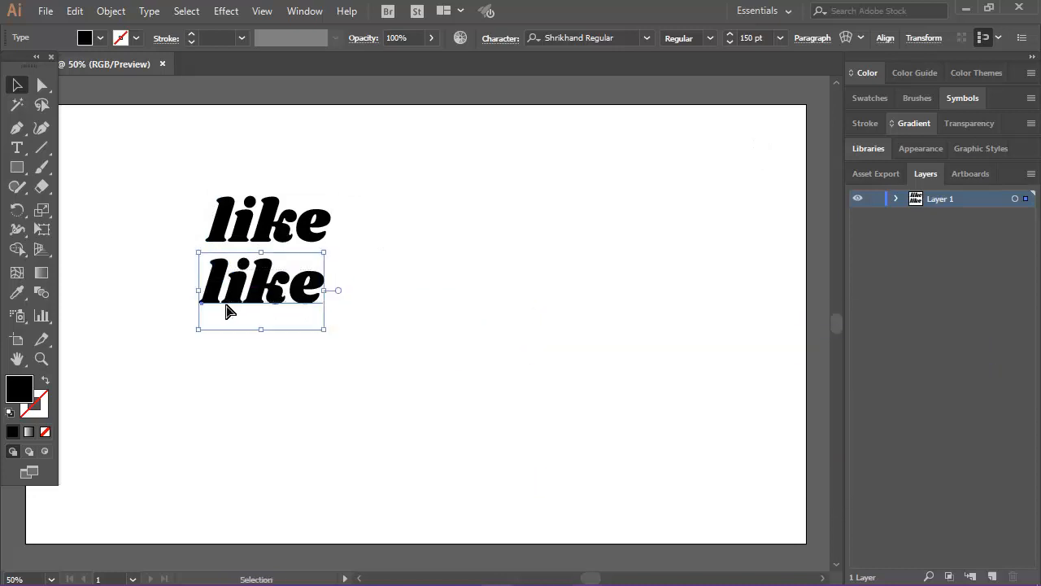
{"action": "key", "text": "ctrl+v"}
{"action": "left_click_drag", "start_coordinate": [360, 321], "coordinate": [235, 360]}
Change the second word in the column to "follow" and the third to "share".
{"action": "left_click", "coordinate": [16, 147]}
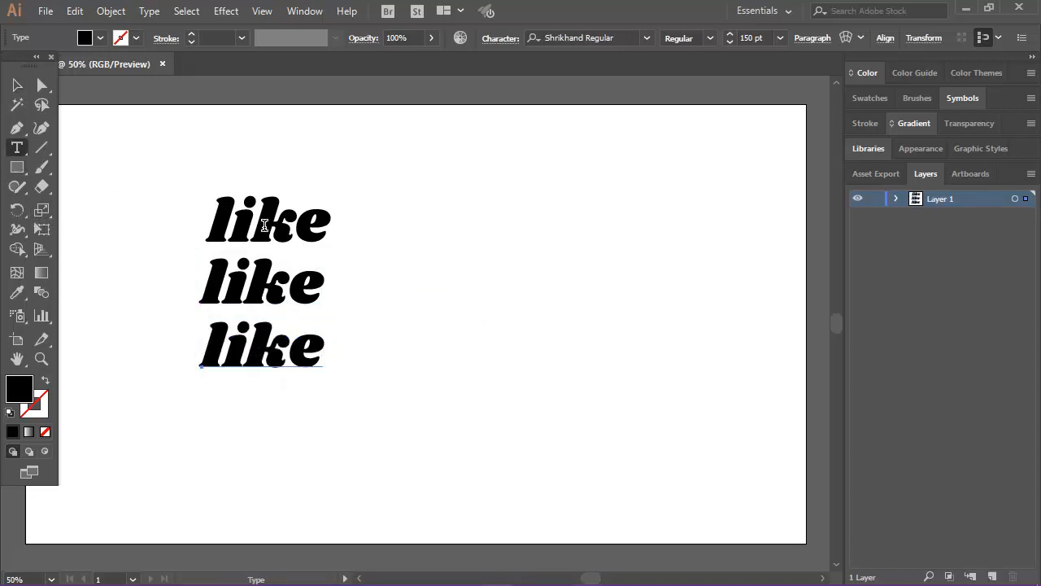
{"action": "left_click", "coordinate": [312, 219]}
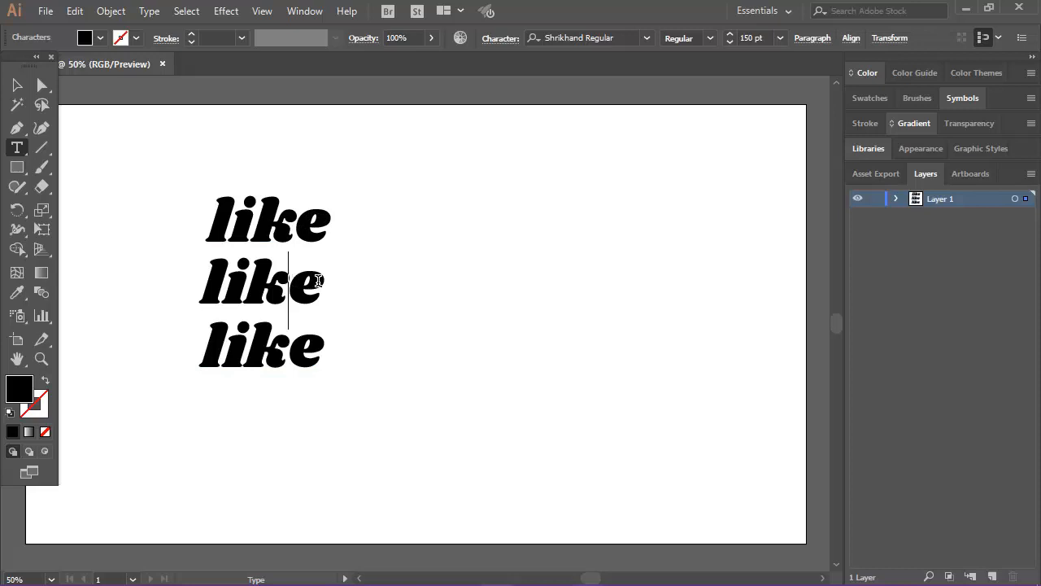
{"action": "key", "text": "BackSpace"}
{"action": "key", "text": "BackSpace"}
{"action": "key", "text": "BackSpace"}
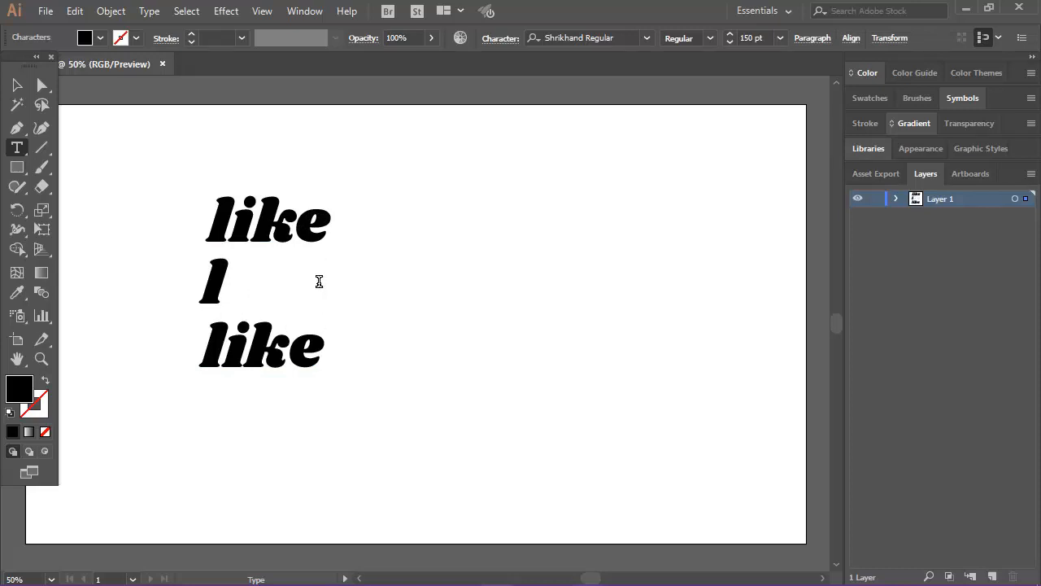
{"action": "key", "text": "BackSpace"}
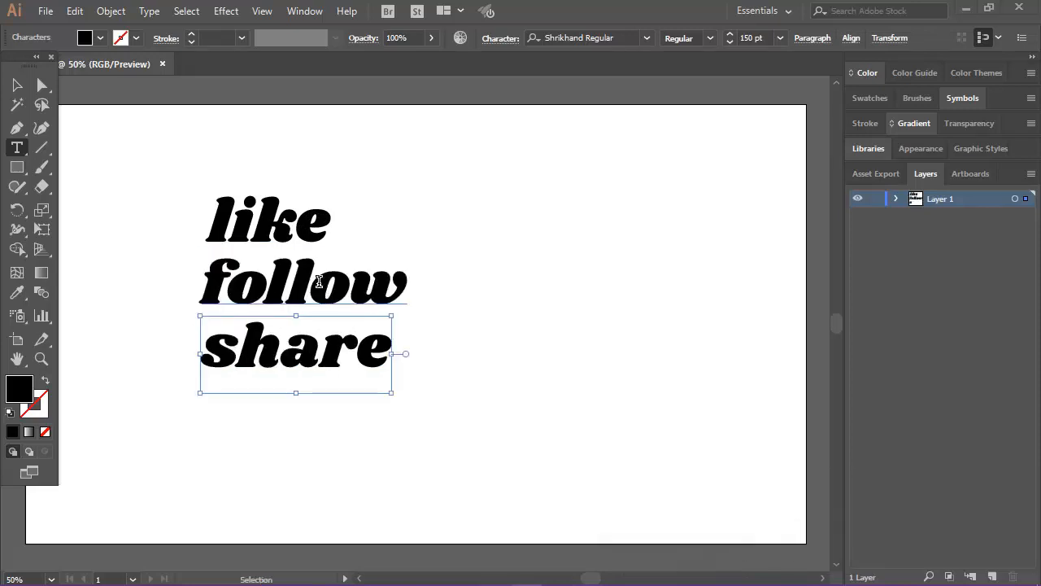
{"action": "key", "text": "t"}
Move all three words together to the upper-left area of the artboard.
{"action": "left_click", "coordinate": [16, 92]}
{"action": "left_click_drag", "start_coordinate": [178, 168], "coordinate": [514, 407]}
{"action": "left_click_drag", "start_coordinate": [309, 230], "coordinate": [183, 182]}
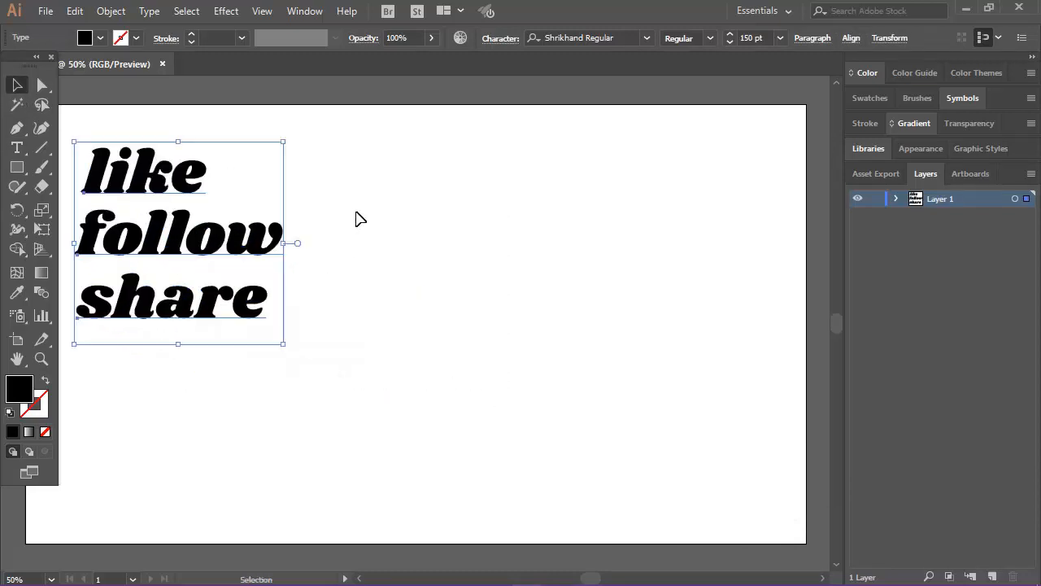
Deselect the words and set the fill color to a medium gray.
{"action": "left_click", "coordinate": [96, 396]}
{"action": "double_click", "coordinate": [13, 394]}
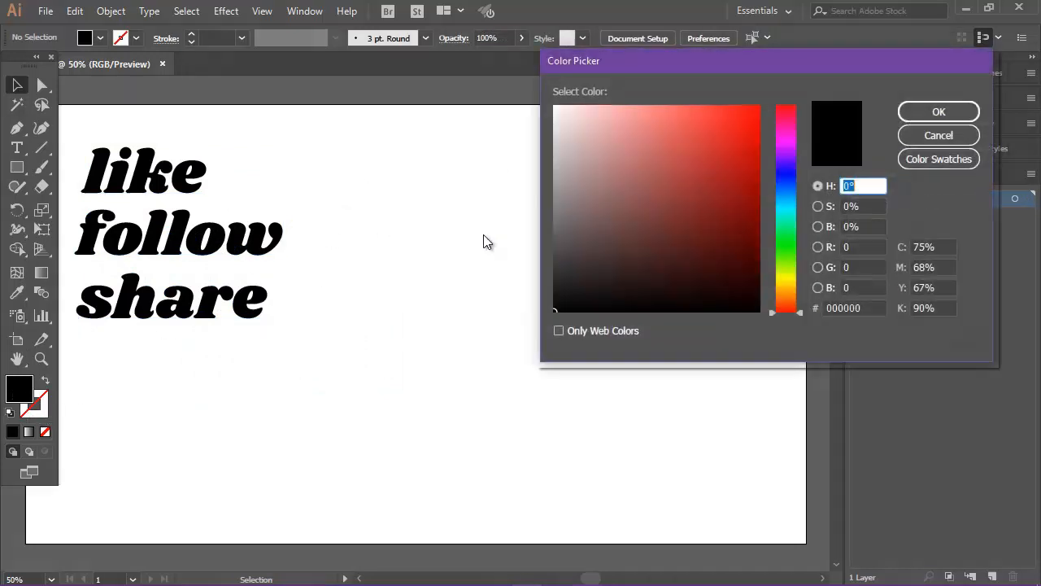
{"action": "left_click", "coordinate": [554, 213]}
{"action": "left_click", "coordinate": [937, 111]}
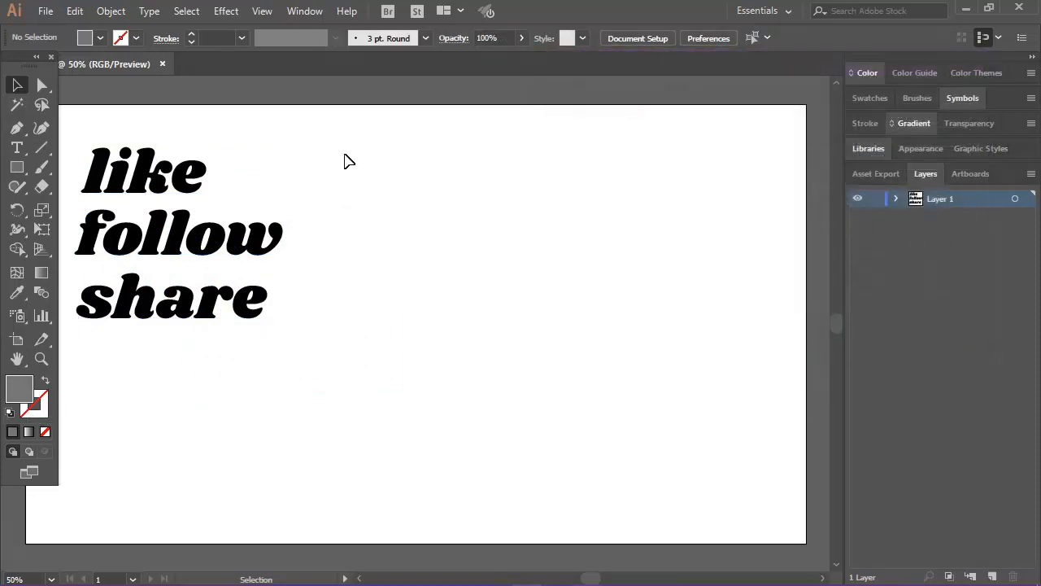
Draw a large gray circle with the Ellipse tool beside the words and shift it slightly up and to the left.
{"action": "left_click", "coordinate": [17, 167]}
{"action": "left_click", "coordinate": [85, 204]}
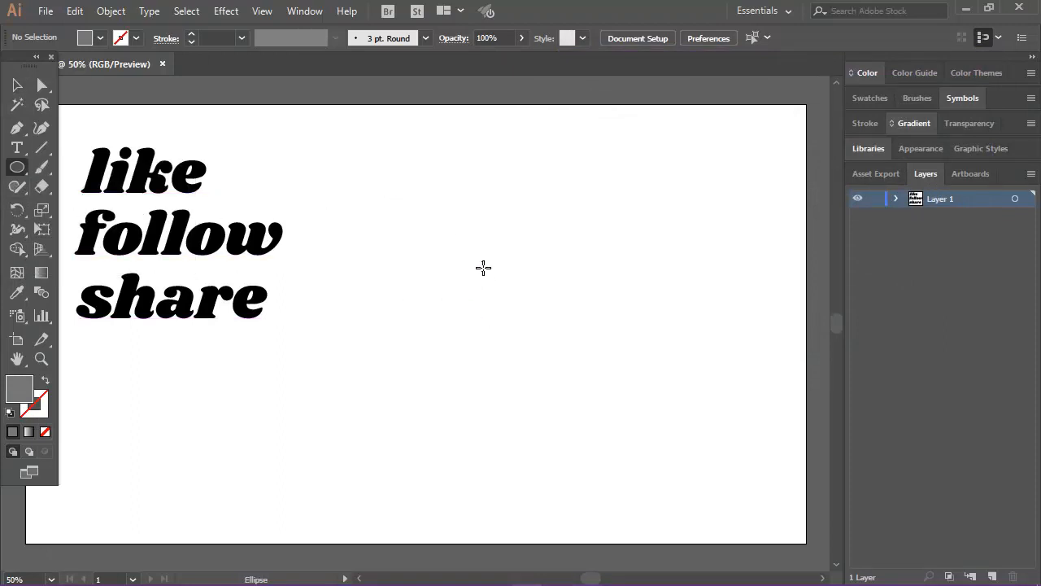
{"action": "left_click_drag", "start_coordinate": [417, 184], "coordinate": [683, 451], "text": "shift"}
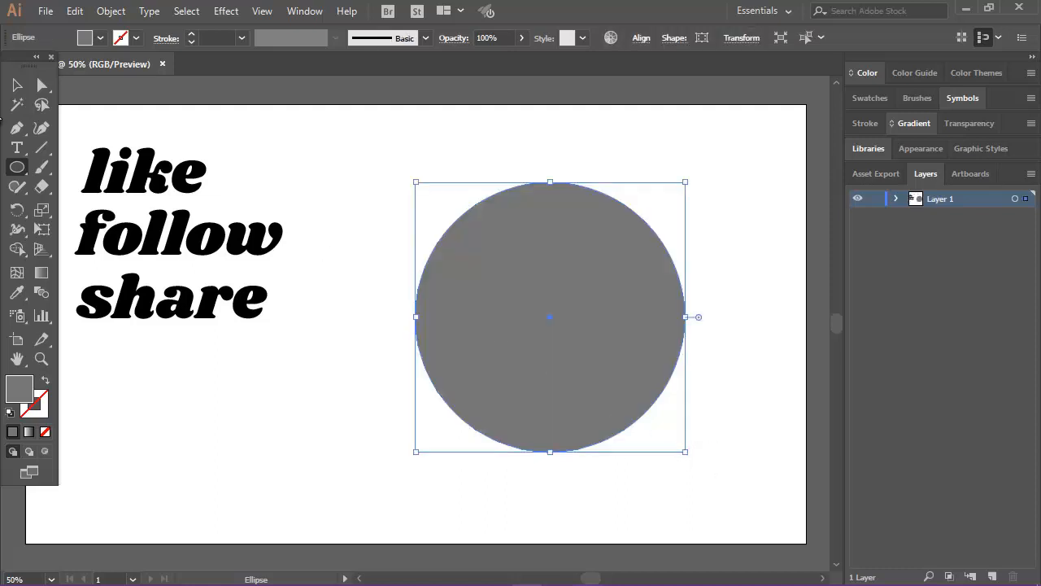
{"action": "left_click", "coordinate": [17, 85]}
{"action": "left_click_drag", "start_coordinate": [569, 286], "coordinate": [546, 277]}
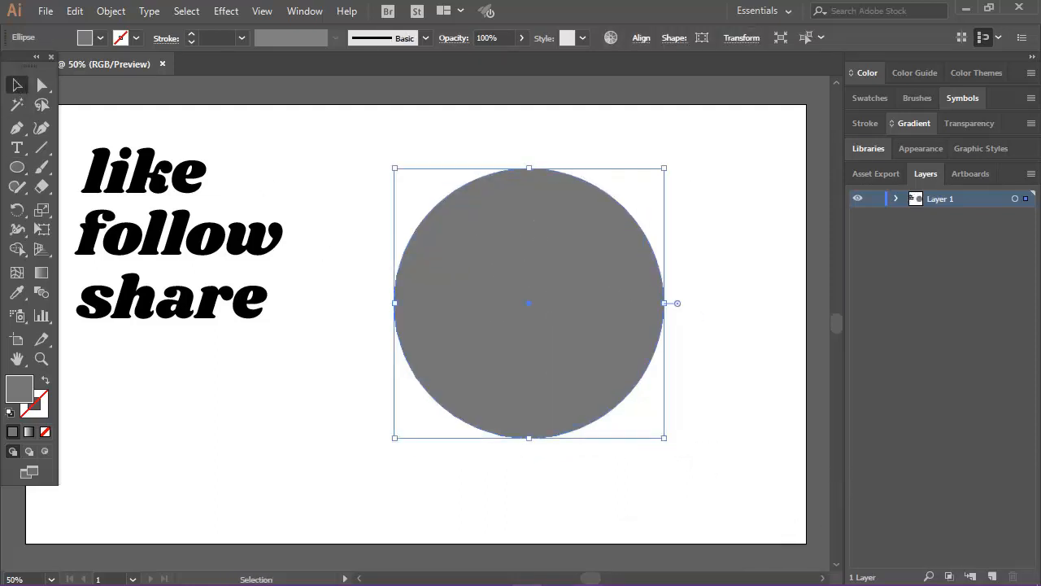
Cut the circle into three bands with two curved Knife strokes and nudge the word "like" slightly to the right.
{"action": "left_click_drag", "start_coordinate": [44, 190], "coordinate": [105, 228]}
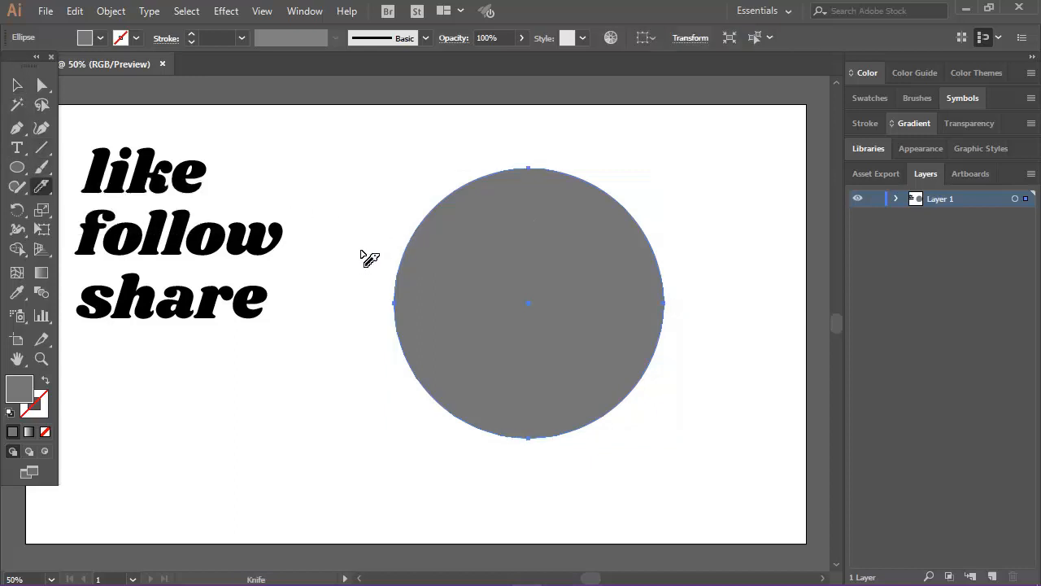
{"action": "left_click_drag", "start_coordinate": [687, 220], "coordinate": [689, 219]}
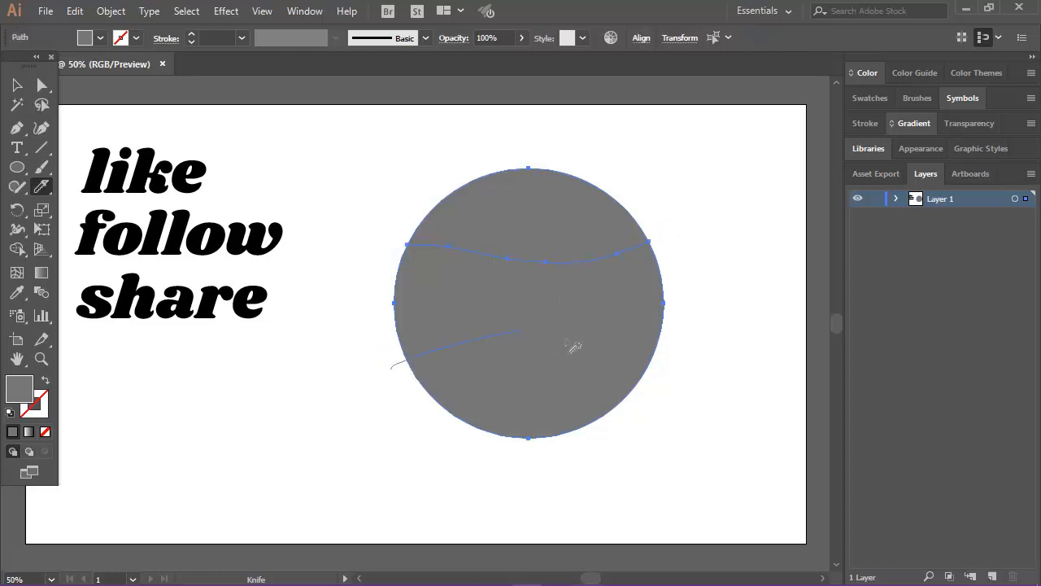
{"action": "mouse_move", "coordinate": [568, 342]}
{"action": "left_mouse_down"}
{"action": "mouse_move", "coordinate": [695, 346]}
{"action": "mouse_move", "coordinate": [698, 325]}
{"action": "left_mouse_up"}
{"action": "left_click", "coordinate": [17, 85]}
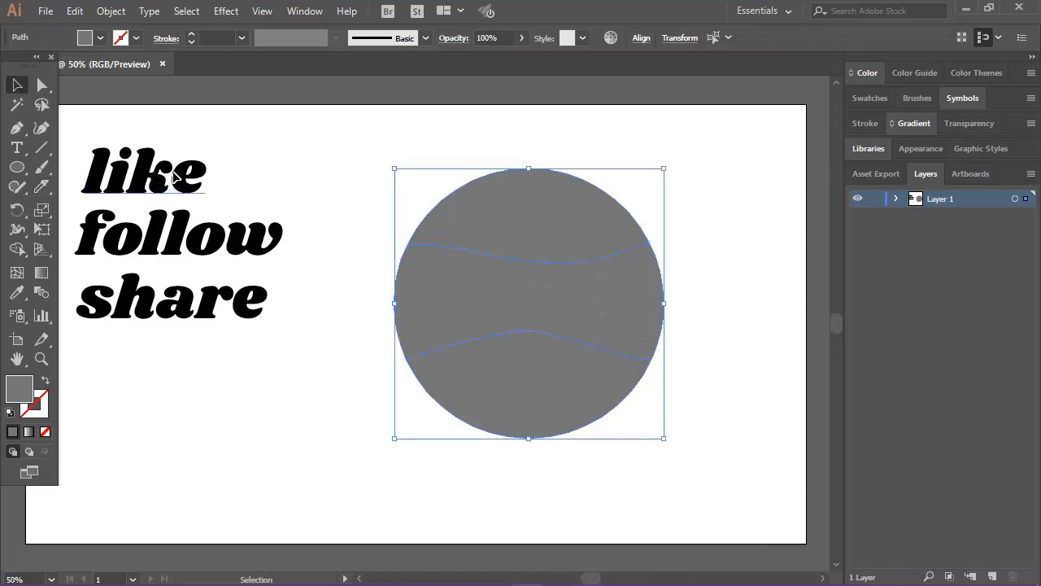
{"action": "mouse_move", "coordinate": [173, 177]}
{"action": "left_mouse_down"}
{"action": "mouse_move", "coordinate": [444, 180]}
{"action": "mouse_move", "coordinate": [476, 190]}
{"action": "mouse_move", "coordinate": [186, 177]}
{"action": "left_mouse_up"}
Move the circle's top piece slightly up and its bottom piece slightly down to leave narrow gaps around the middle band.
{"action": "left_click", "coordinate": [543, 229]}
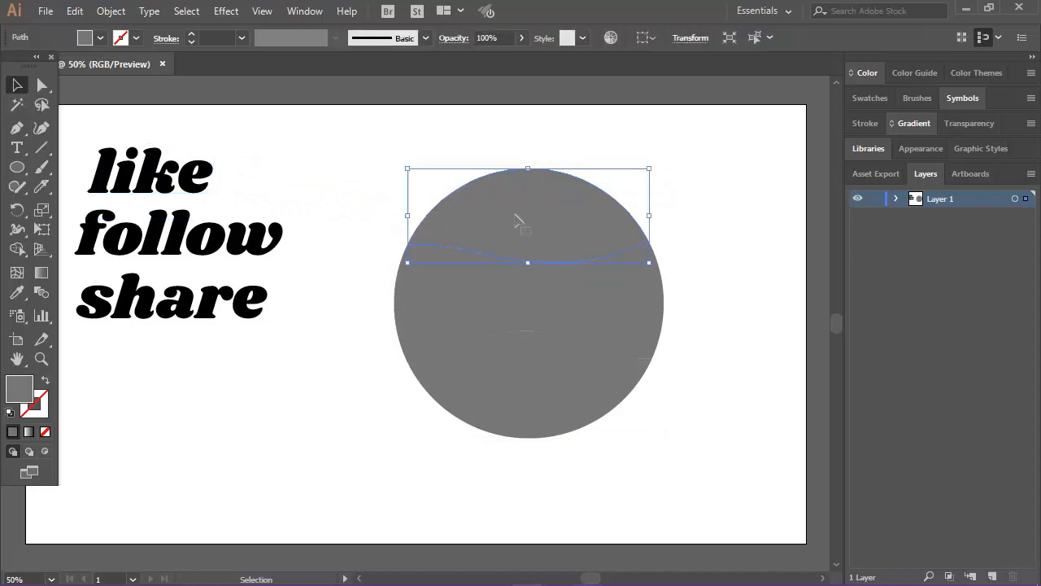
{"action": "left_click", "coordinate": [42, 85]}
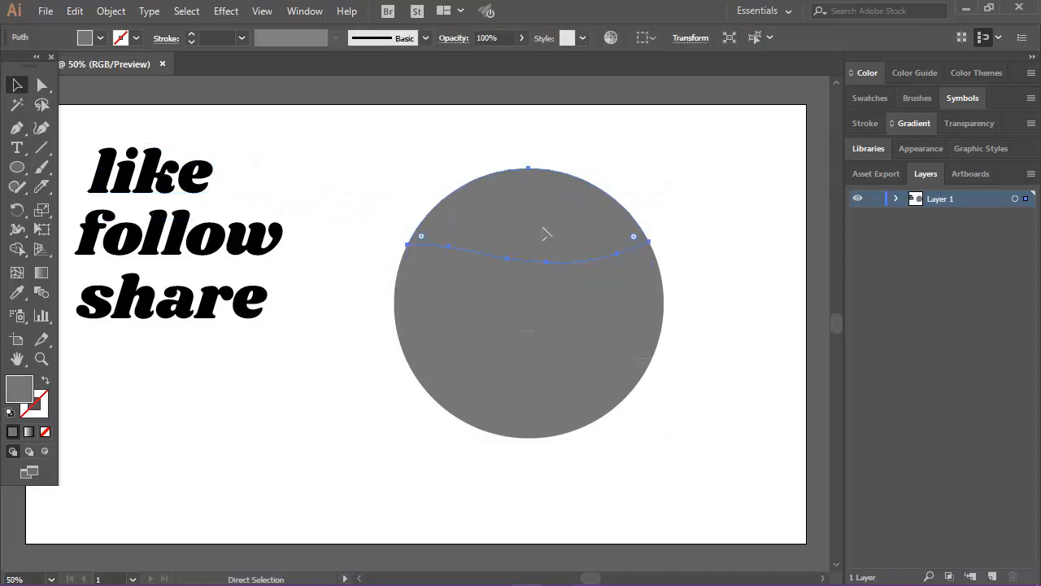
{"action": "left_click_drag", "start_coordinate": [547, 234], "coordinate": [545, 227]}
{"action": "key", "text": "v"}
{"action": "left_click", "coordinate": [539, 368]}
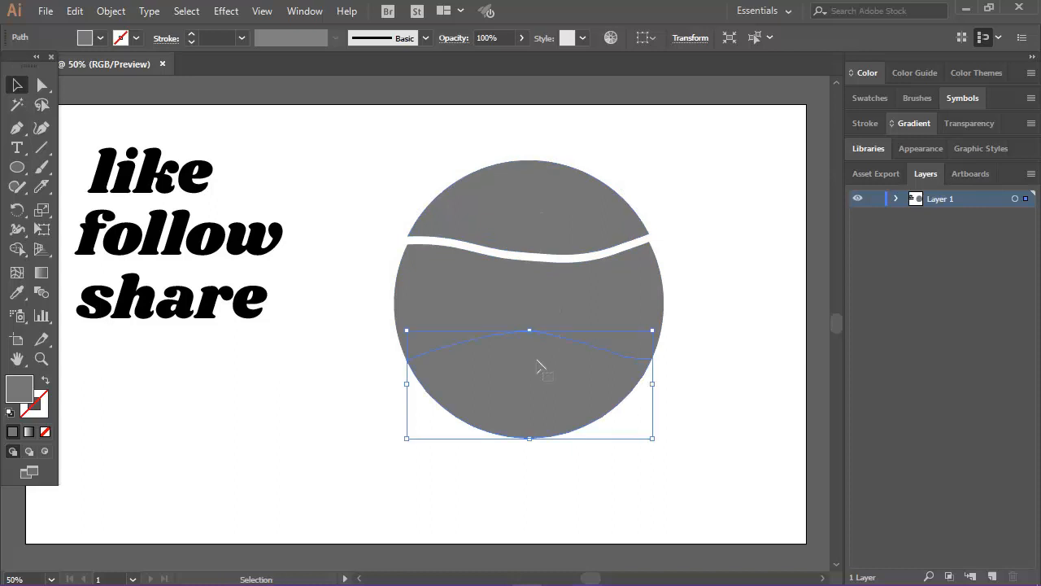
{"action": "key", "text": "a"}
{"action": "left_click_drag", "start_coordinate": [538, 368], "coordinate": [542, 372]}
{"action": "key", "text": "v"}
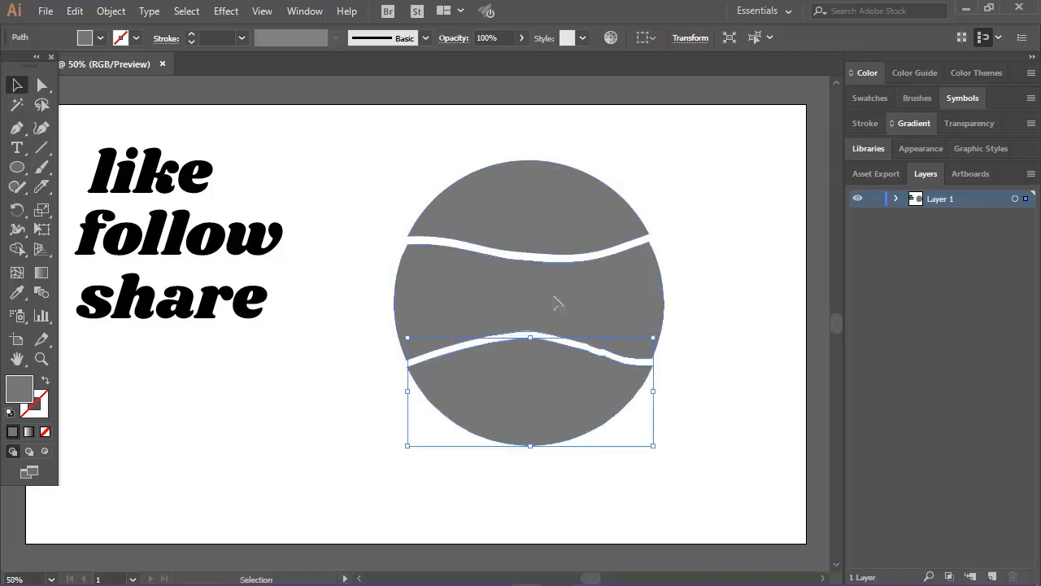
Nudge the circle's top piece slightly down and its bottom piece slightly to the left to refine the gaps around the middle band.
{"action": "left_click", "coordinate": [551, 223]}
{"action": "key", "text": "a"}
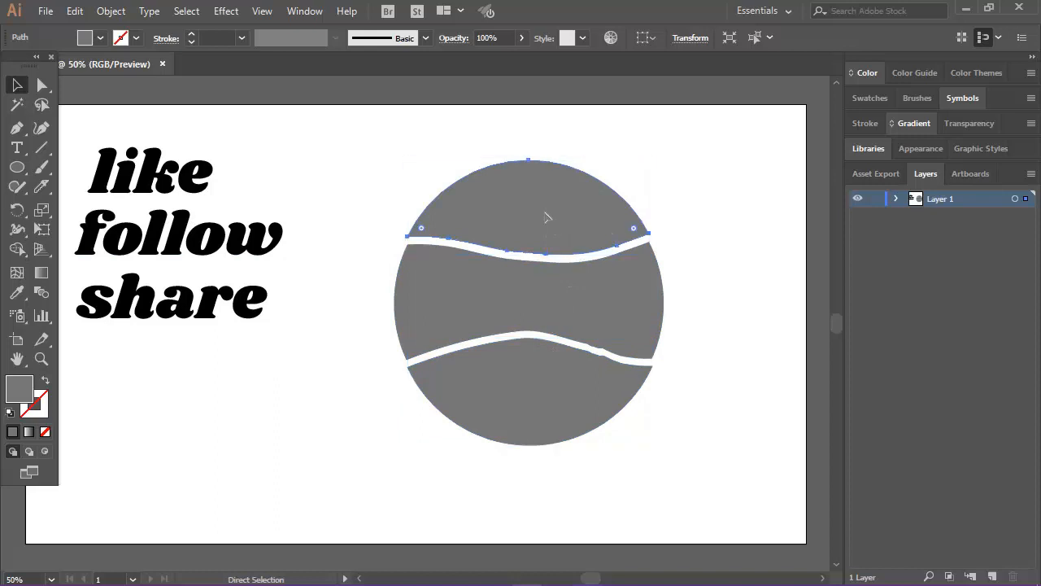
{"action": "left_click_drag", "start_coordinate": [547, 217], "coordinate": [548, 220]}
{"action": "key", "text": "v"}
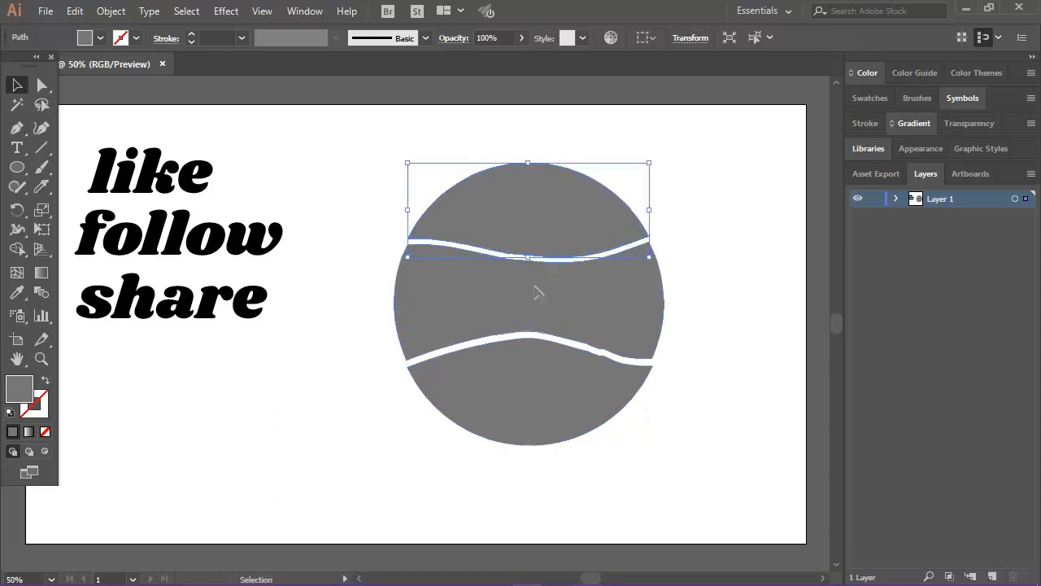
{"action": "key", "text": "a"}
{"action": "left_click_drag", "start_coordinate": [532, 364], "coordinate": [540, 362]}
{"action": "key", "text": "v"}
{"action": "key", "text": "a"}
{"action": "key", "text": "ctrl+z"}
{"action": "key", "text": "ctrl+z"}
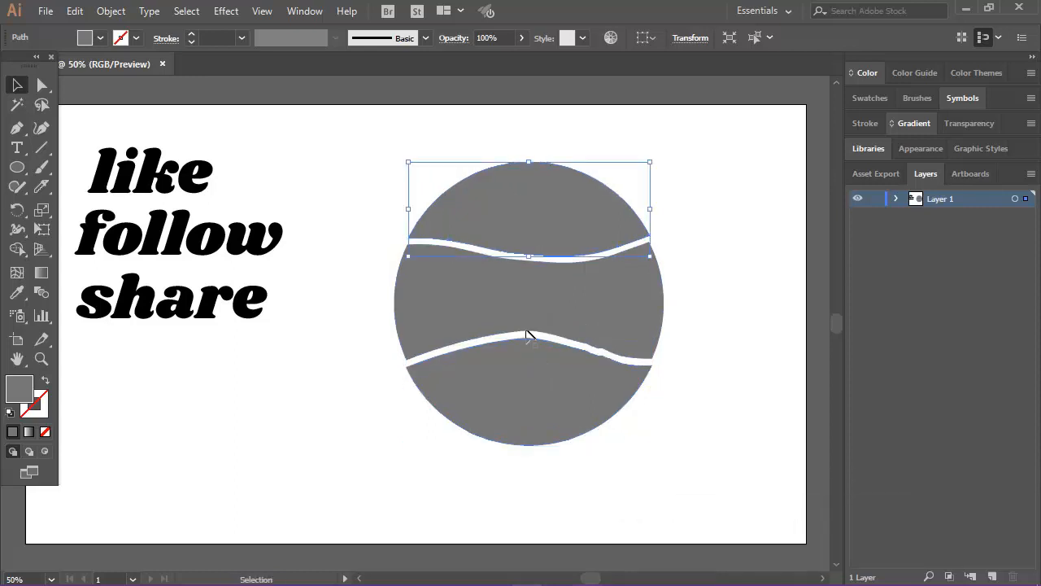
Move the word "like" onto the circle's top piece, "follow" onto the middle band and "share" onto the bottom piece, then deselect.
{"action": "left_click", "coordinate": [106, 167]}
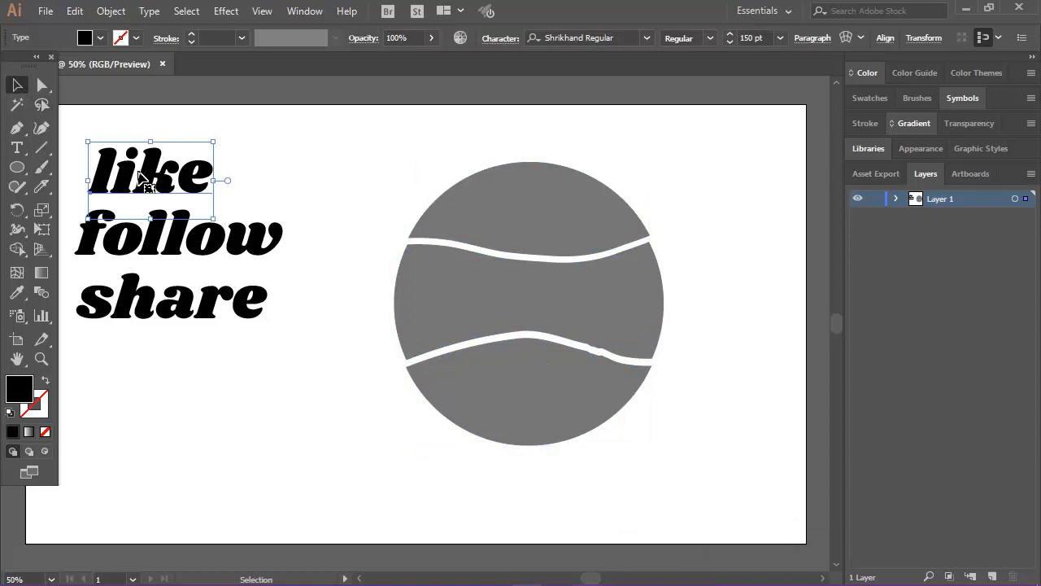
{"action": "left_click_drag", "start_coordinate": [147, 178], "coordinate": [539, 218]}
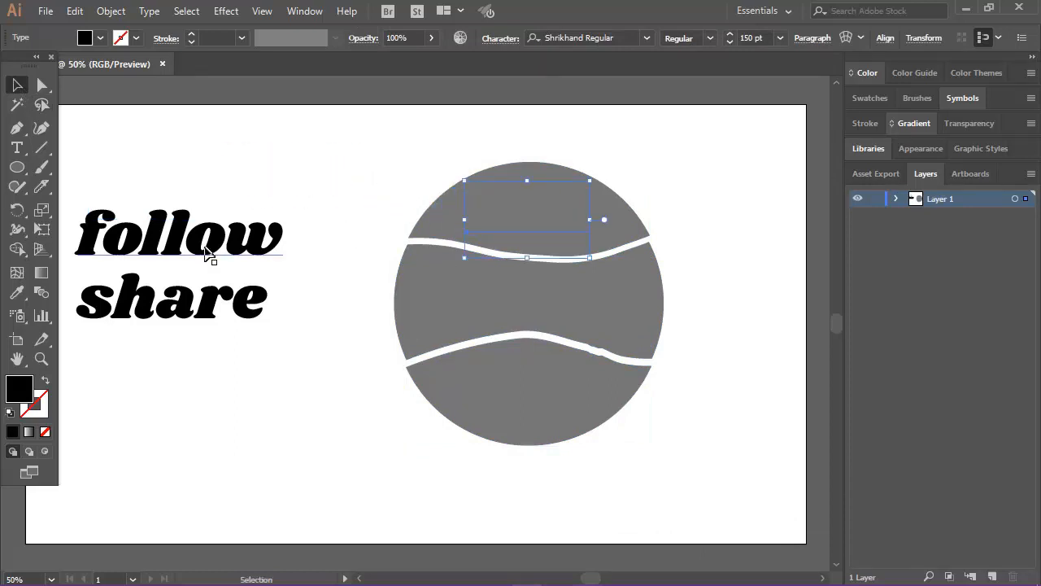
{"action": "left_click", "coordinate": [216, 253]}
{"action": "left_click_drag", "start_coordinate": [216, 254], "coordinate": [563, 317]}
{"action": "left_click_drag", "start_coordinate": [177, 311], "coordinate": [533, 398]}
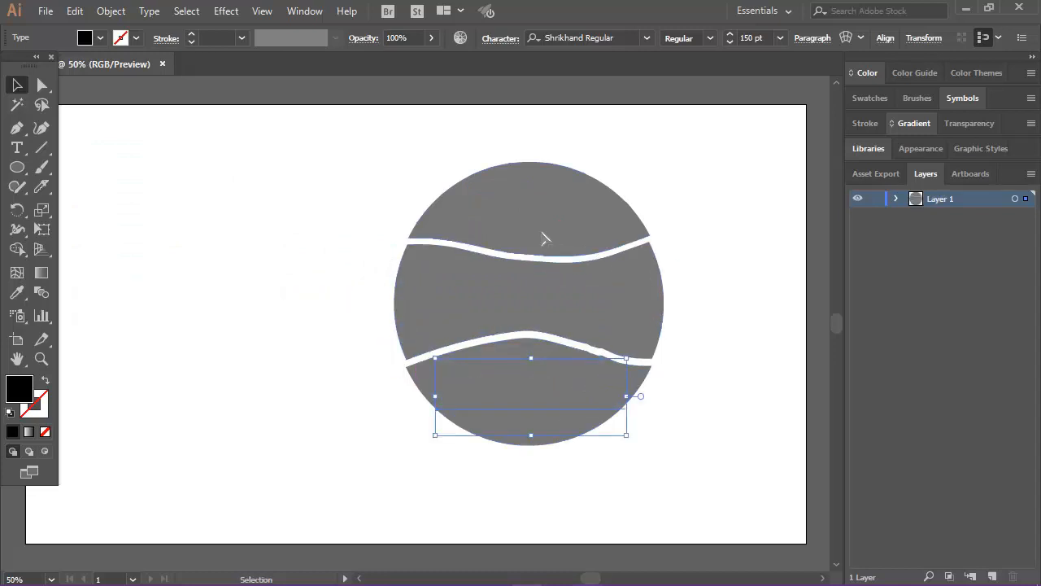
{"action": "left_click", "coordinate": [198, 221]}
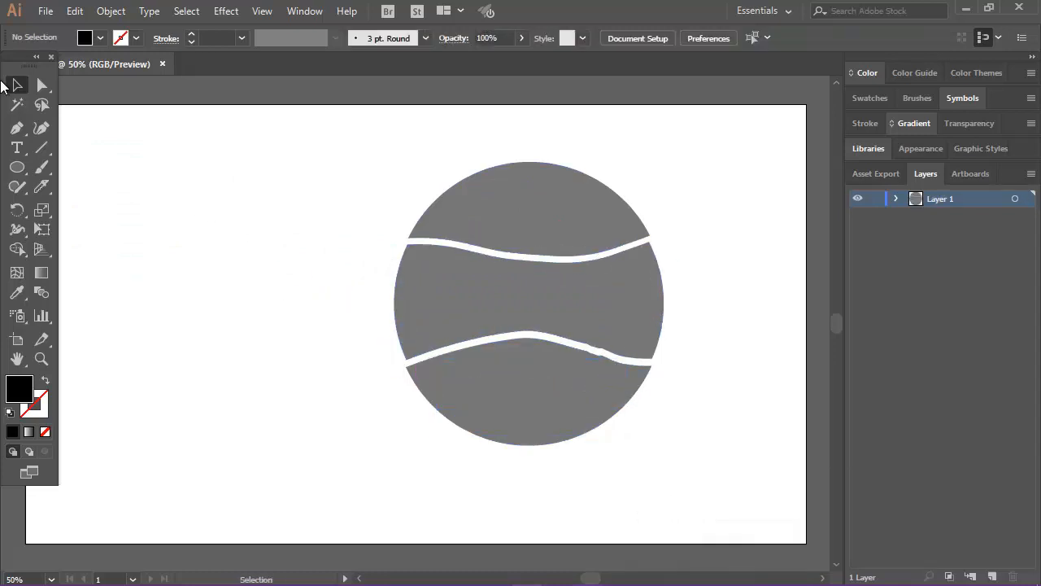
Select the word "like" with the circle's top piece and warp the word into that shape with an envelope distort.
{"action": "left_click", "coordinate": [17, 84]}
{"action": "left_click_drag", "start_coordinate": [667, 163], "coordinate": [398, 210]}
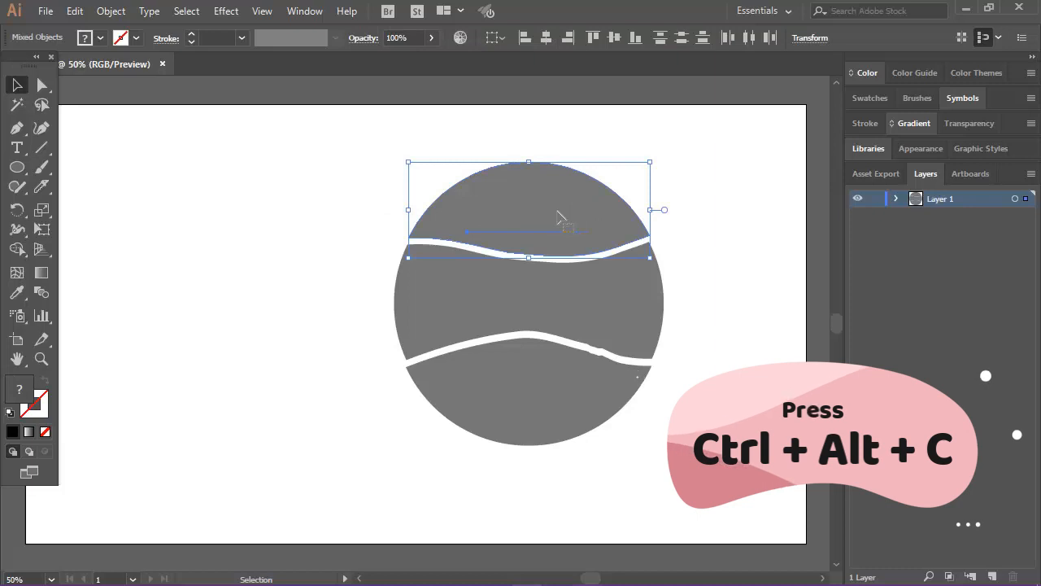
{"action": "key", "text": "ctrl+alt+c"}
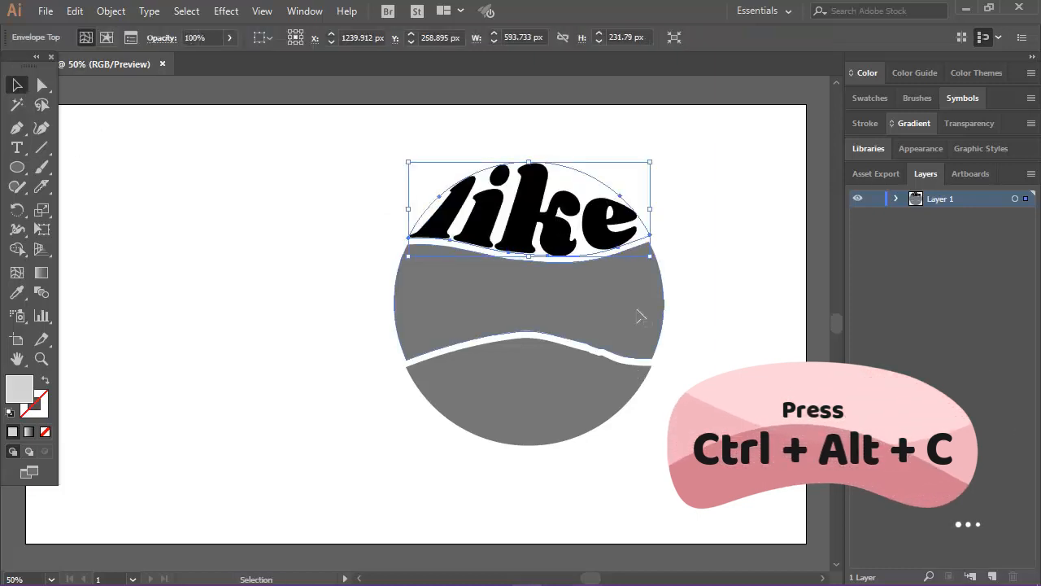
Warp the word "follow" into the circle's middle band with an envelope distort made from the top object.
{"action": "left_click_drag", "start_coordinate": [717, 272], "coordinate": [388, 325]}
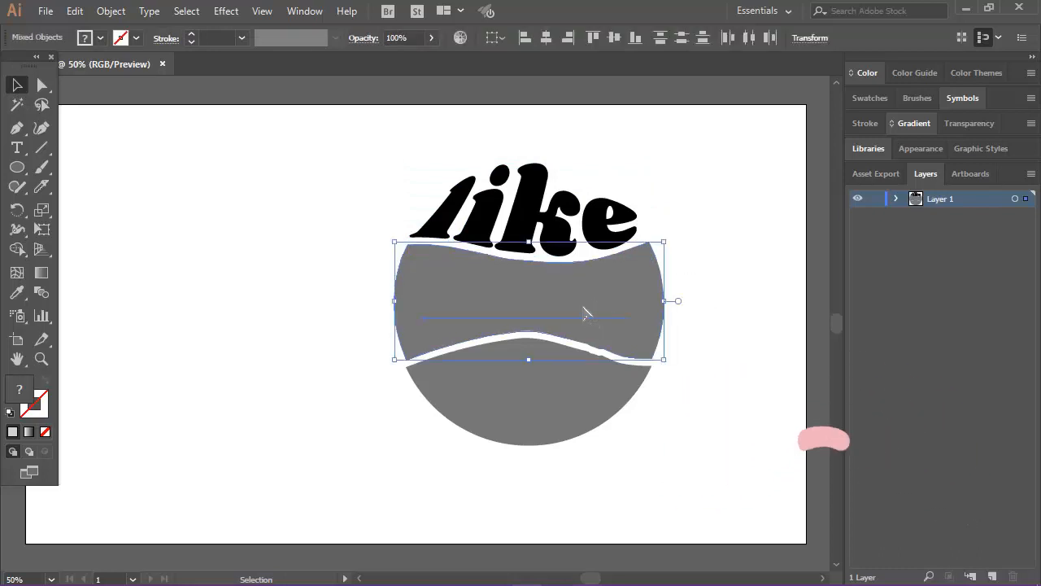
{"action": "key", "text": "a"}
{"action": "key", "text": "ctrl+alt+c"}
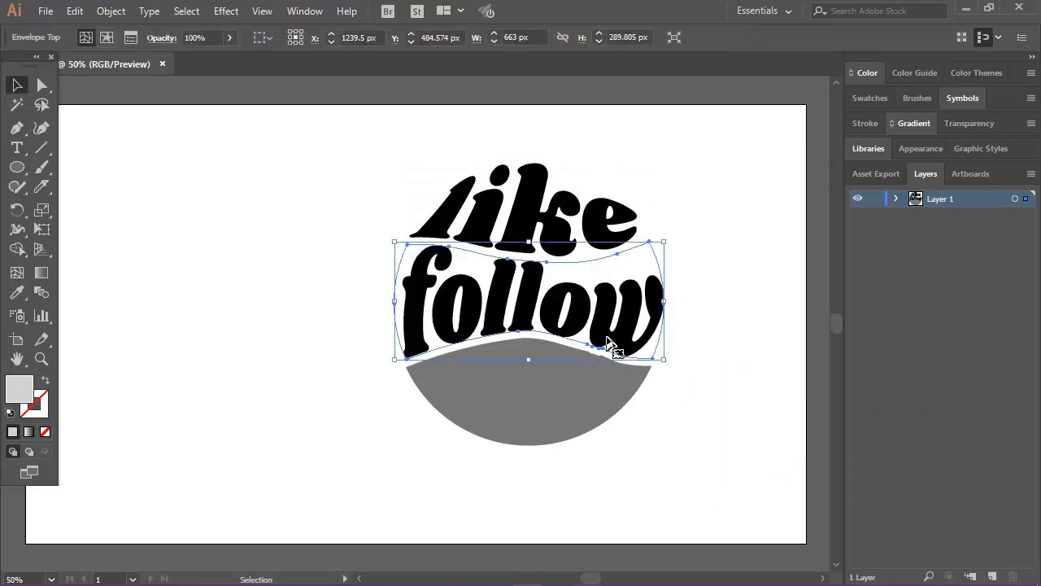
Select the word "share" with the remaining bottom piece and warp the word into its shape with an envelope distort.
{"action": "left_click", "coordinate": [687, 391]}
{"action": "left_click_drag", "start_coordinate": [697, 401], "coordinate": [377, 458]}
{"action": "left_click_drag", "start_coordinate": [713, 365], "coordinate": [456, 449]}
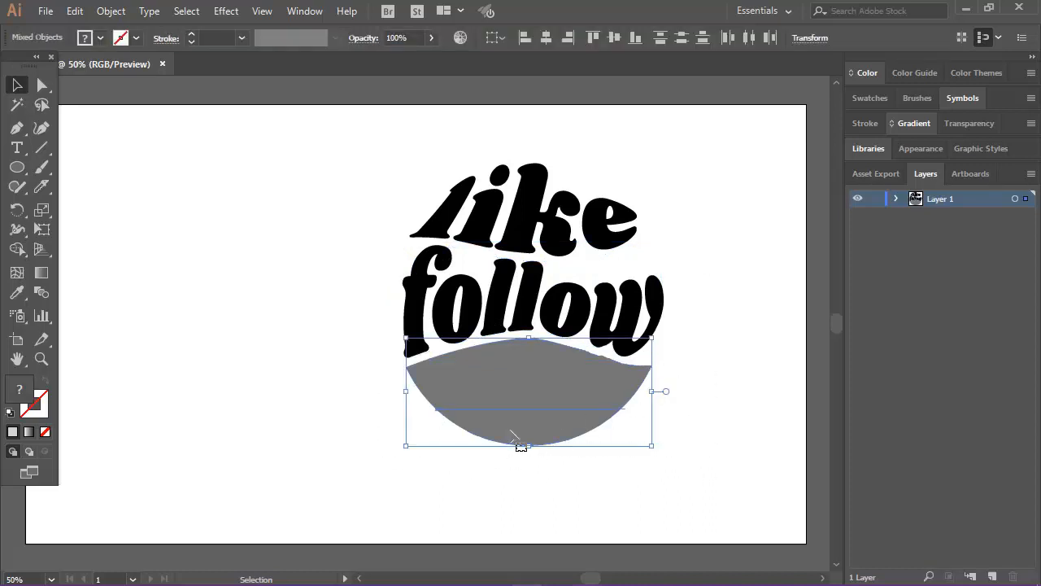
{"action": "key", "text": "ctrl+alt+c"}
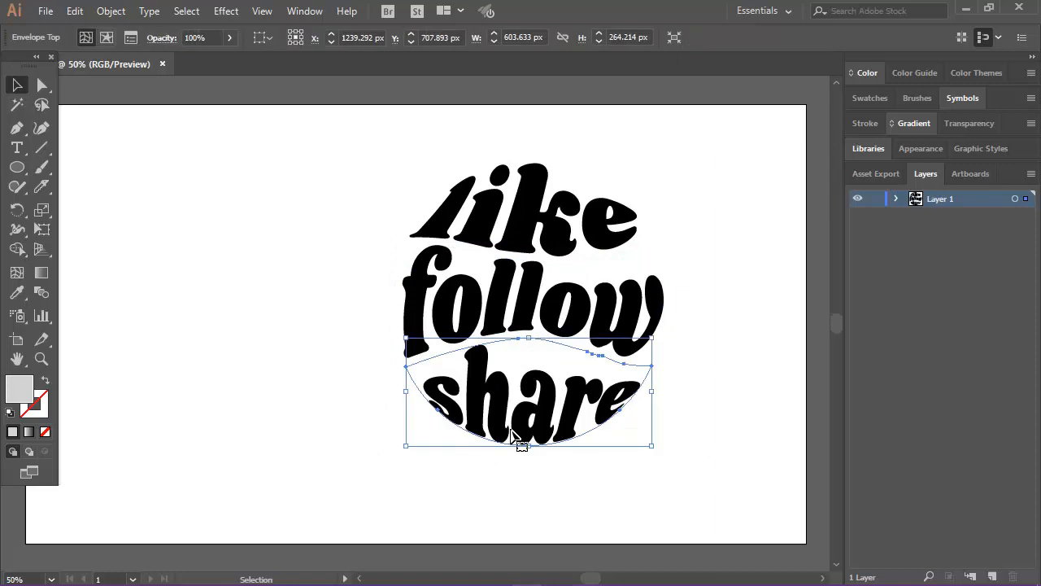
Move the three warped words together to the middle of the artboard and expand them with Object and Fill enabled.
{"action": "left_click", "coordinate": [725, 247]}
{"action": "left_click_drag", "start_coordinate": [725, 161], "coordinate": [362, 443]}
{"action": "left_click_drag", "start_coordinate": [523, 226], "coordinate": [418, 224]}
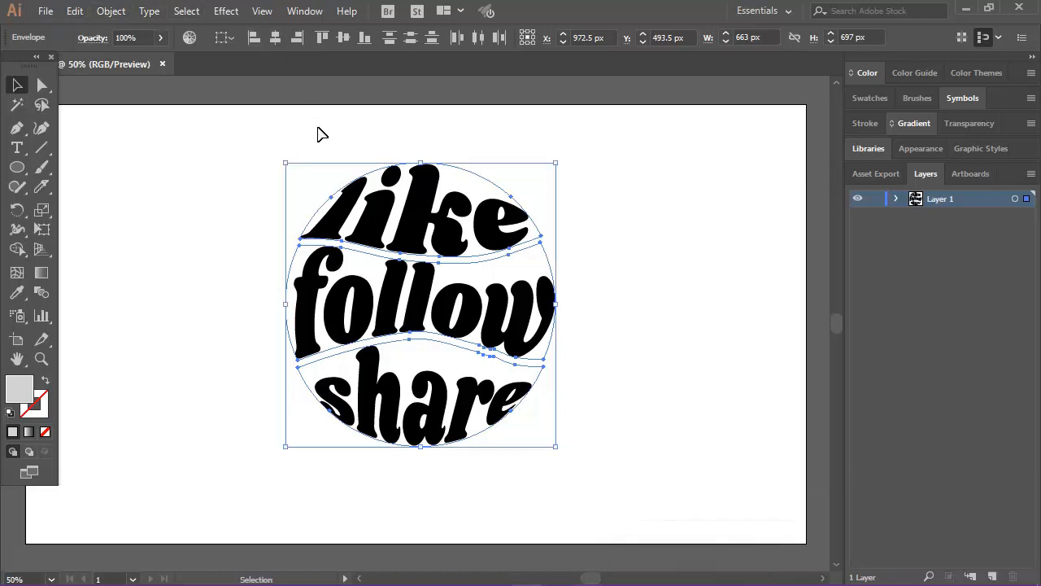
{"action": "left_click", "coordinate": [122, 17]}
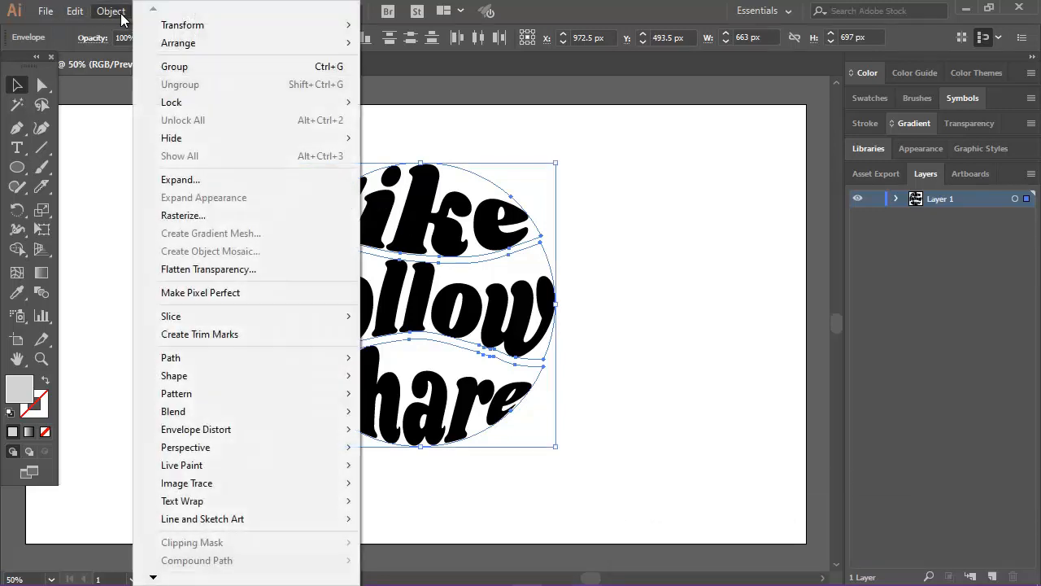
{"action": "left_click", "coordinate": [217, 180]}
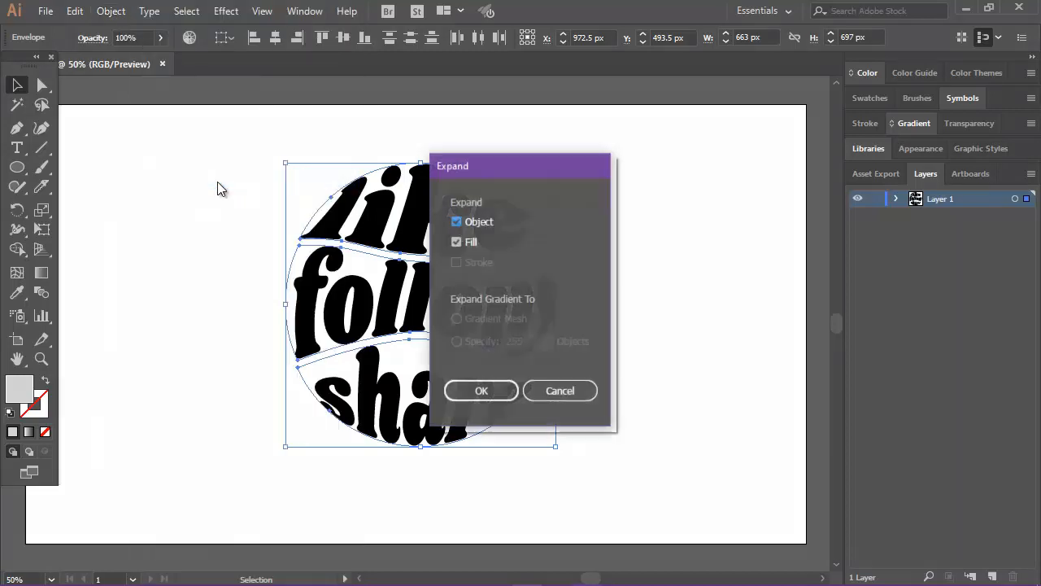
{"action": "left_click", "coordinate": [482, 391]}
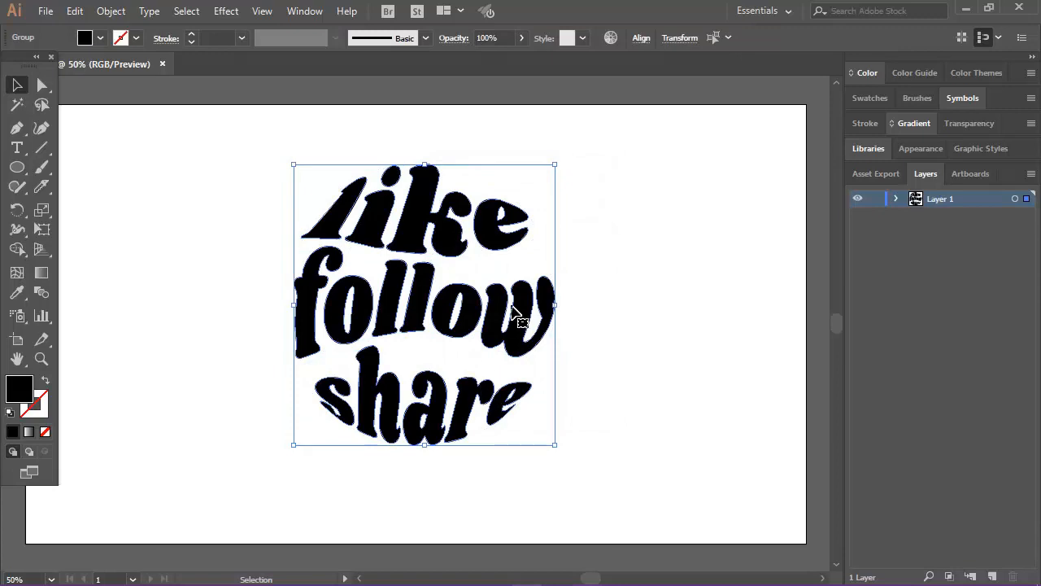
Save the artwork as an Adobe Illustrator file named "tuto" in the Illustrator 8 version, accepting the legacy format.
{"action": "left_click", "coordinate": [46, 10]}
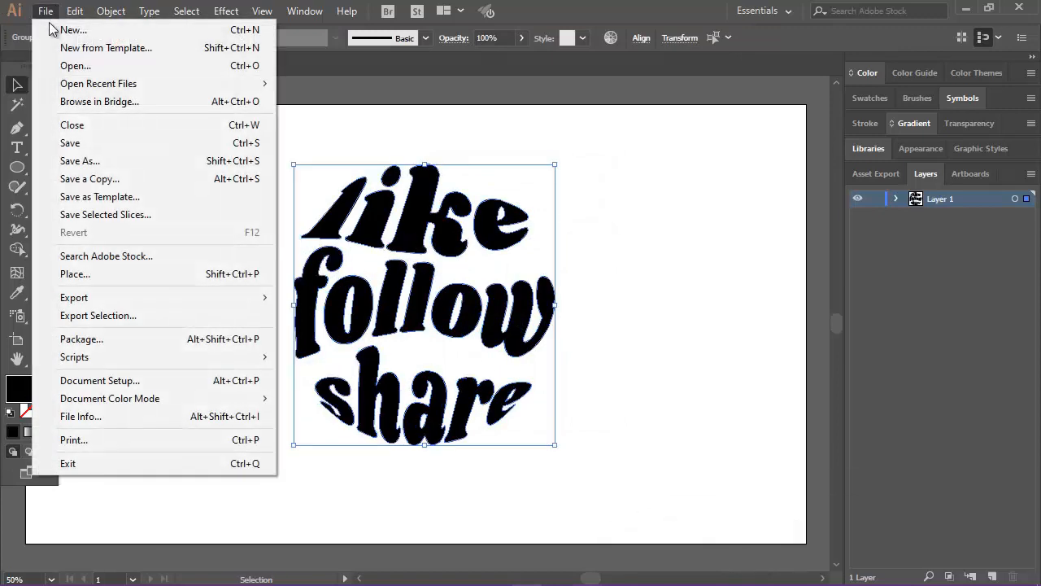
{"action": "left_click", "coordinate": [136, 161]}
{"action": "left_click", "coordinate": [328, 288]}
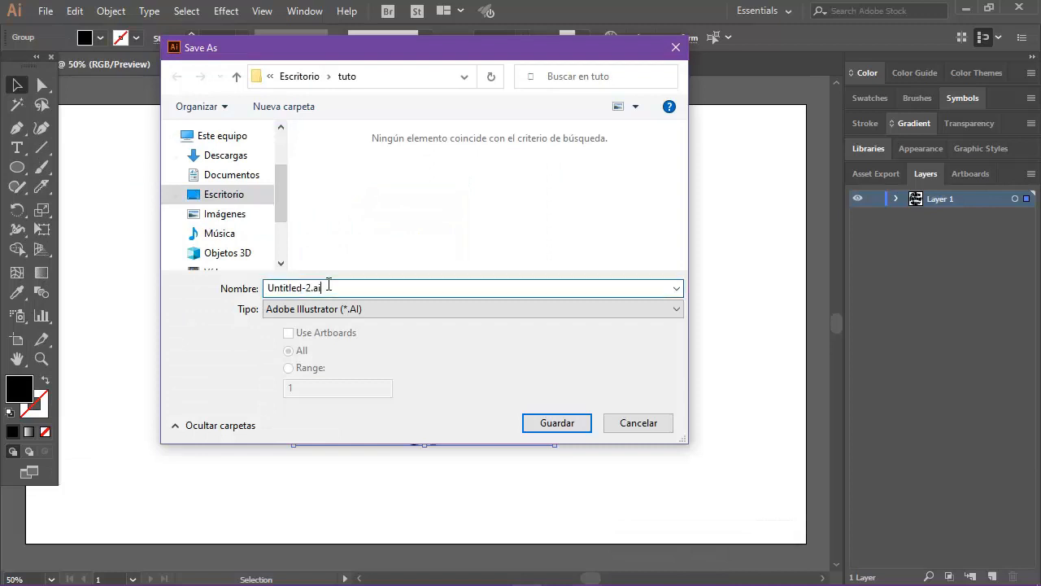
{"action": "left_click_drag", "start_coordinate": [231, 283], "coordinate": [187, 291]}
{"action": "type", "text": "tuto"}
{"action": "left_click", "coordinate": [561, 424]}
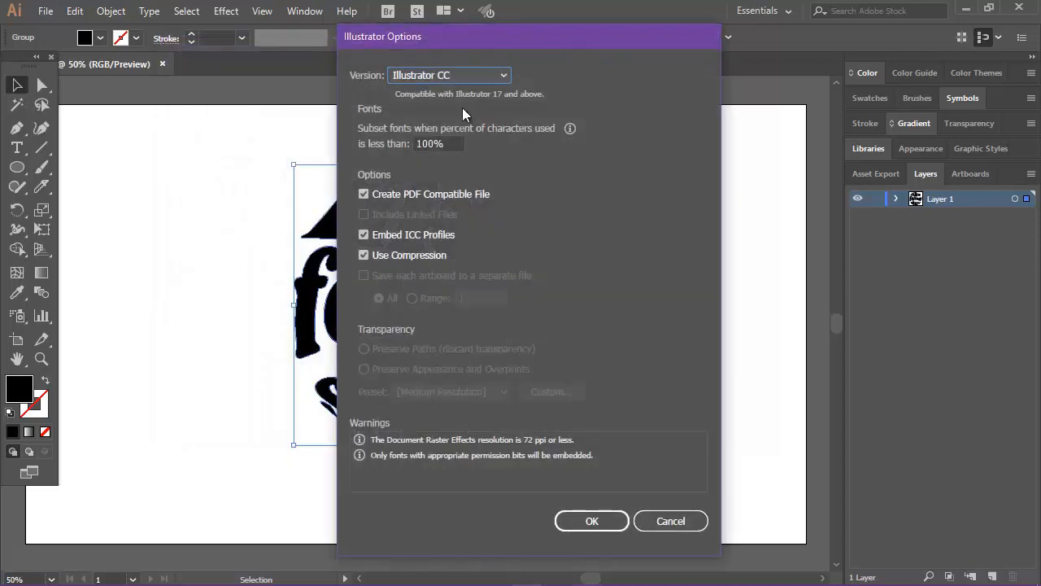
{"action": "left_click", "coordinate": [474, 76]}
{"action": "left_click", "coordinate": [453, 276]}
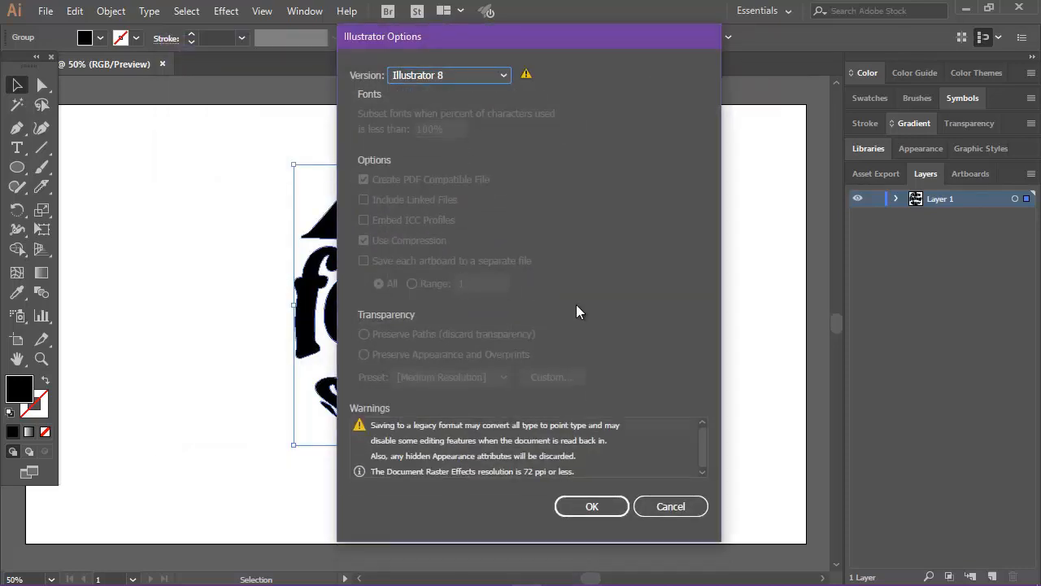
{"action": "left_click", "coordinate": [601, 506]}
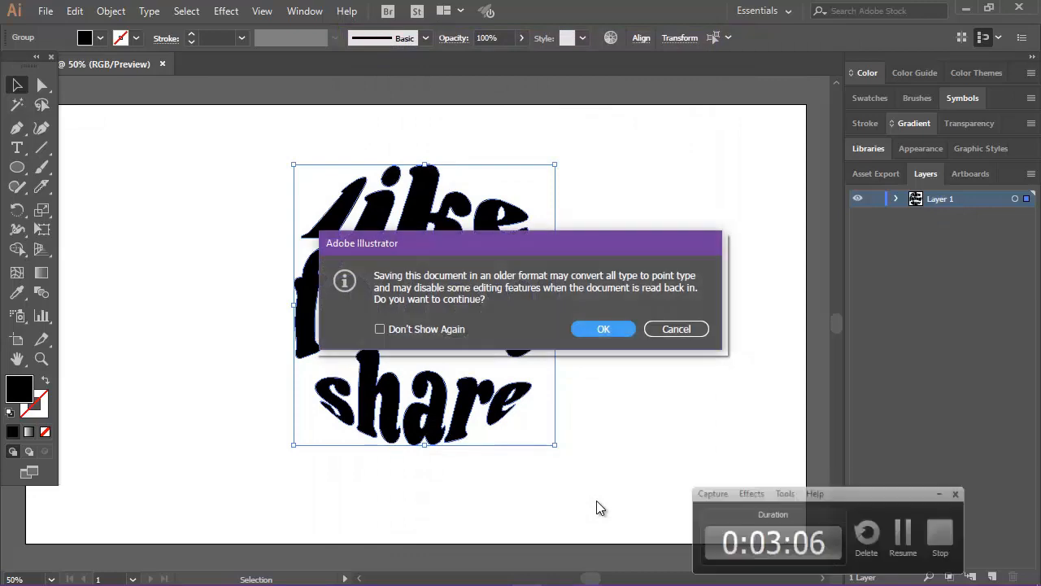
{"action": "left_click", "coordinate": [626, 329]}
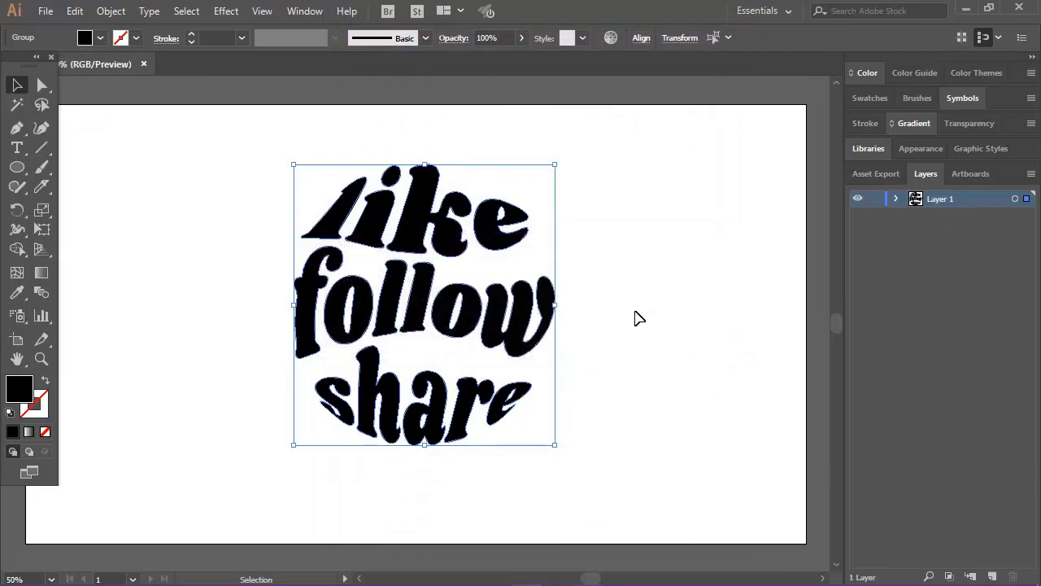
Switch to Cinema 4D, open tuto.ai with the default Illustrator import settings and close the online updater window.
{"action": "left_click", "coordinate": [54, 13]}
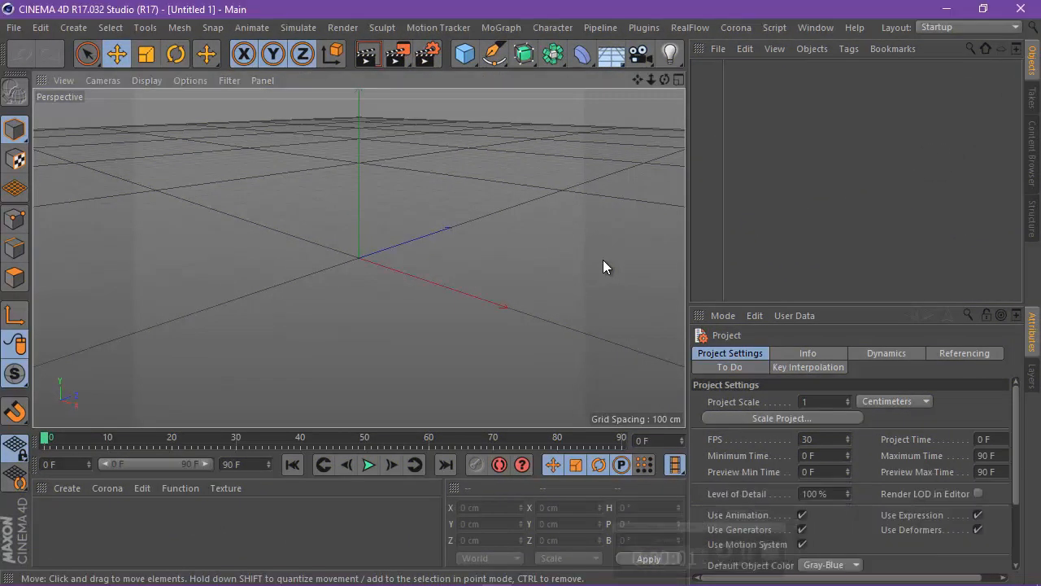
{"action": "left_click", "coordinate": [14, 28]}
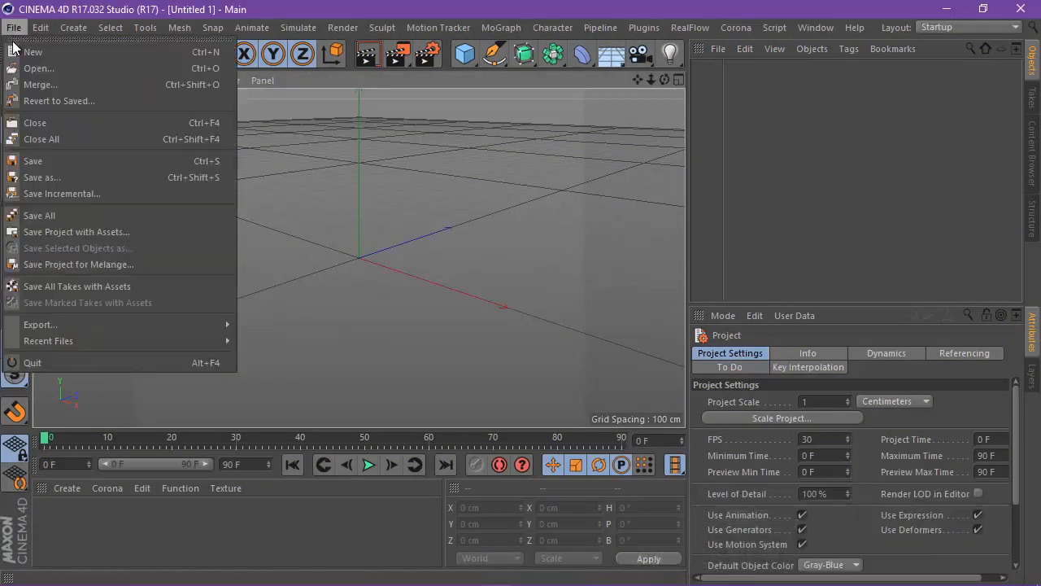
{"action": "left_click", "coordinate": [57, 70]}
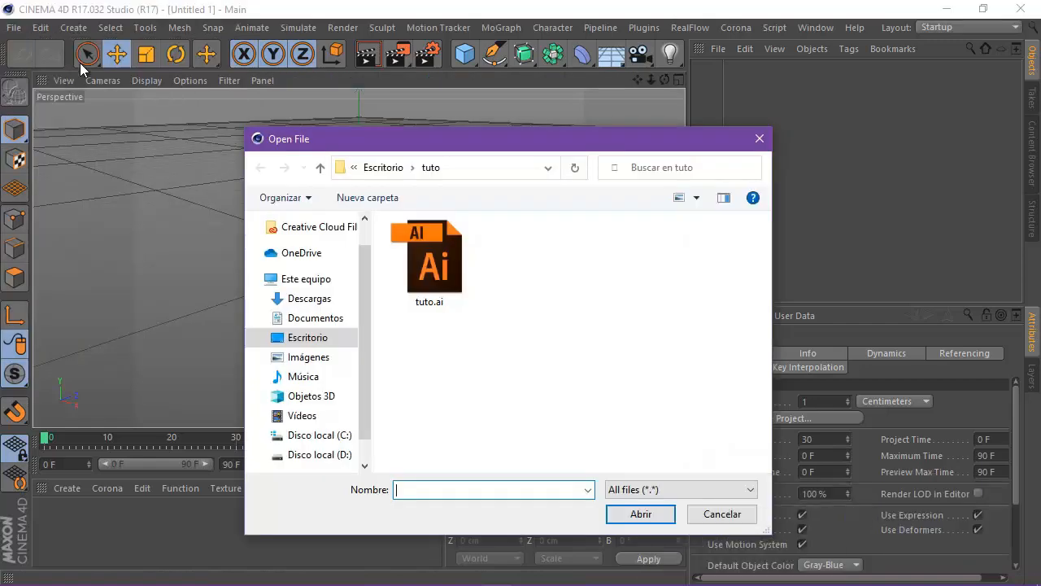
{"action": "left_click", "coordinate": [425, 277]}
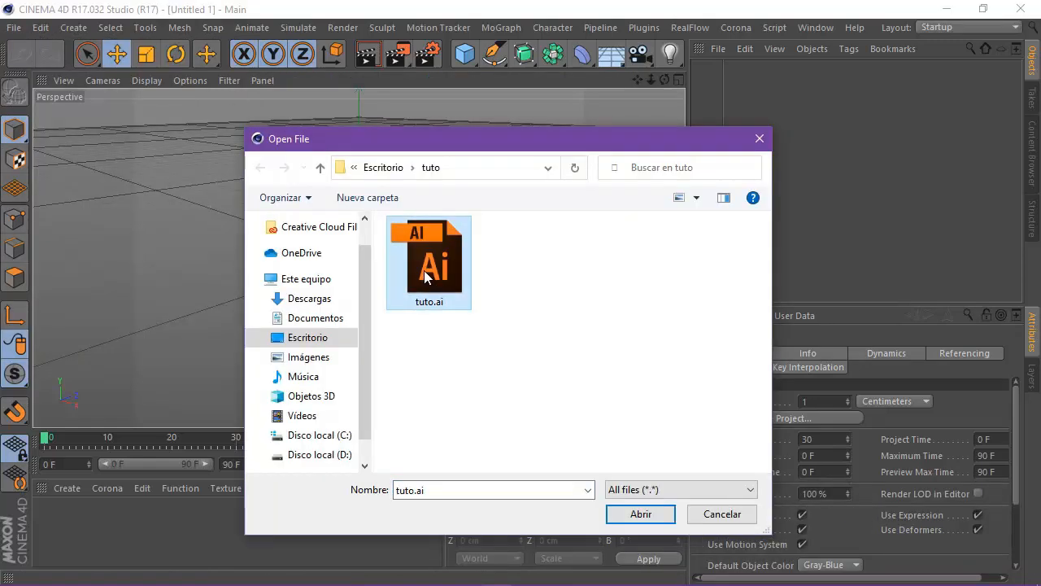
{"action": "left_click", "coordinate": [640, 514]}
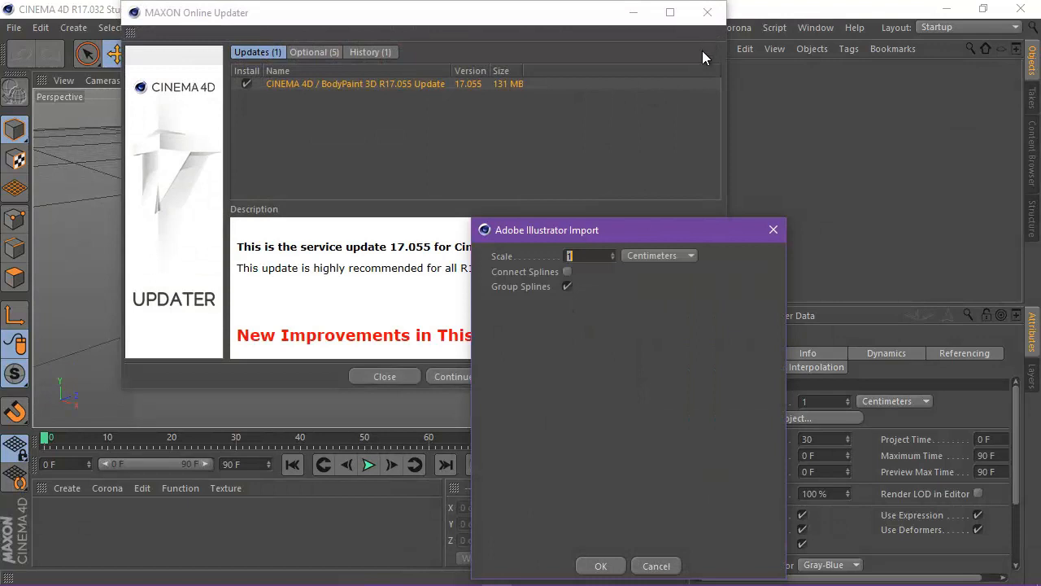
{"action": "left_click_drag", "start_coordinate": [604, 236], "coordinate": [398, 38]}
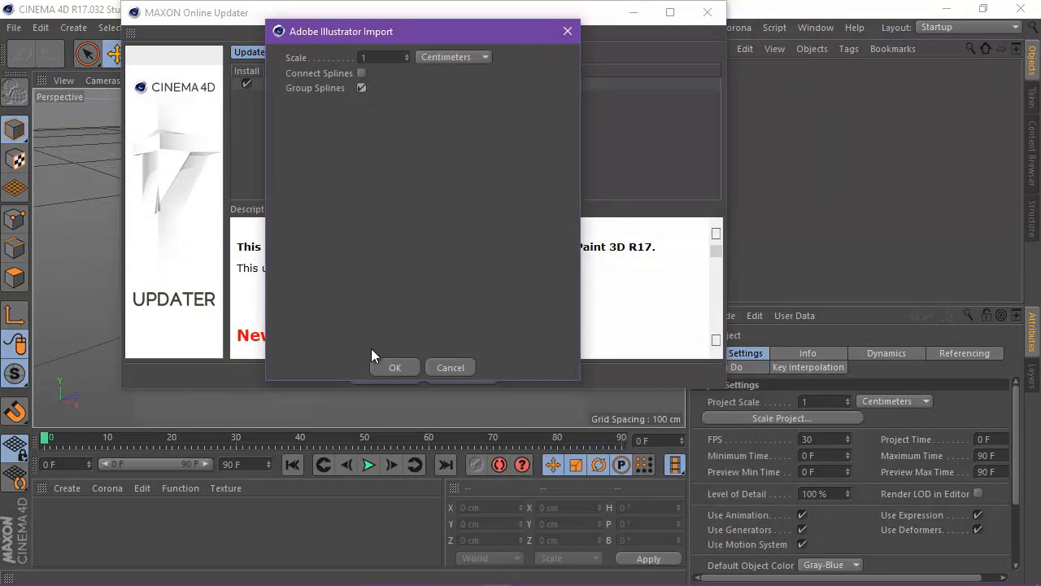
{"action": "left_click", "coordinate": [396, 367]}
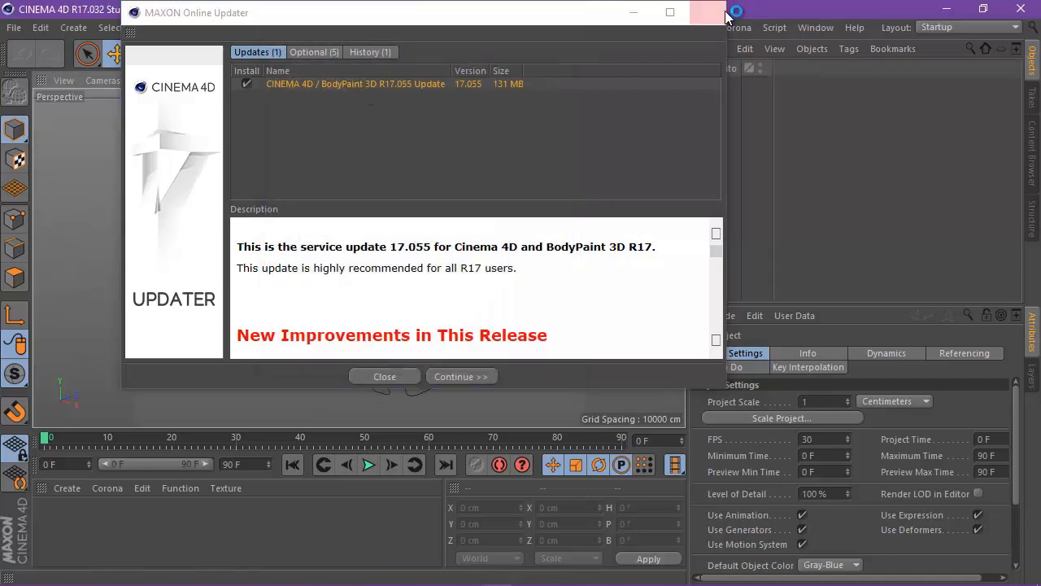
{"action": "left_click", "coordinate": [706, 12]}
Select the imported "tuto" null object and move it left along the X axis to about -181.5 cm.
{"action": "left_click_drag", "start_coordinate": [516, 292], "coordinate": [523, 295], "text": "alt"}
{"action": "scroll", "coordinate": [435, 213], "scroll_direction": "down", "scroll_amount": 10}
{"action": "scroll", "coordinate": [434, 215], "scroll_direction": "down", "scroll_amount": 5}
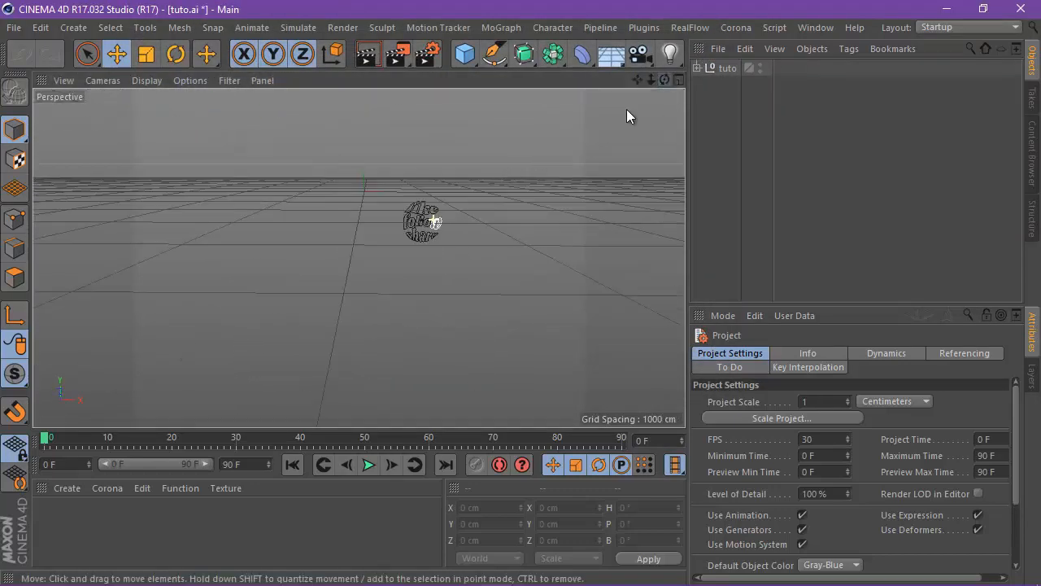
{"action": "scroll", "coordinate": [440, 215], "scroll_direction": "up", "scroll_amount": 3}
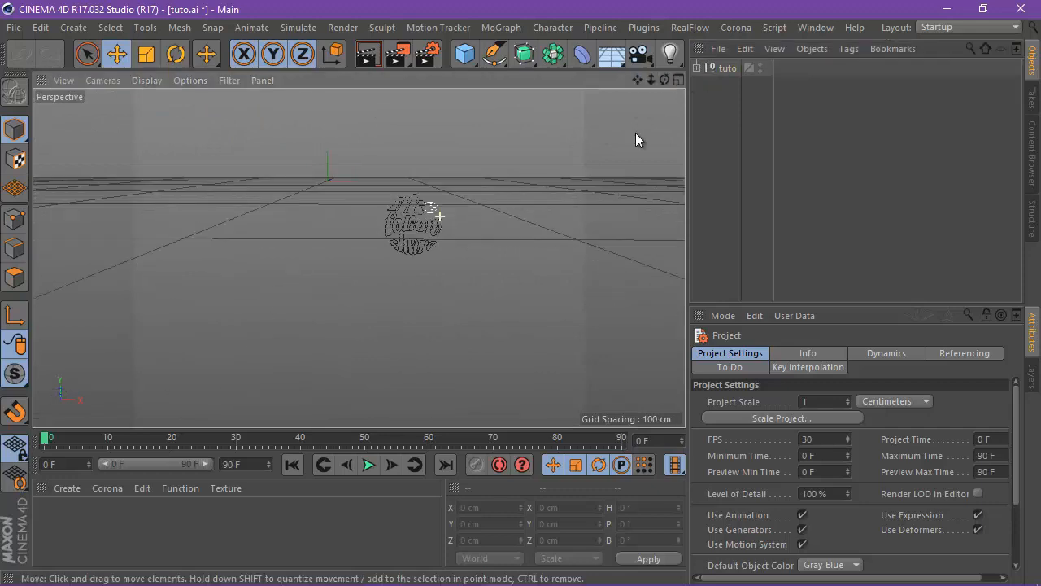
{"action": "left_click", "coordinate": [719, 68]}
{"action": "left_click_drag", "start_coordinate": [477, 230], "coordinate": [395, 232]}
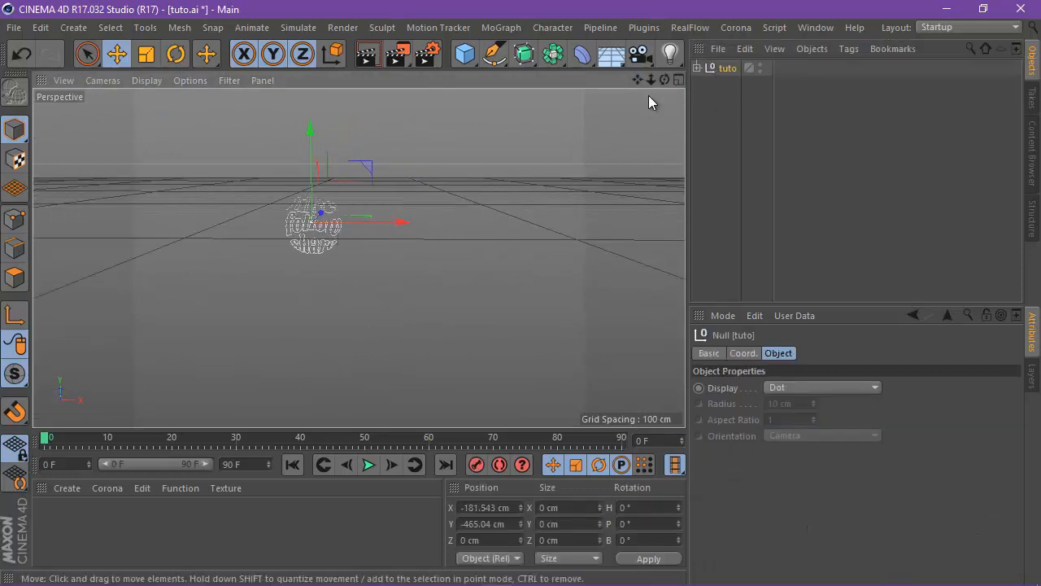
Add a Text spline object to the scene.
{"action": "left_click_drag", "start_coordinate": [523, 294], "coordinate": [418, 217], "text": "alt"}
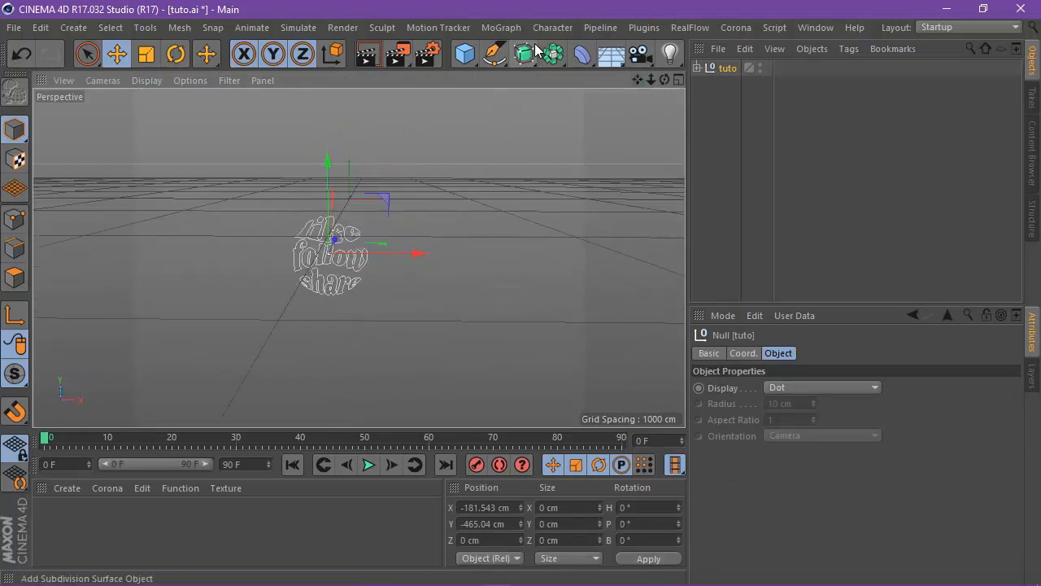
{"action": "left_click_drag", "start_coordinate": [499, 63], "coordinate": [743, 105]}
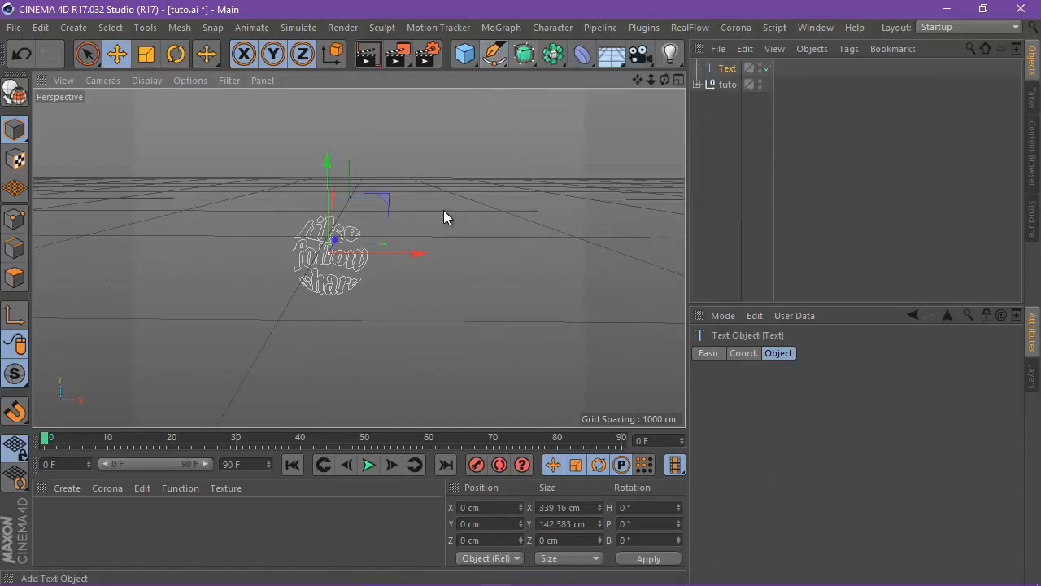
Select the tuto null and raise it along the Y axis to about 206 cm.
{"action": "left_click", "coordinate": [697, 86]}
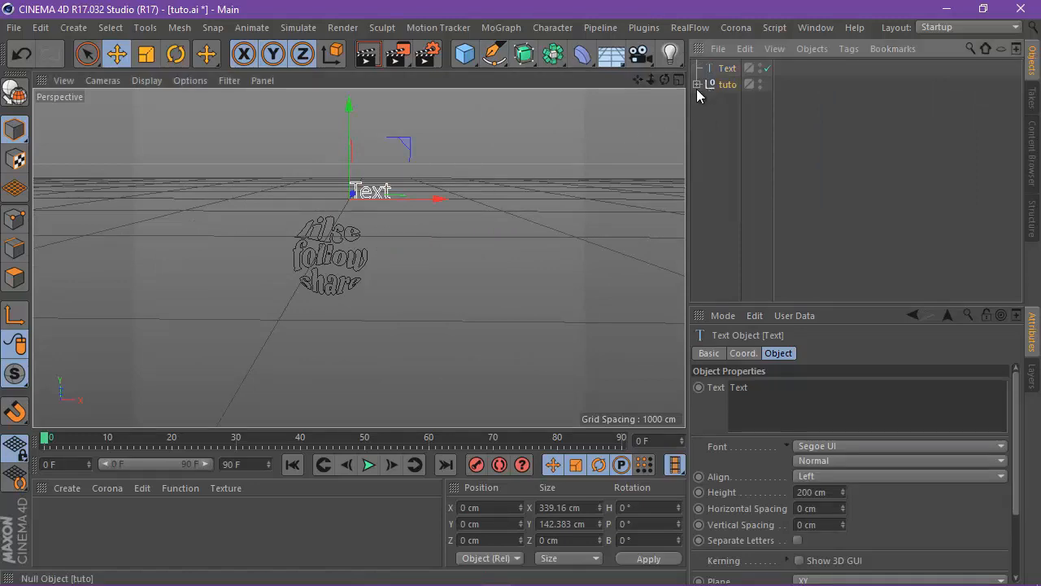
{"action": "left_click_drag", "start_coordinate": [325, 204], "coordinate": [327, 109]}
{"action": "scroll", "coordinate": [326, 109], "scroll_direction": "up", "scroll_amount": 6}
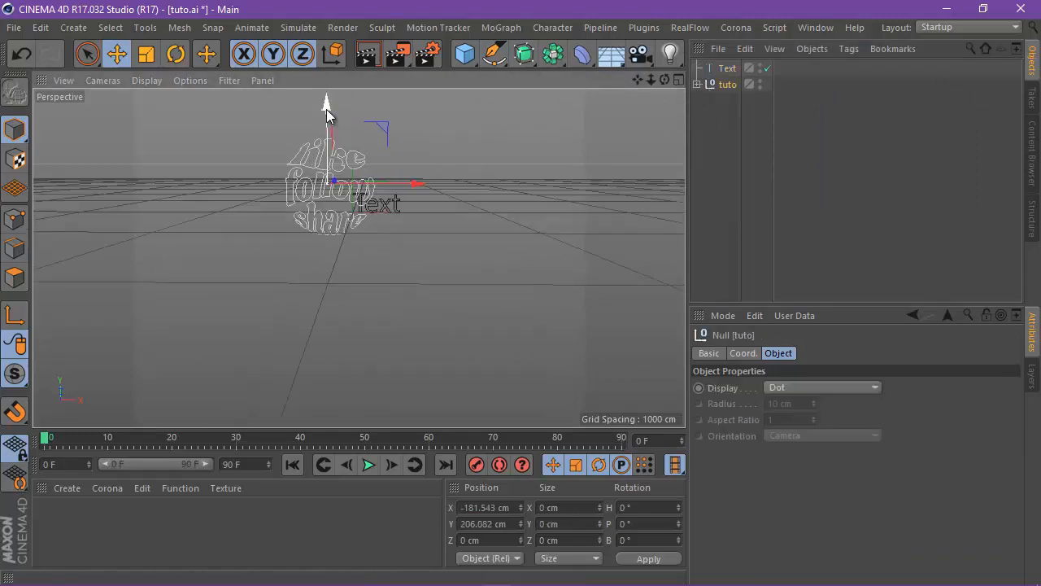
{"action": "scroll", "coordinate": [362, 196], "scroll_direction": "down", "scroll_amount": 4}
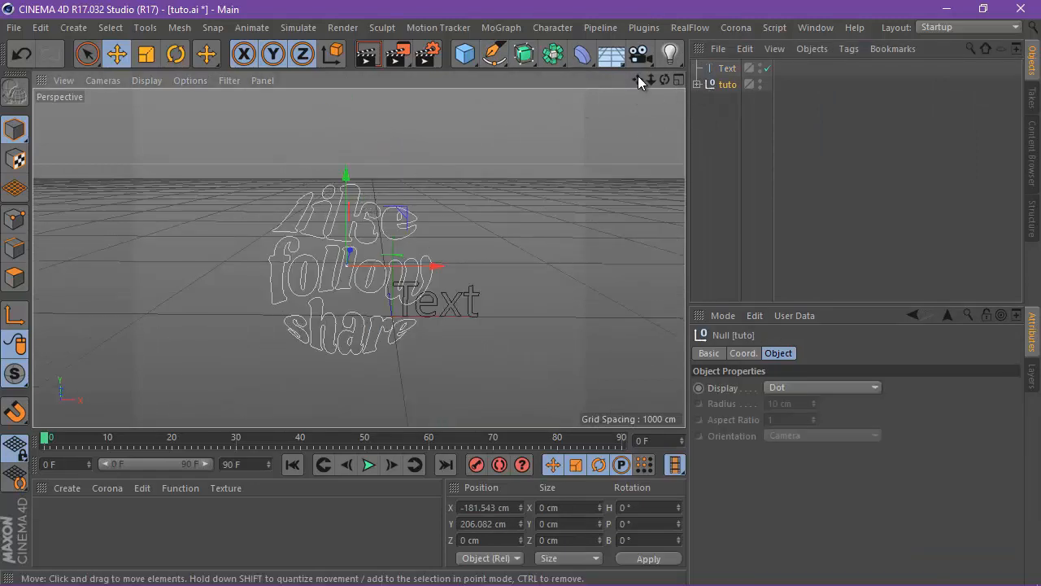
{"action": "left_click_drag", "start_coordinate": [638, 77], "coordinate": [520, 292]}
Set the Text spline's alignment to Middle and shift the tuto artwork right along X to about -22.7 cm.
{"action": "left_click", "coordinate": [727, 69]}
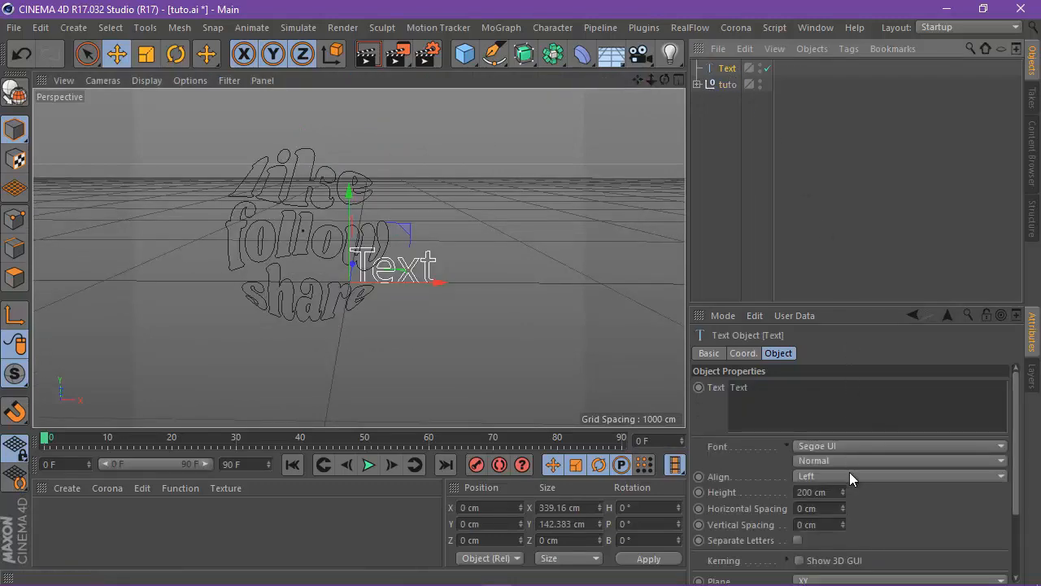
{"action": "left_click", "coordinate": [850, 477]}
{"action": "left_click", "coordinate": [847, 506]}
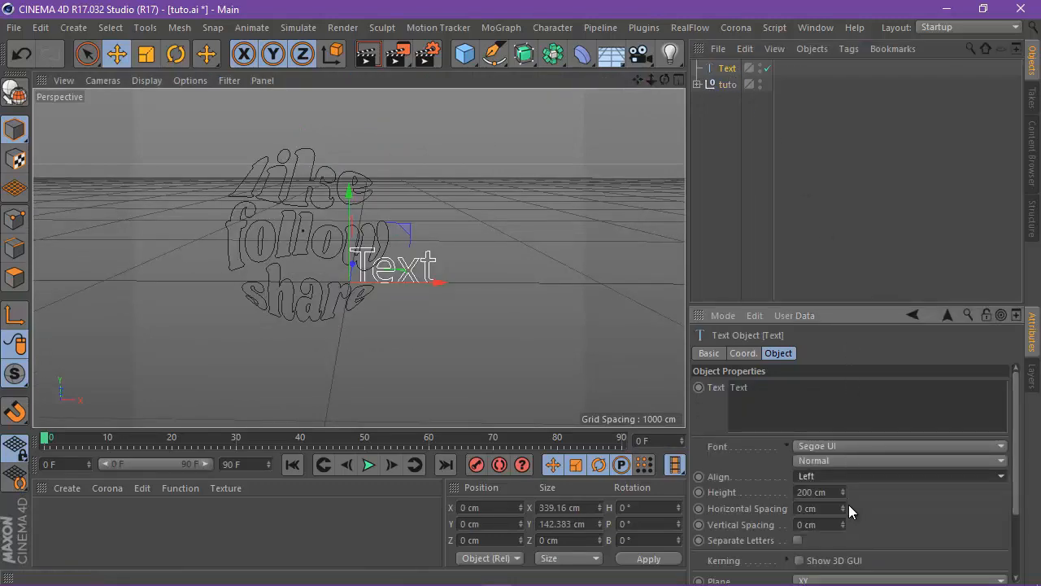
{"action": "left_click", "coordinate": [387, 241]}
{"action": "left_click_drag", "start_coordinate": [395, 230], "coordinate": [430, 228]}
Delete the Text spline object from the scene.
{"action": "left_click", "coordinate": [724, 70]}
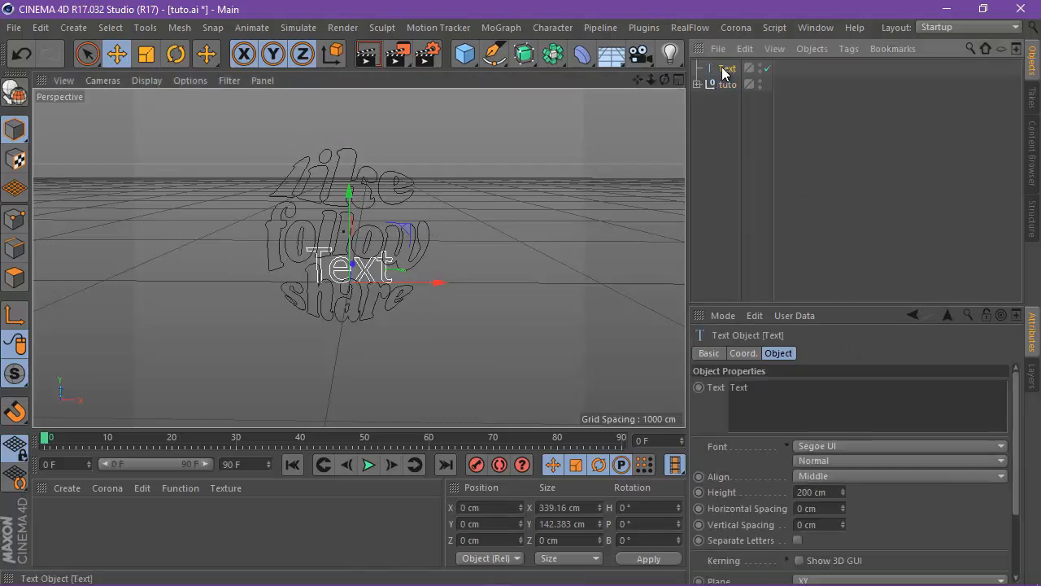
{"action": "key", "text": "Delete"}
{"action": "scroll", "coordinate": [321, 228], "scroll_direction": "up", "scroll_amount": 2}
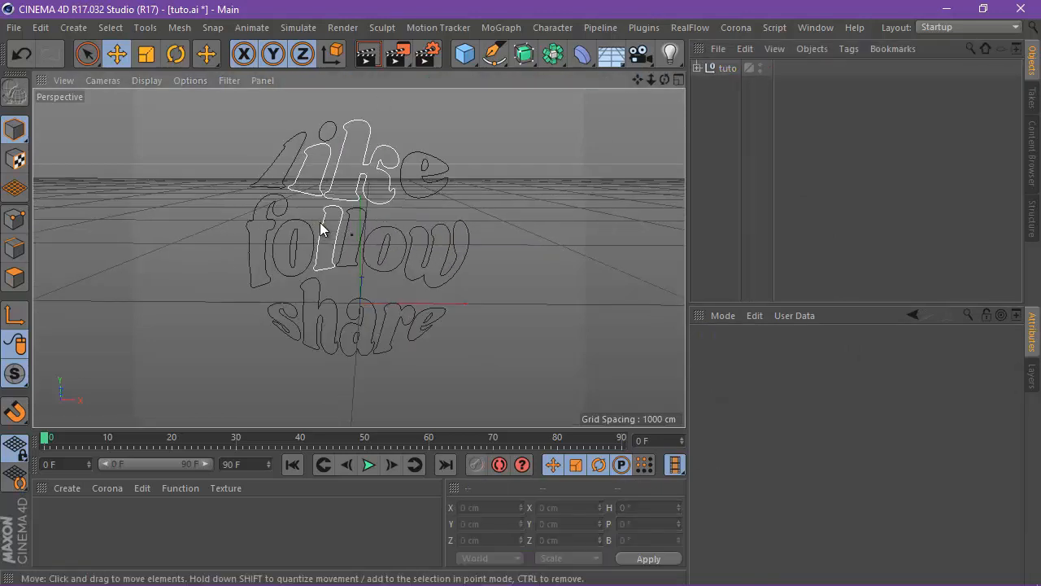
Merge the tuto null and all its child paths into one spline, deleting the originals, and raise it along Y to about 451 cm.
{"action": "left_click", "coordinate": [726, 67]}
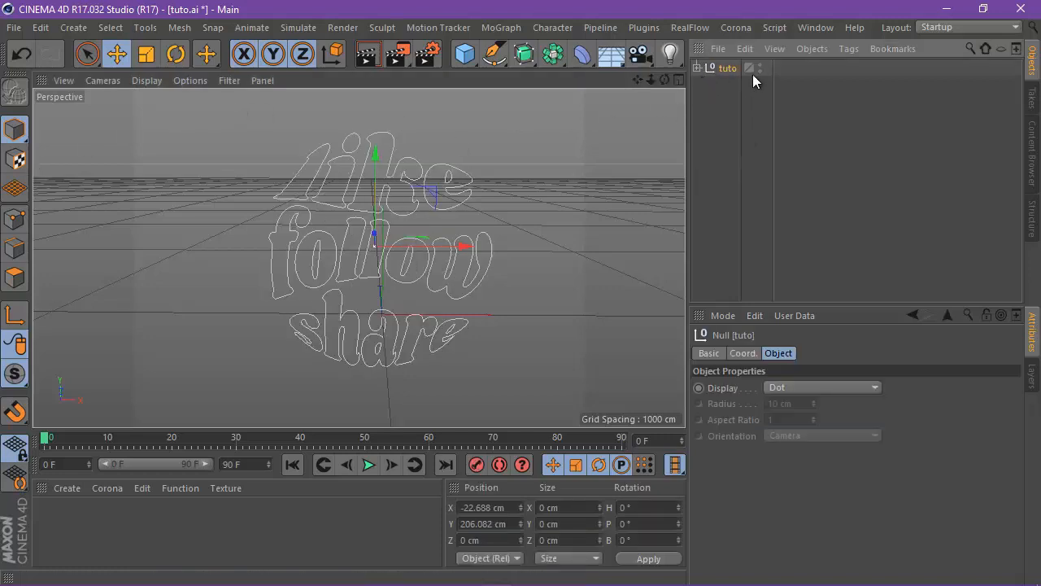
{"action": "right_click", "coordinate": [708, 68]}
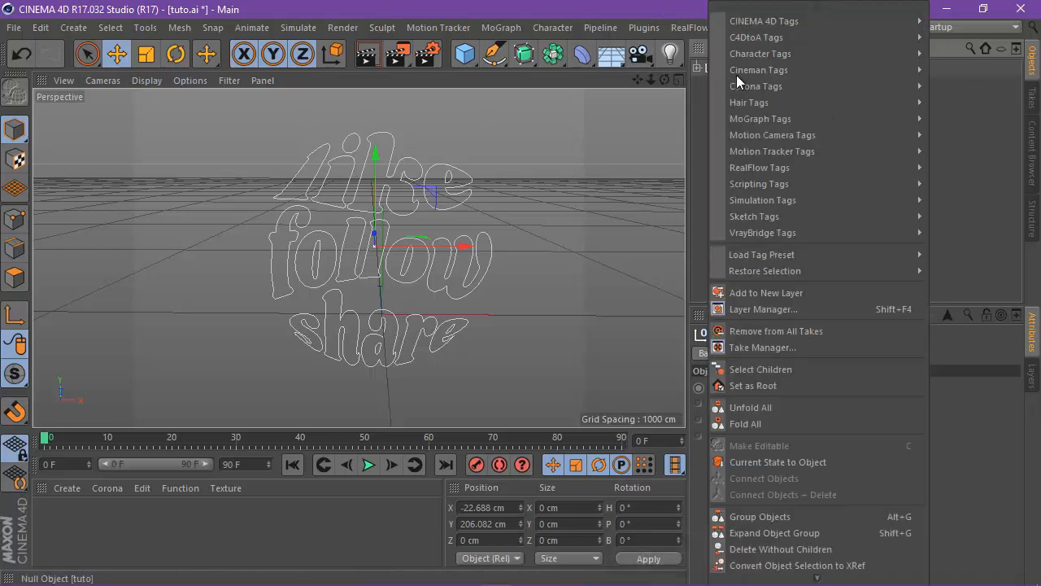
{"action": "left_click", "coordinate": [789, 366]}
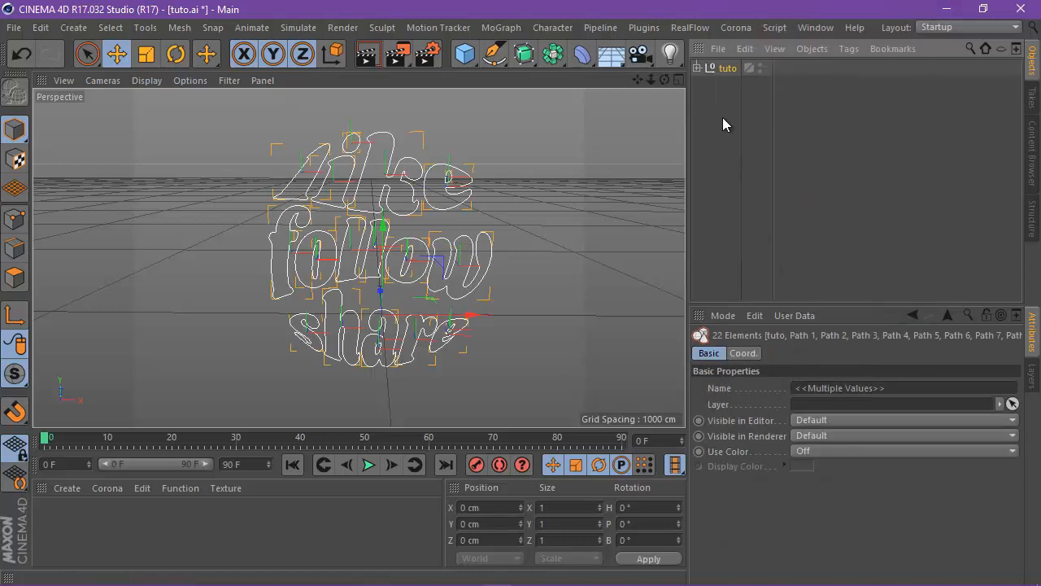
{"action": "right_click", "coordinate": [724, 73]}
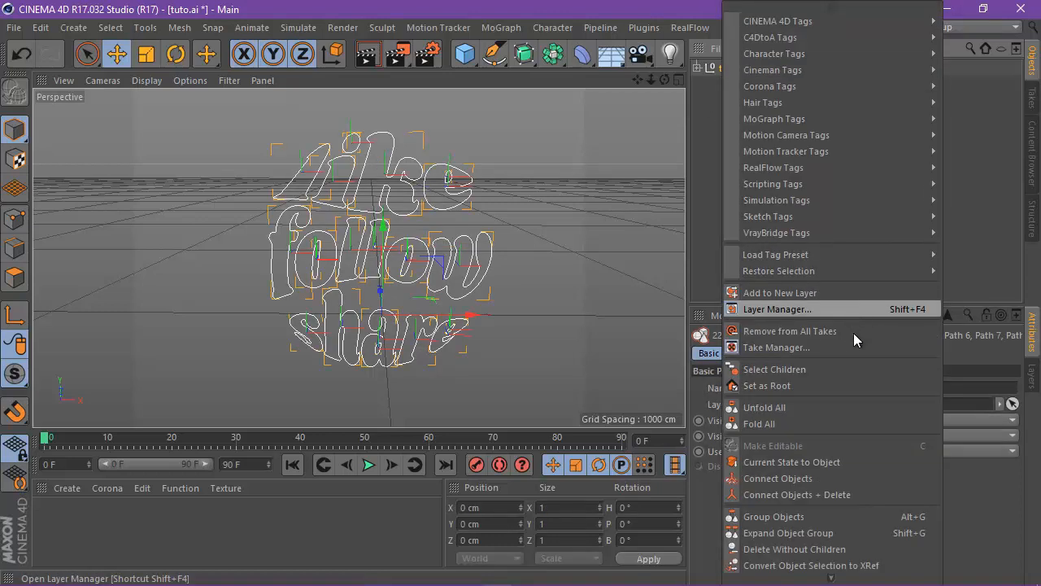
{"action": "left_click", "coordinate": [867, 494]}
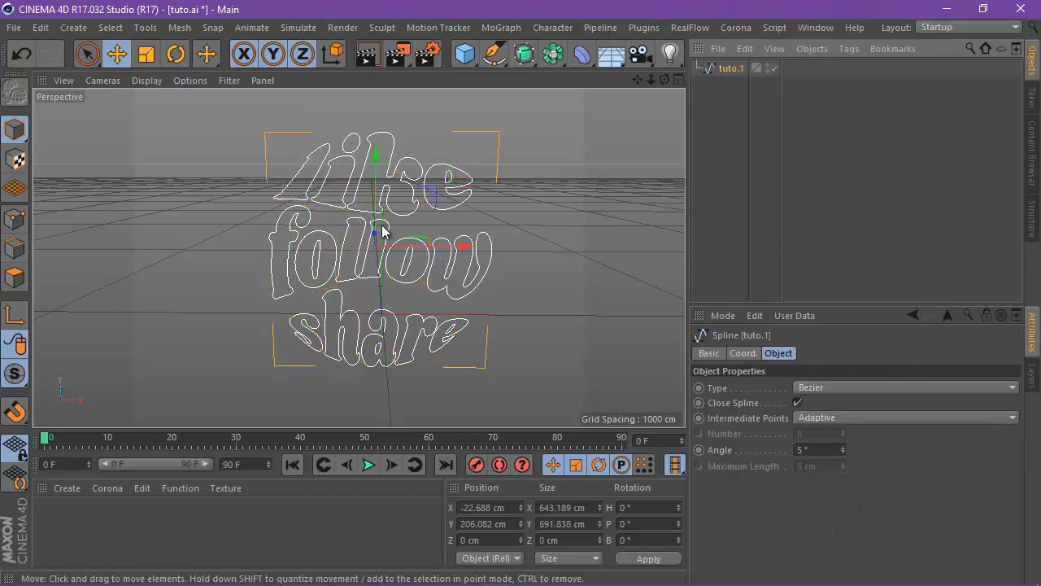
{"action": "left_click_drag", "start_coordinate": [379, 153], "coordinate": [379, 142]}
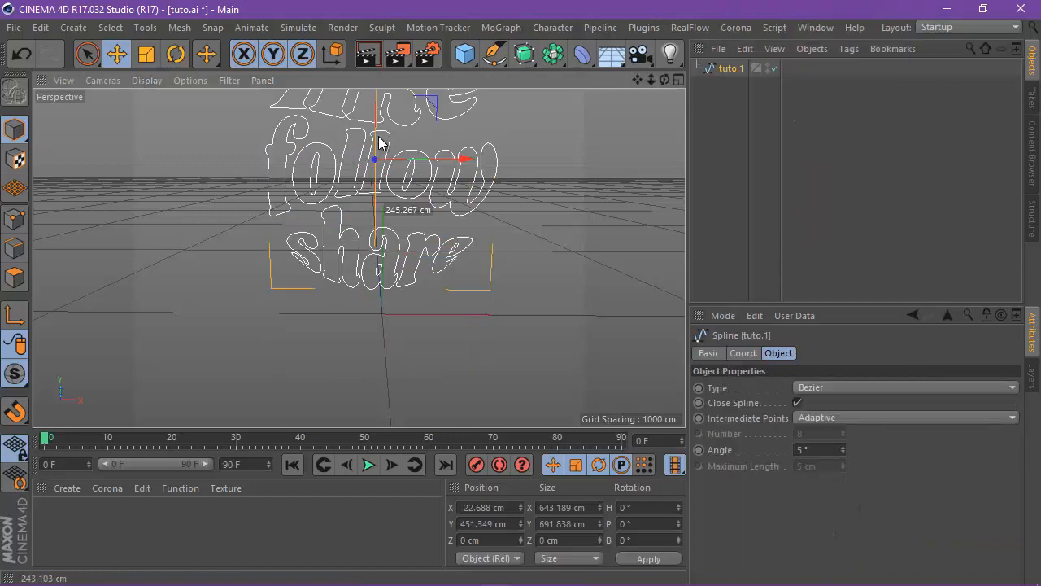
{"action": "left_click_drag", "start_coordinate": [638, 80], "coordinate": [519, 295]}
Add an Extrude object and make the merged tuto.1 spline its child.
{"action": "left_click", "coordinate": [553, 60]}
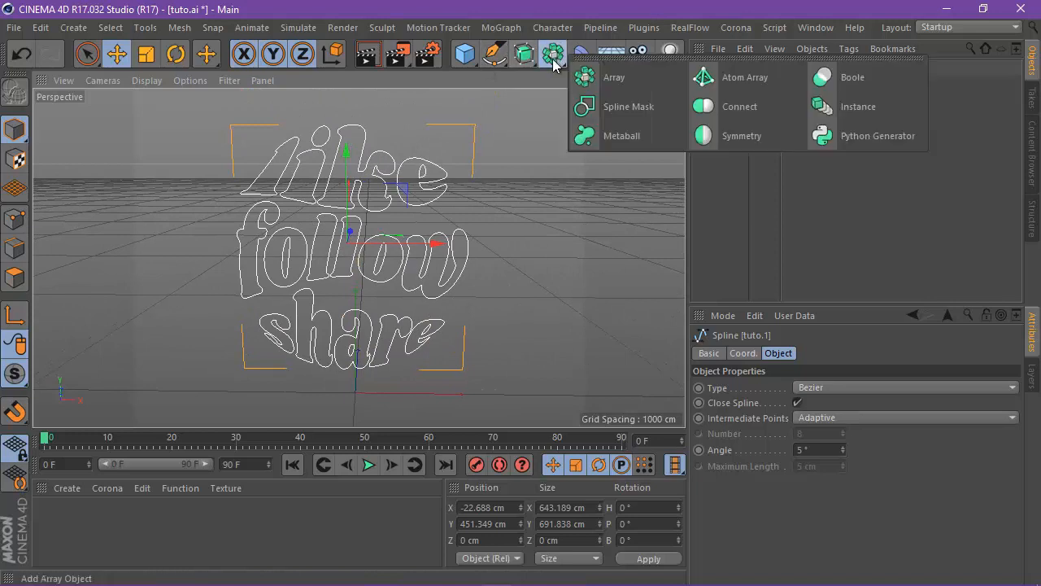
{"action": "left_click", "coordinate": [532, 91]}
{"action": "left_click", "coordinate": [526, 58]}
{"action": "left_click", "coordinate": [682, 76], "text": "alt"}
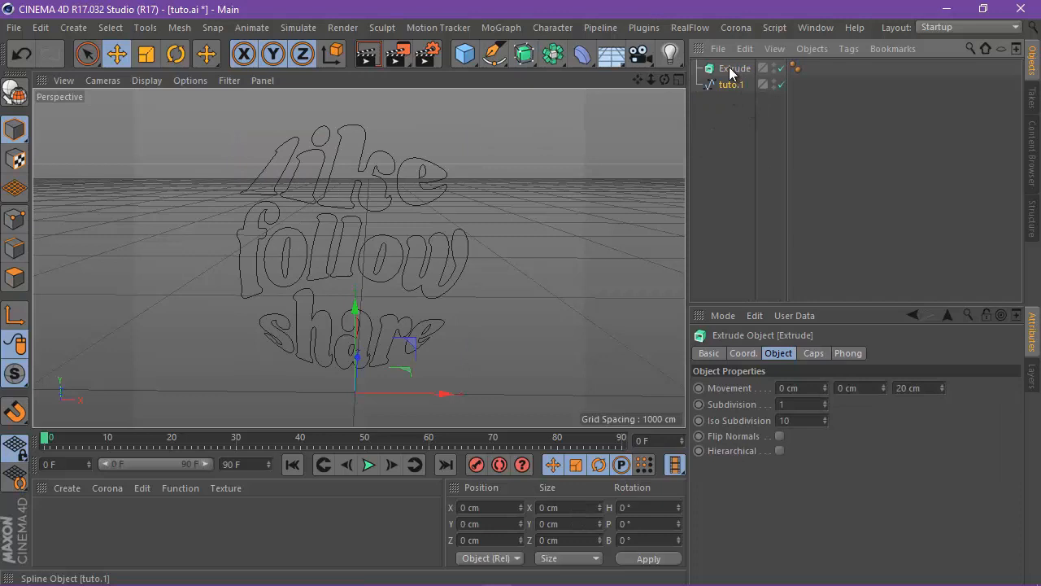
{"action": "left_click_drag", "start_coordinate": [730, 68], "coordinate": [732, 69]}
{"action": "left_click", "coordinate": [736, 69]}
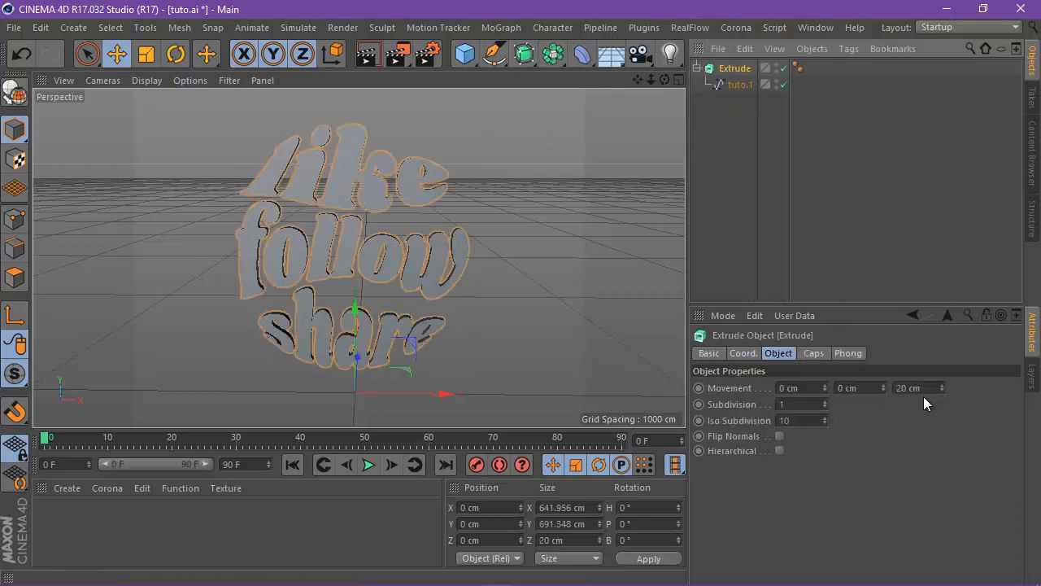
Set the Extrude object's Z movement to 200 cm and inspect the depth of the lettering.
{"action": "left_click", "coordinate": [919, 390]}
{"action": "type", "text": "200"}
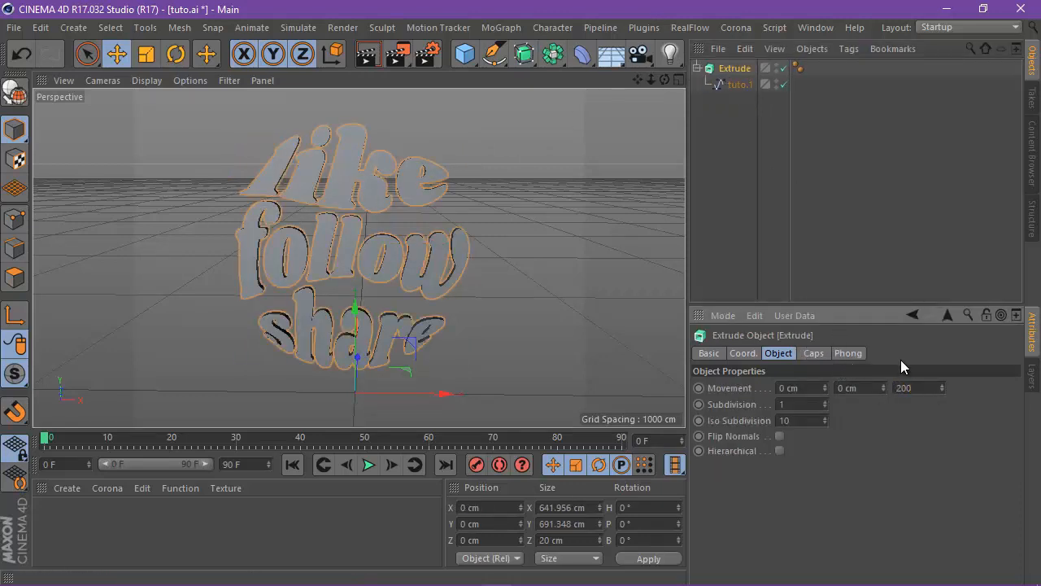
{"action": "key", "text": "Return"}
{"action": "left_click_drag", "start_coordinate": [665, 79], "coordinate": [518, 295]}
Set the Extrude object's Z movement to 300 cm and check the lettering from the front.
{"action": "double_click", "coordinate": [928, 389]}
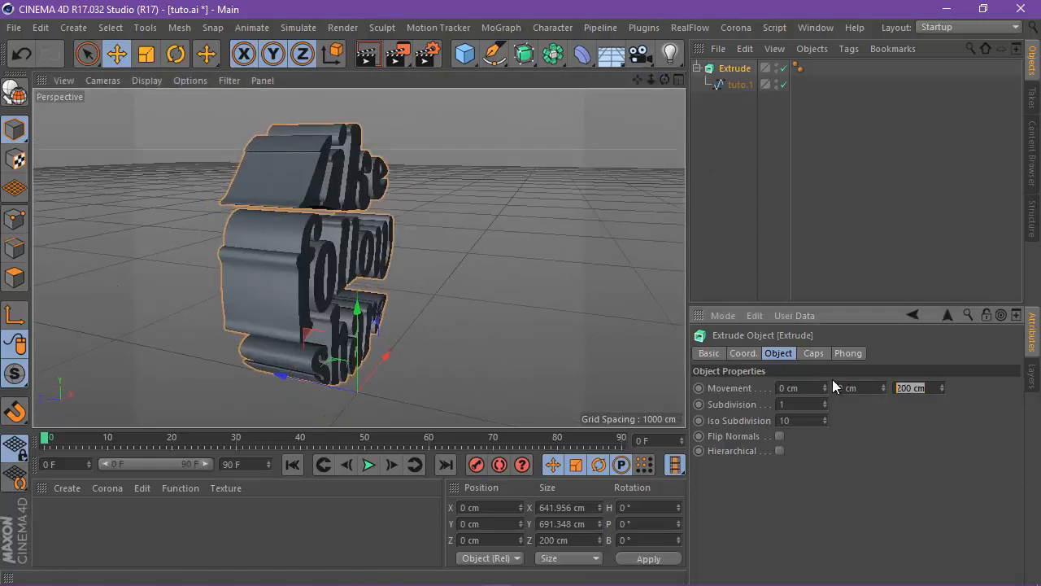
{"action": "type", "text": "300"}
{"action": "key", "text": "Return"}
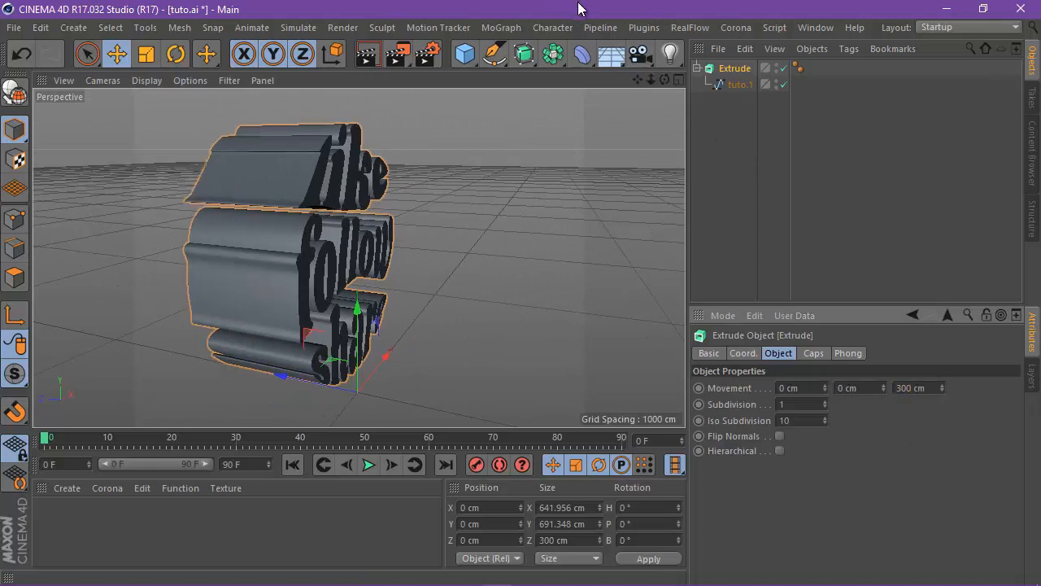
{"action": "left_click_drag", "start_coordinate": [667, 79], "coordinate": [519, 284]}
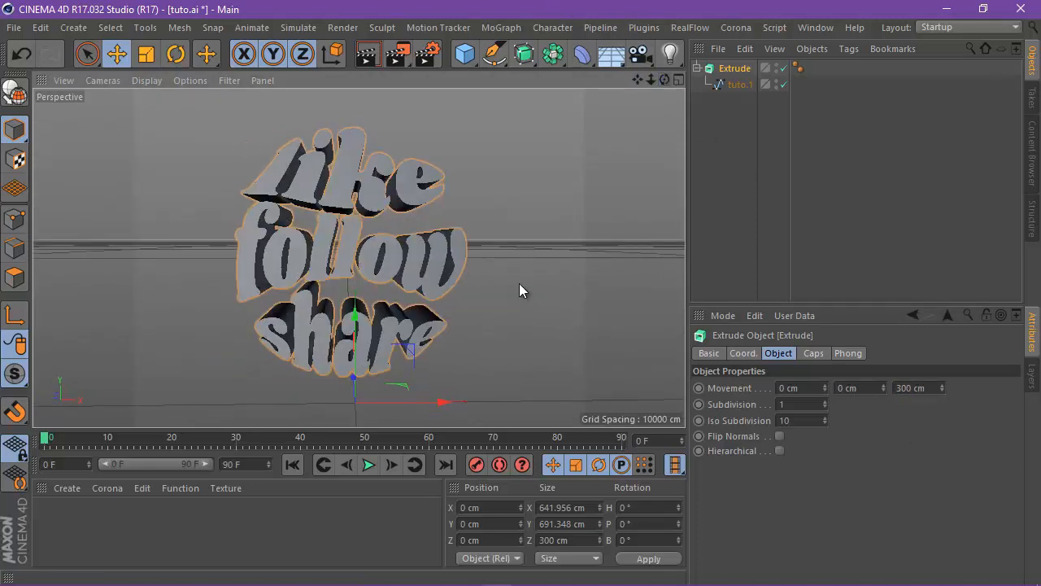
Make the Extrude object editable and merge it with its child caps into one polygon object, deleting the originals.
{"action": "left_click_drag", "start_coordinate": [750, 68], "coordinate": [721, 82]}
{"action": "left_click", "coordinate": [15, 90]}
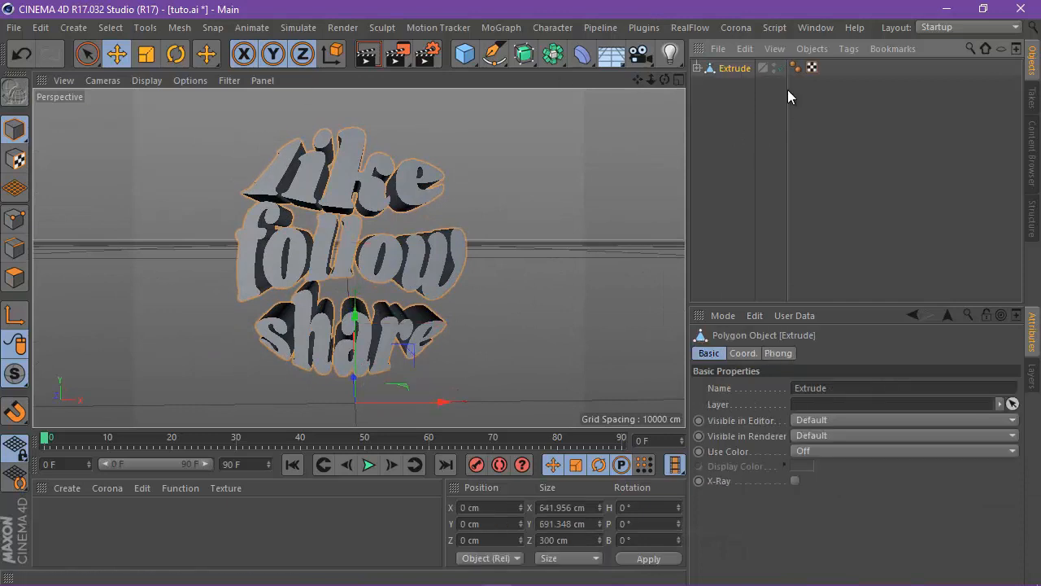
{"action": "right_click", "coordinate": [732, 72]}
{"action": "left_click", "coordinate": [798, 364]}
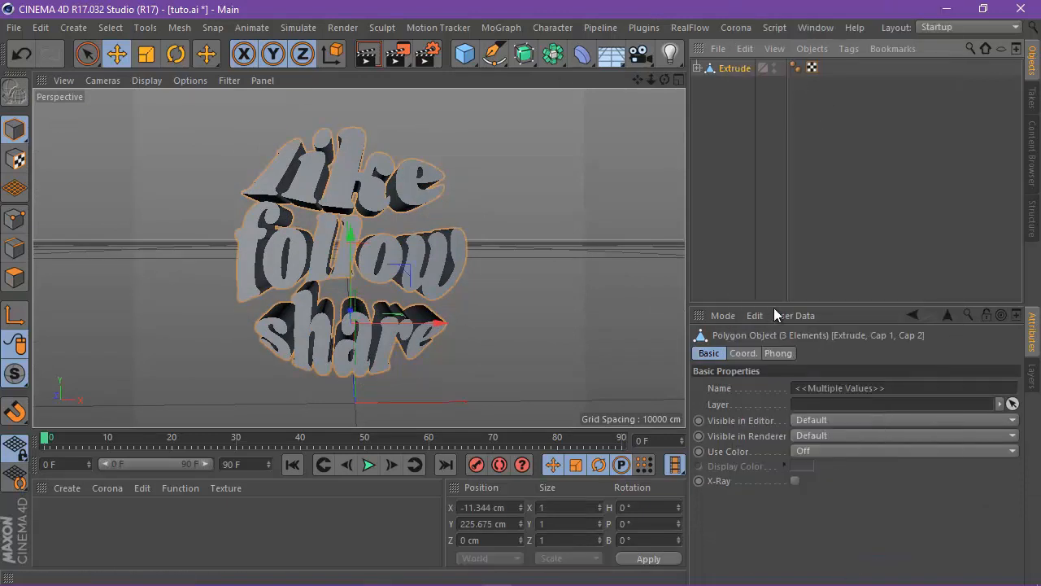
{"action": "right_click", "coordinate": [728, 72]}
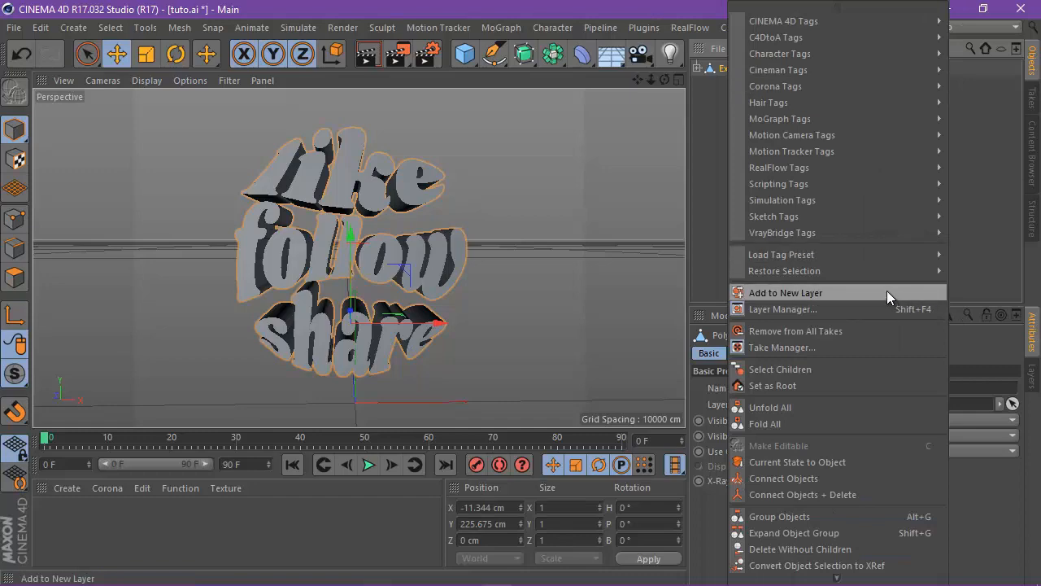
{"action": "left_click", "coordinate": [831, 490]}
{"action": "scroll", "coordinate": [521, 292], "scroll_direction": "up", "scroll_amount": 2}
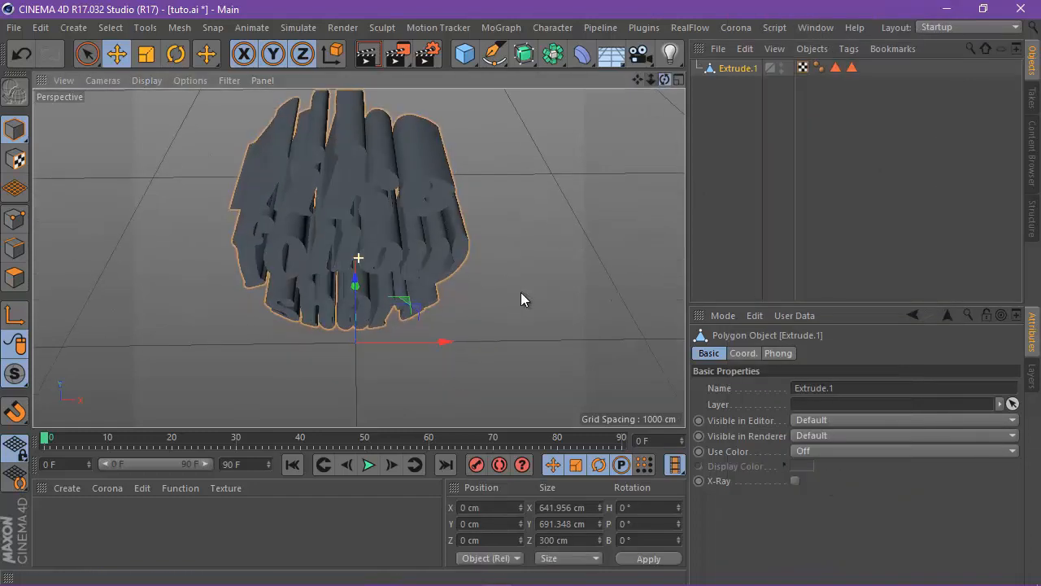
{"action": "mouse_move", "coordinate": [521, 293]}
{"action": "left_mouse_down", "text": "alt"}
{"action": "mouse_move", "coordinate": [521, 308]}
{"action": "mouse_move", "coordinate": [520, 293]}
{"action": "left_mouse_up", "text": "alt"}
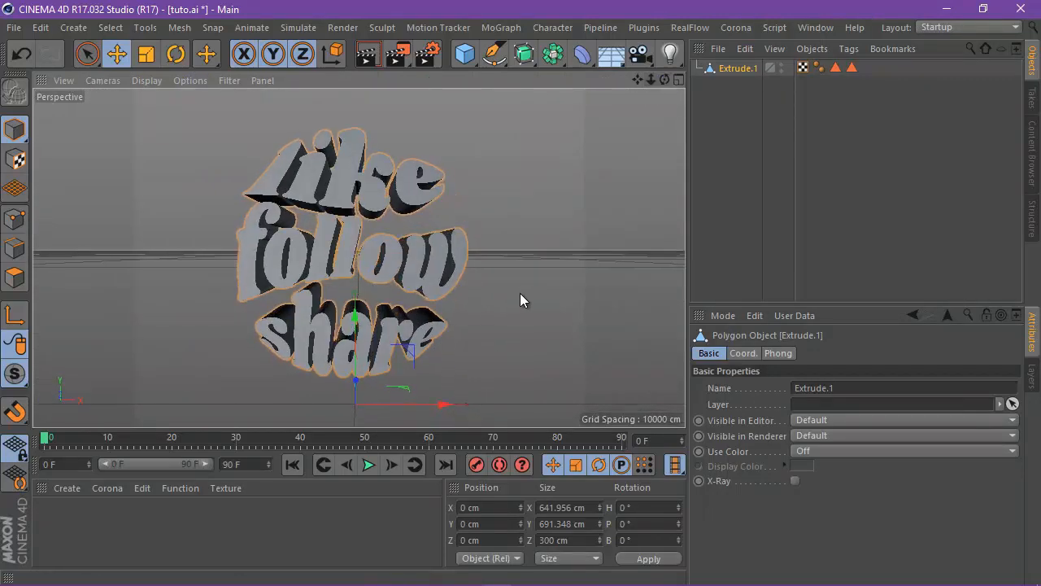
Add a Taper deformer and raise it along Y to about 429 cm, at the middle of the lettering.
{"action": "left_click", "coordinate": [575, 65]}
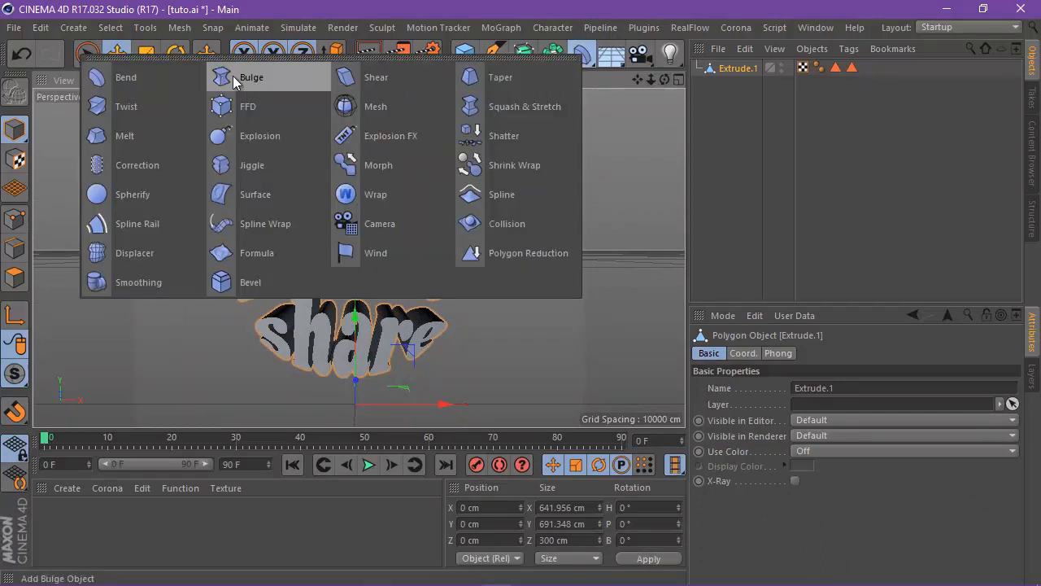
{"action": "left_click", "coordinate": [526, 78]}
{"action": "scroll", "coordinate": [441, 188], "scroll_direction": "down", "scroll_amount": 3}
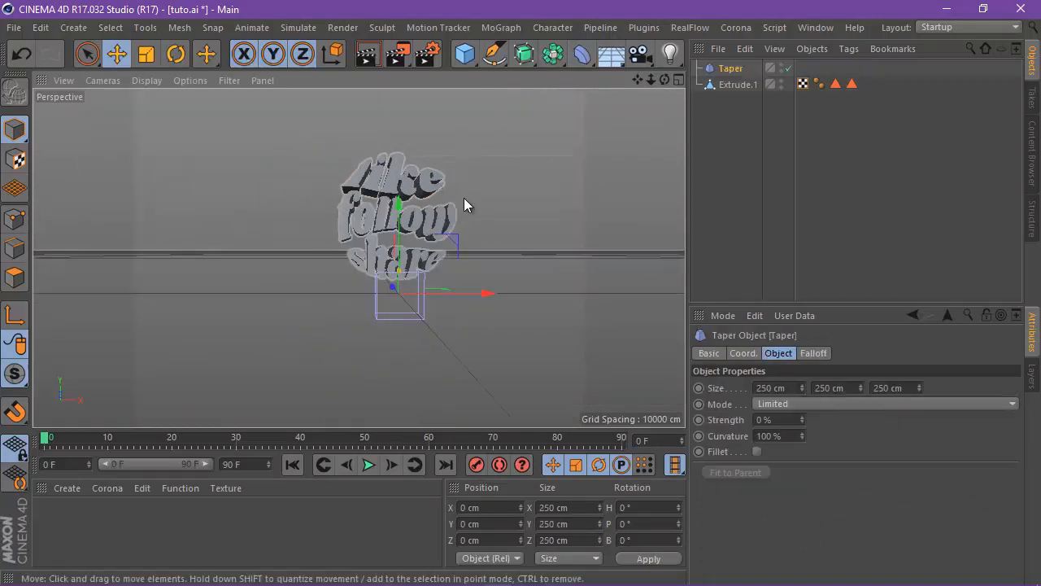
{"action": "left_click_drag", "start_coordinate": [386, 231], "coordinate": [384, 135]}
{"action": "scroll", "coordinate": [411, 163], "scroll_direction": "up", "scroll_amount": 2}
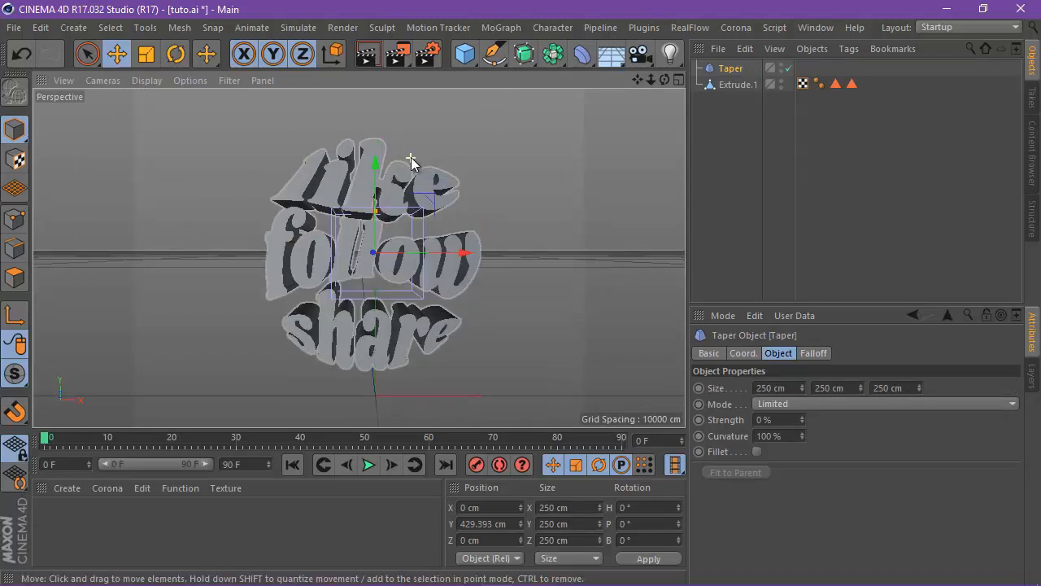
Set the Taper deformer's pitch rotation to -90°.
{"action": "left_click", "coordinate": [174, 55]}
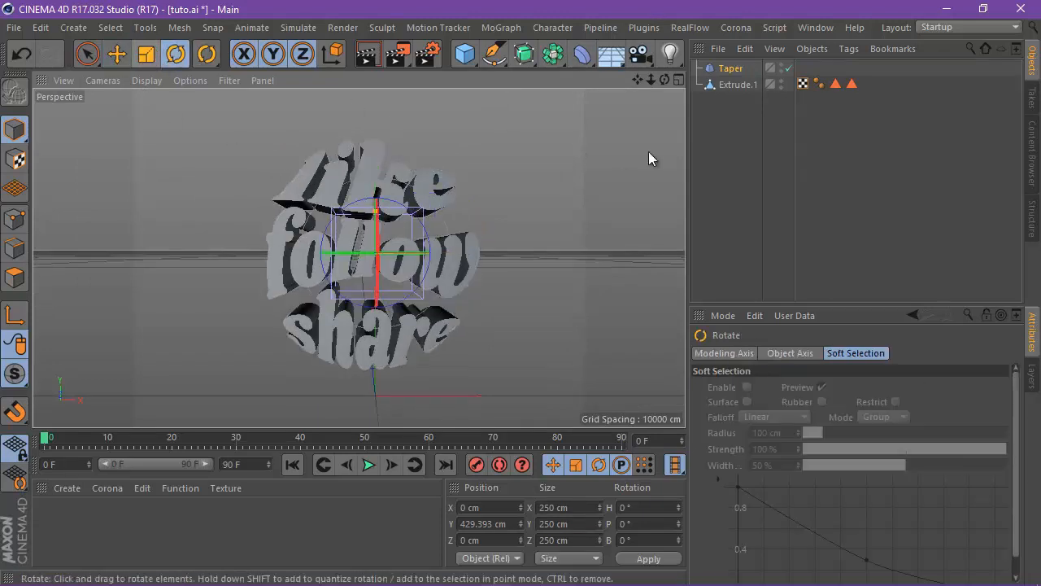
{"action": "left_click", "coordinate": [730, 68]}
{"action": "left_click", "coordinate": [647, 523]}
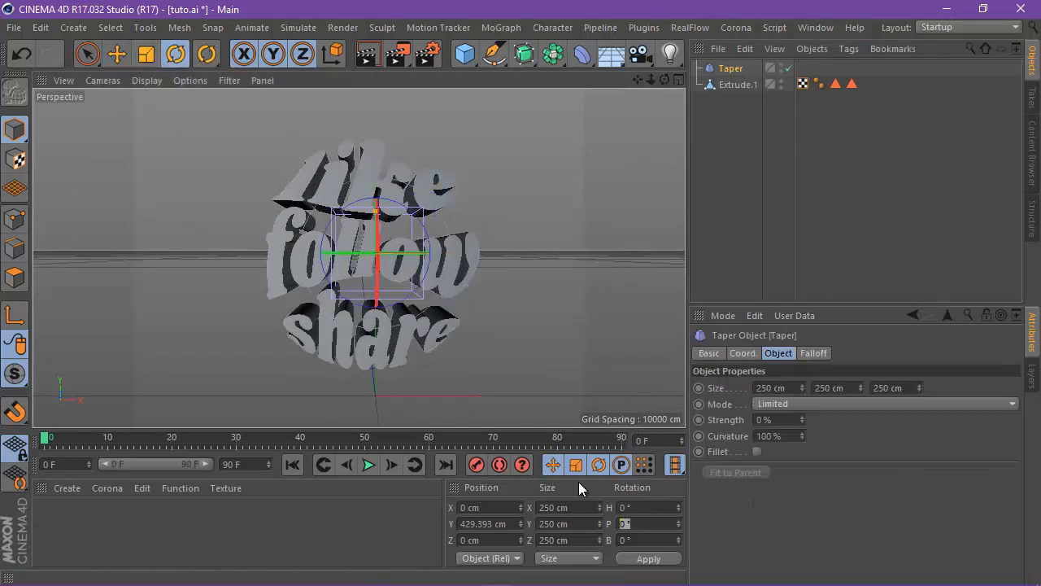
{"action": "type", "text": "-90"}
{"action": "key", "text": "Return"}
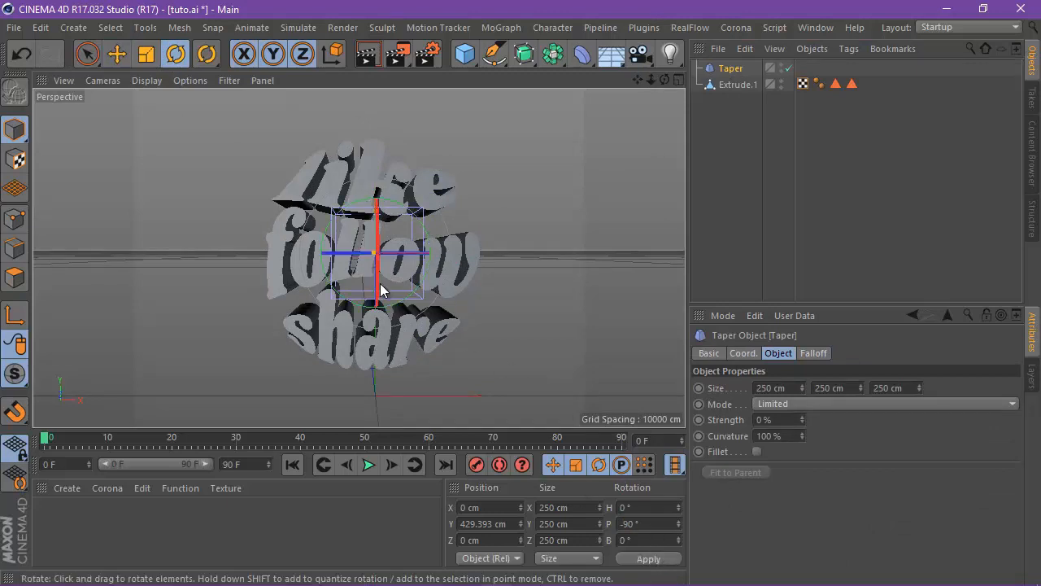
Scale the Taper deformer uniformly to about 702 cm and move it along Z to about 149 cm.
{"action": "left_click", "coordinate": [147, 53]}
{"action": "left_click_drag", "start_coordinate": [462, 192], "coordinate": [664, 167]}
{"action": "left_click_drag", "start_coordinate": [664, 79], "coordinate": [522, 293]}
{"action": "left_click", "coordinate": [116, 54]}
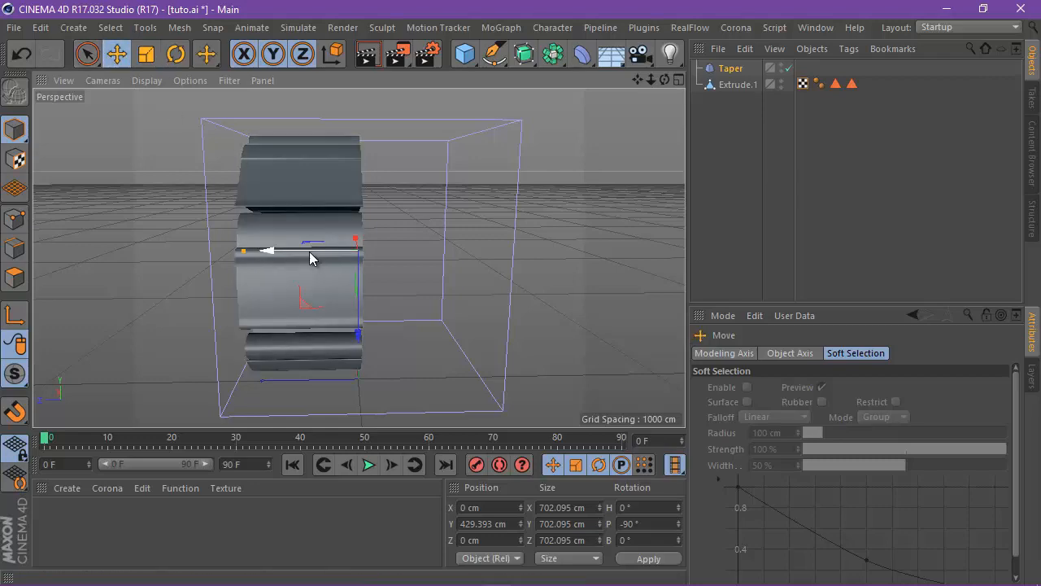
{"action": "left_click_drag", "start_coordinate": [276, 249], "coordinate": [238, 228]}
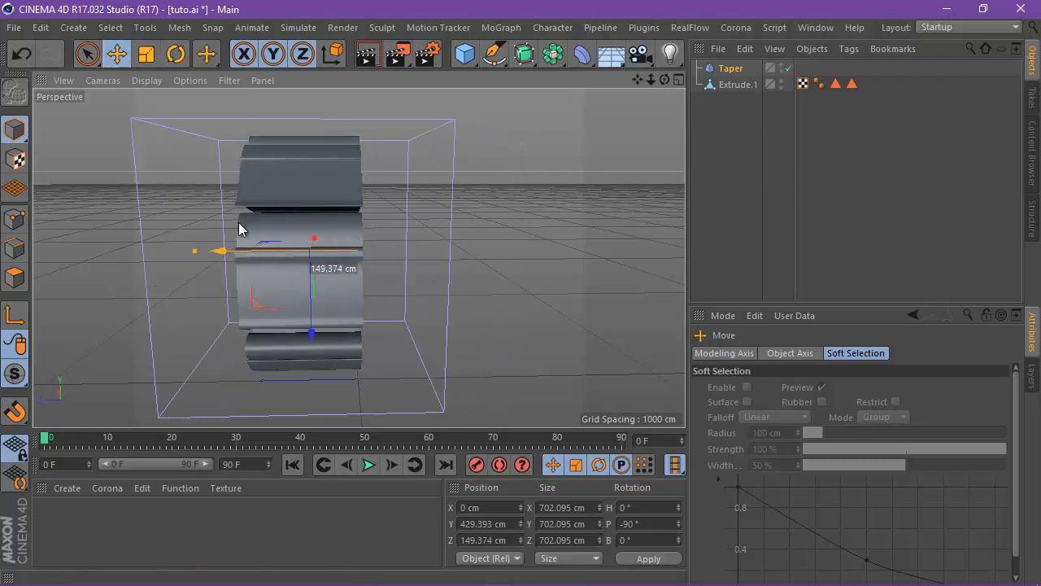
Enlarge the Taper deformer uniformly to about 764 cm and shift it further along Z to about 281 cm.
{"action": "left_click", "coordinate": [146, 54]}
{"action": "left_click_drag", "start_coordinate": [481, 190], "coordinate": [556, 183]}
{"action": "left_click_drag", "start_coordinate": [660, 78], "coordinate": [520, 294]}
{"action": "scroll", "coordinate": [470, 192], "scroll_direction": "down", "scroll_amount": 3}
{"action": "left_click_drag", "start_coordinate": [658, 81], "coordinate": [521, 294]}
{"action": "left_click", "coordinate": [117, 54]}
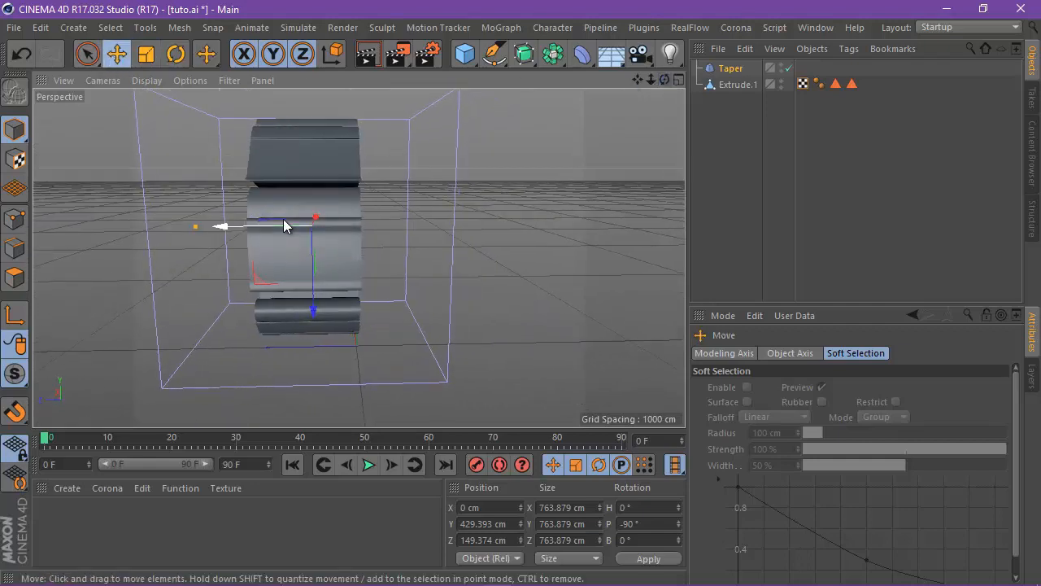
{"action": "left_click_drag", "start_coordinate": [284, 220], "coordinate": [229, 220]}
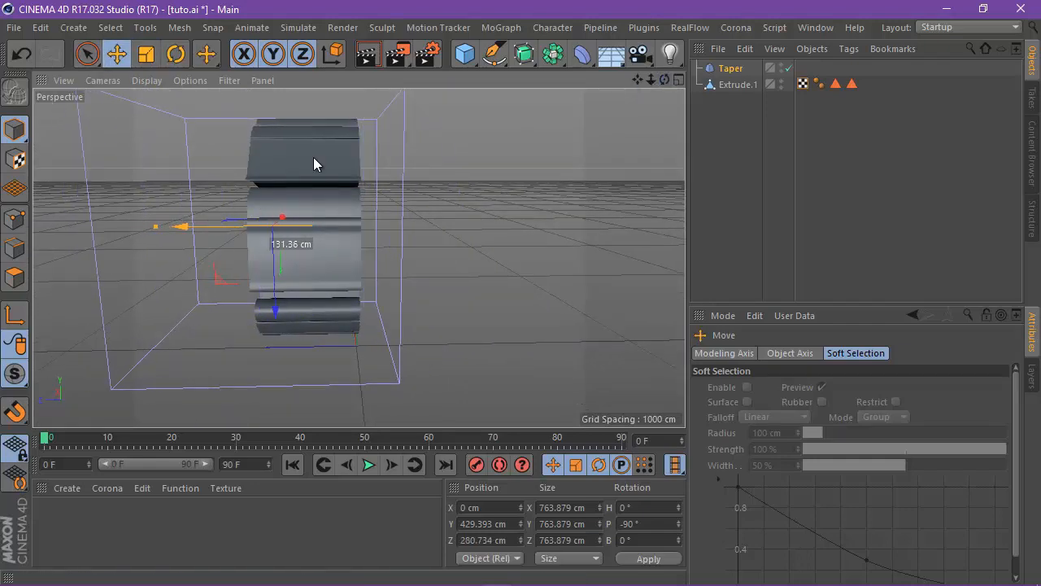
Nest the Taper deformer under the Extrude.1 object as its child.
{"action": "left_click_drag", "start_coordinate": [665, 79], "coordinate": [522, 294]}
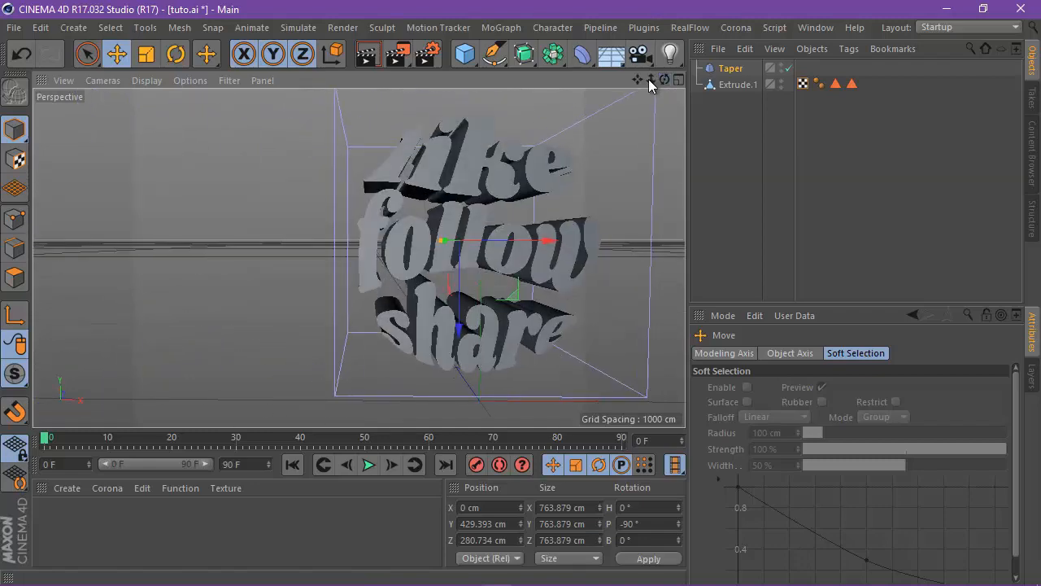
{"action": "left_click_drag", "start_coordinate": [639, 79], "coordinate": [516, 292]}
{"action": "left_click", "coordinate": [730, 69]}
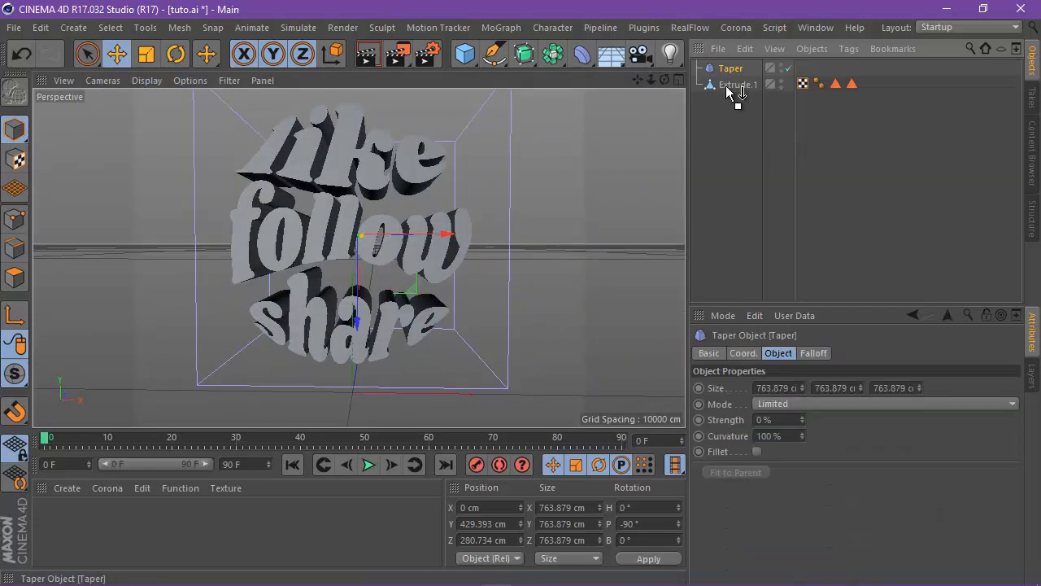
Raise the Taper deformer's strength to 313% so the lettering's depth converges toward a central point.
{"action": "left_click_drag", "start_coordinate": [804, 424], "coordinate": [802, 414]}
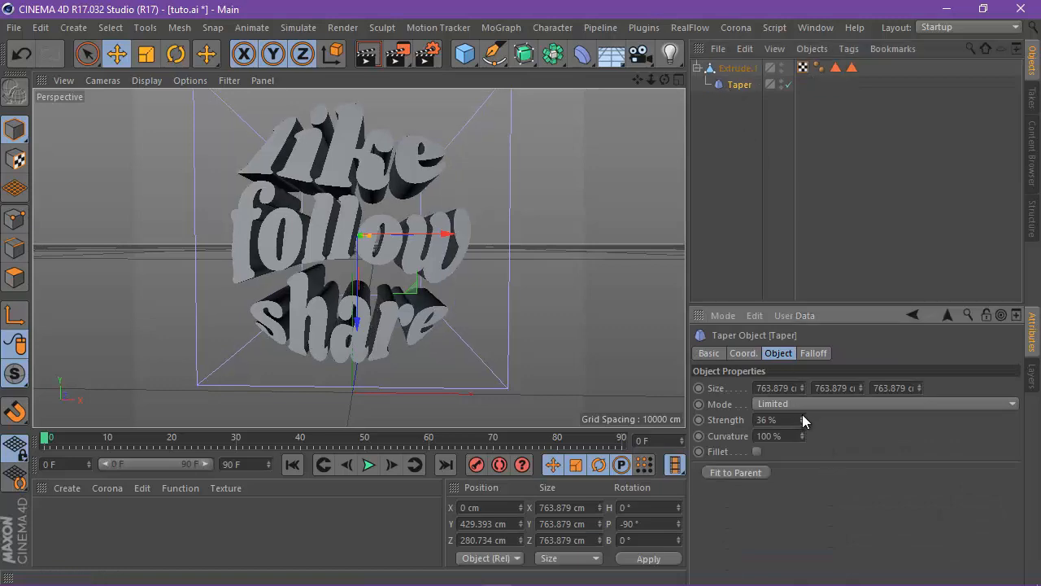
{"action": "left_click_drag", "start_coordinate": [664, 80], "coordinate": [523, 295]}
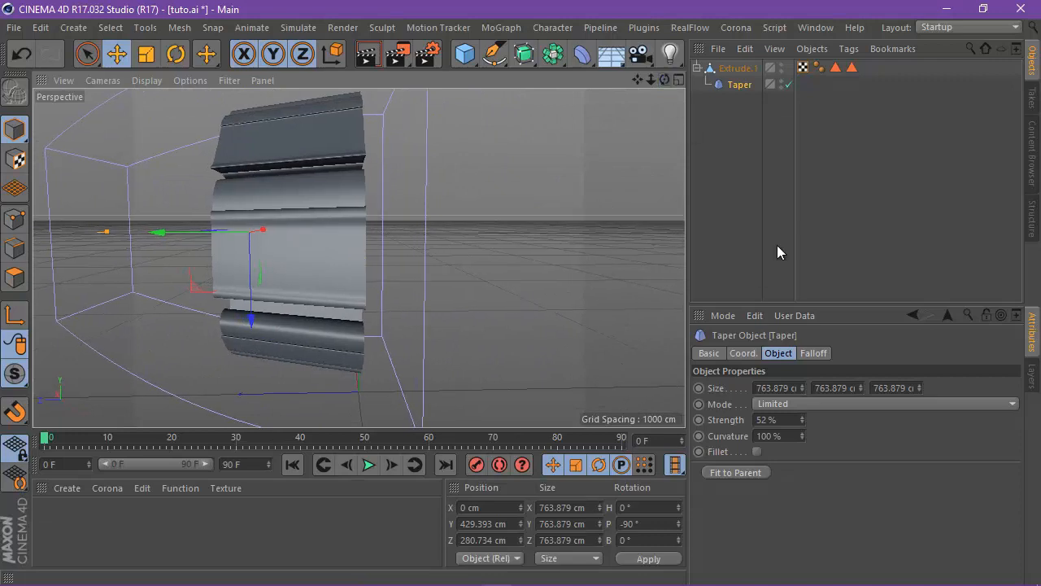
{"action": "left_click_drag", "start_coordinate": [803, 418], "coordinate": [801, 421]}
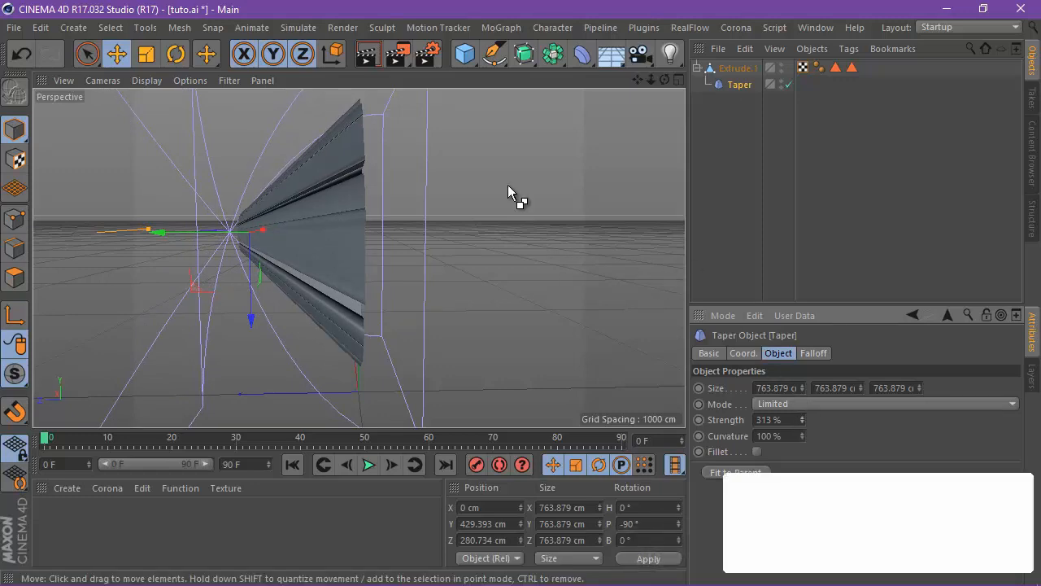
Select the front faces of all the letters on Extrude.1 in polygon mode using Phong Break Selection.
{"action": "left_click_drag", "start_coordinate": [664, 80], "coordinate": [521, 293]}
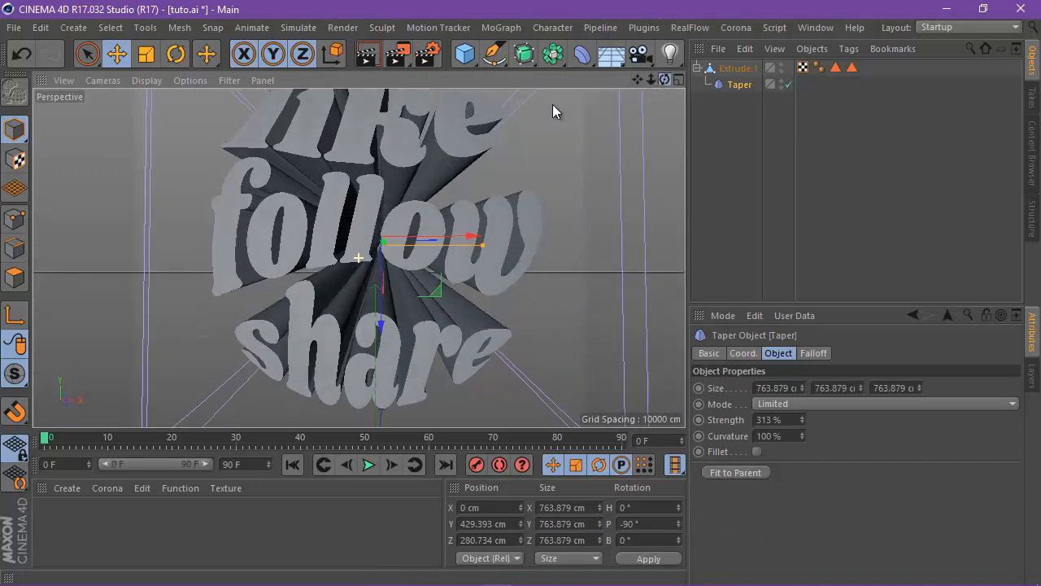
{"action": "scroll", "coordinate": [451, 134], "scroll_direction": "down", "scroll_amount": 3}
{"action": "left_click_drag", "start_coordinate": [637, 79], "coordinate": [521, 293]}
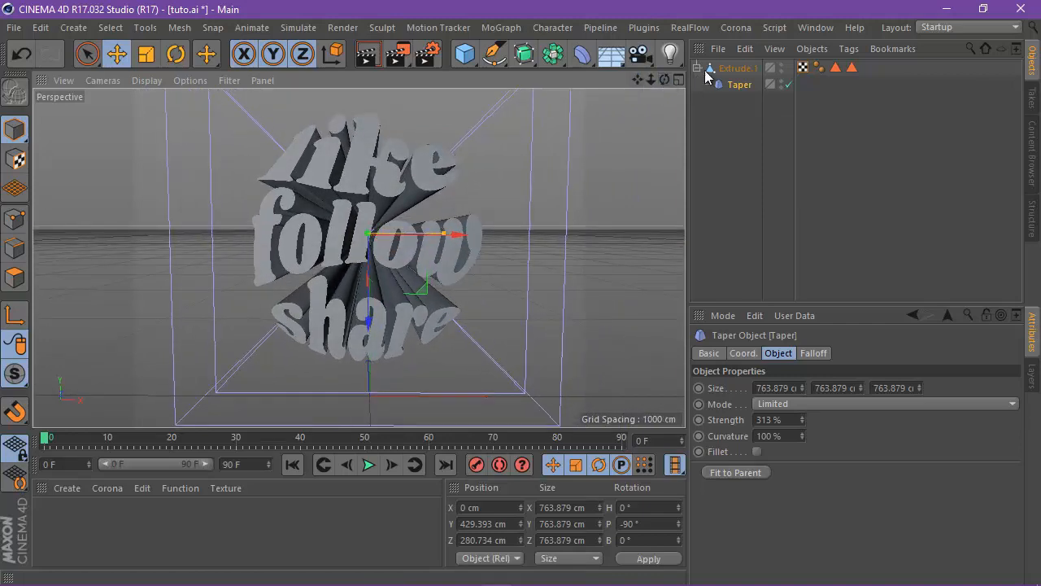
{"action": "left_click", "coordinate": [737, 68]}
{"action": "left_click", "coordinate": [14, 277]}
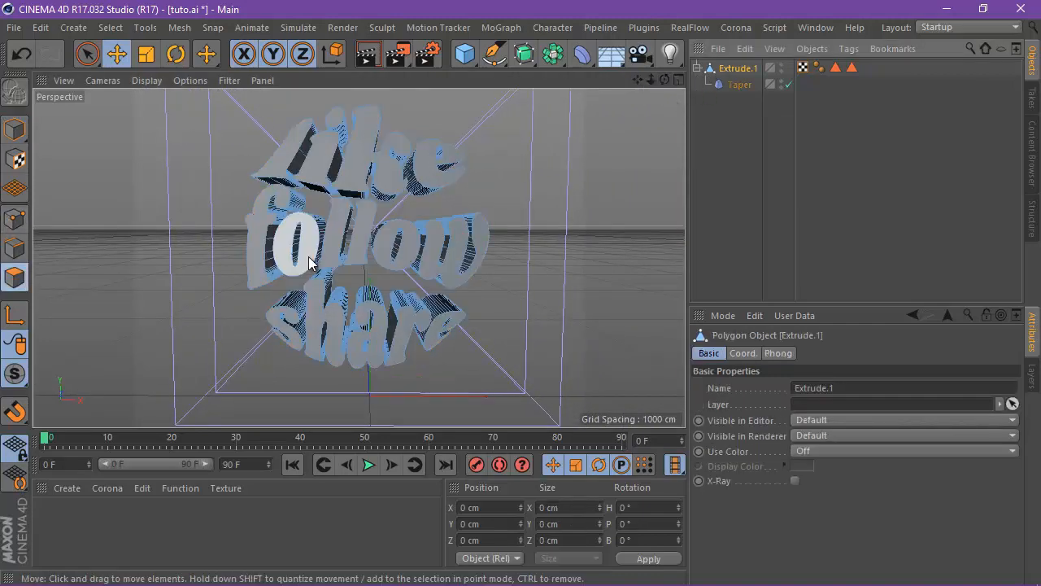
{"action": "left_click", "coordinate": [111, 28]}
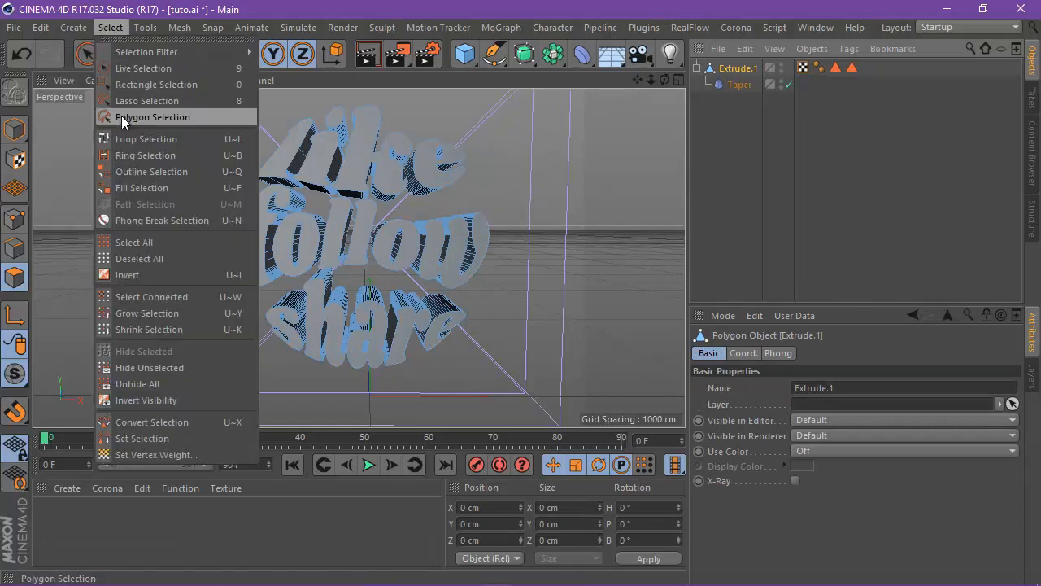
{"action": "left_click", "coordinate": [146, 214]}
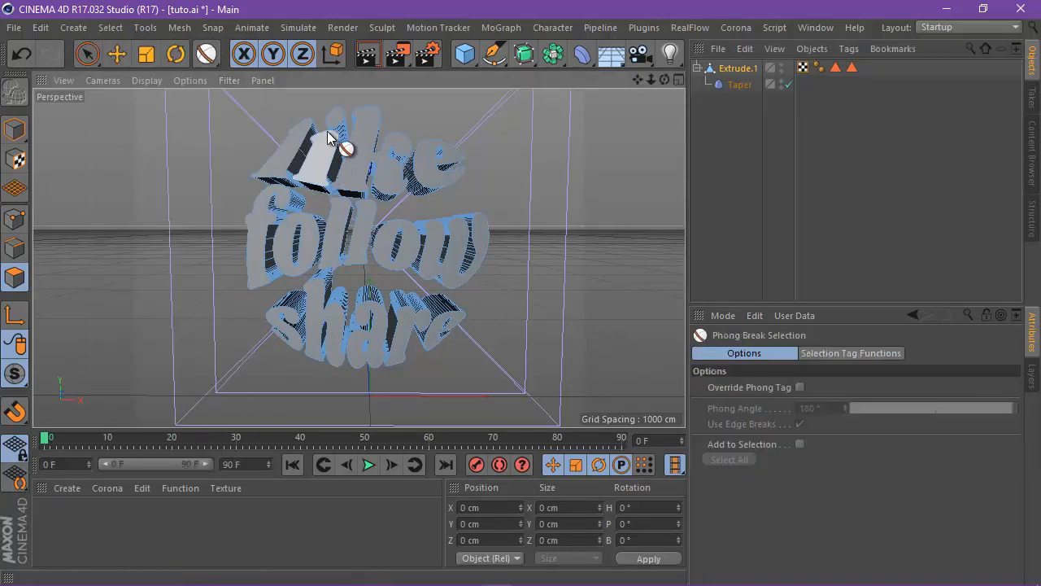
{"action": "mouse_move", "coordinate": [336, 122]}
{"action": "left_mouse_down"}
{"action": "mouse_move", "coordinate": [333, 163]}
{"action": "mouse_move", "coordinate": [285, 155]}
{"action": "mouse_move", "coordinate": [382, 171]}
{"action": "mouse_move", "coordinate": [437, 166]}
{"action": "mouse_move", "coordinate": [477, 251]}
{"action": "mouse_move", "coordinate": [488, 235]}
{"action": "mouse_move", "coordinate": [410, 246]}
{"action": "left_mouse_up"}
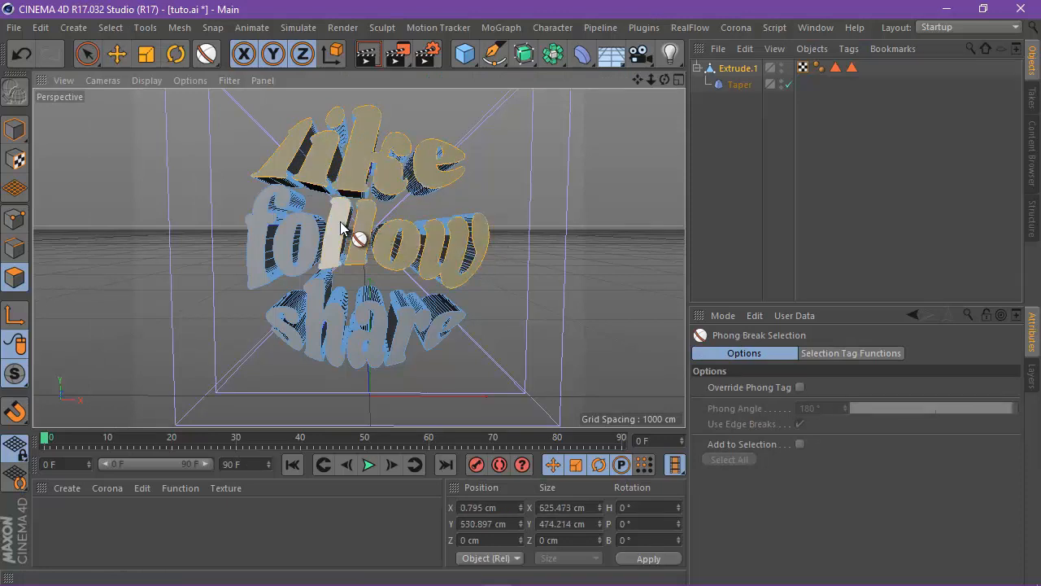
{"action": "key", "text": "ctrl+a"}
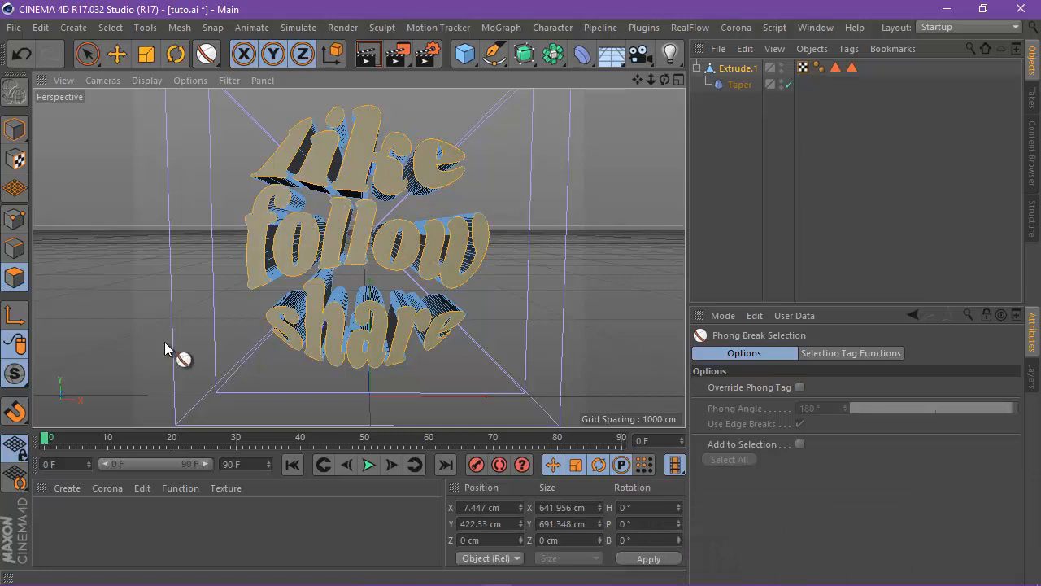
Create a new material and apply it to the selected front faces of the lettering.
{"action": "left_click", "coordinate": [73, 488]}
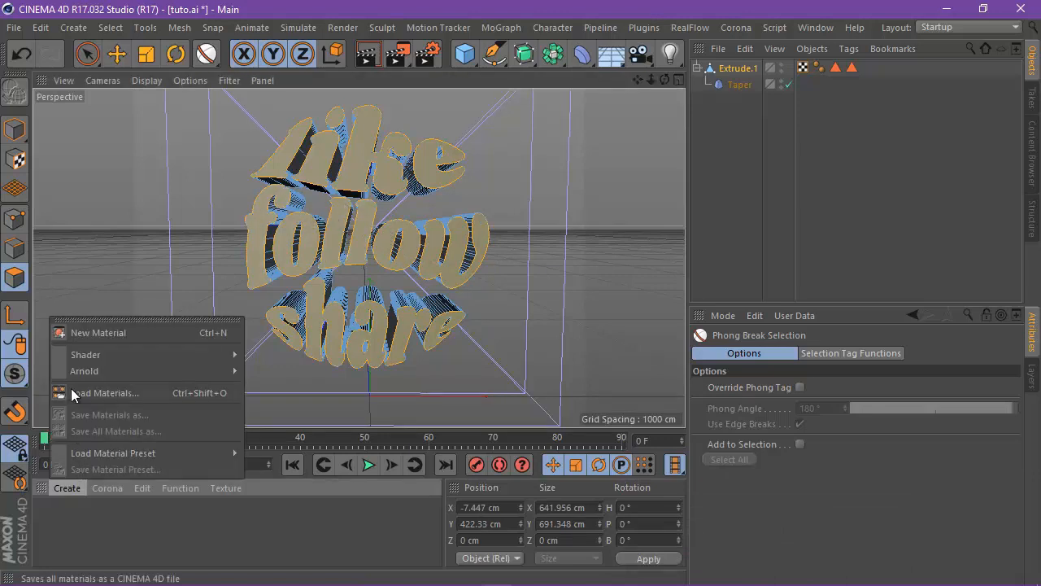
{"action": "left_click", "coordinate": [120, 337]}
{"action": "right_click", "coordinate": [67, 528]}
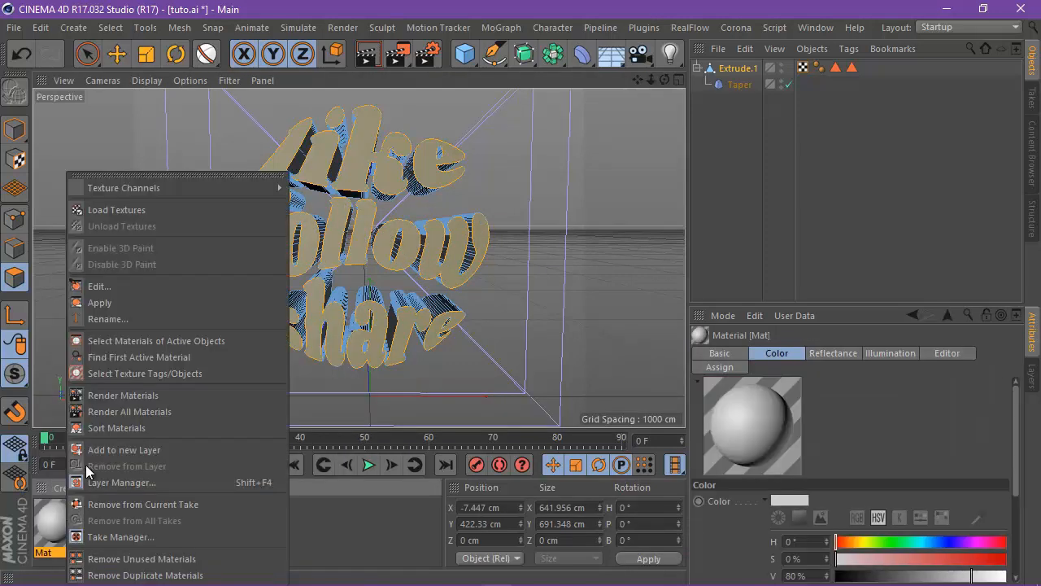
{"action": "left_click", "coordinate": [130, 303]}
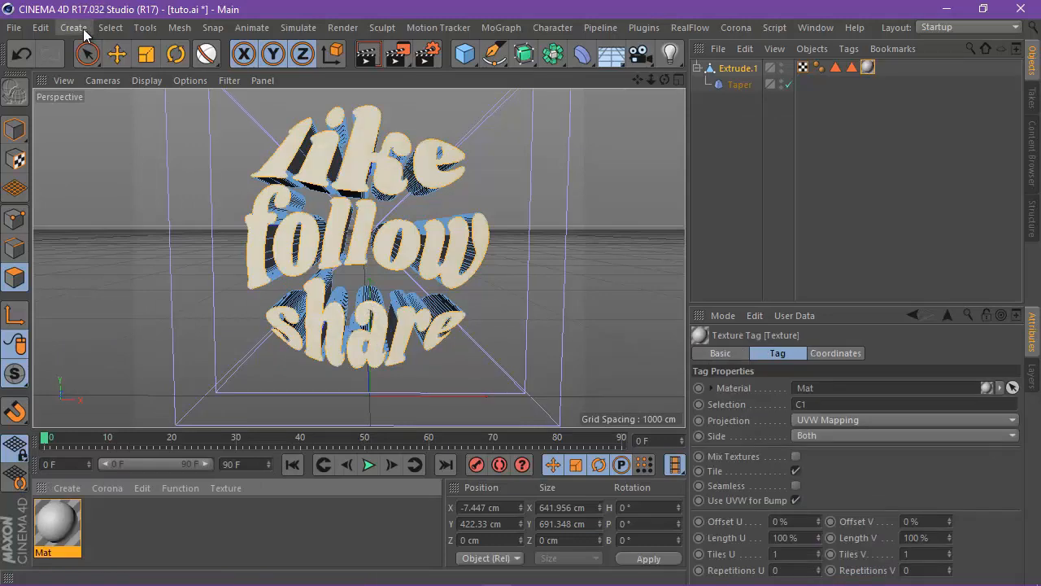
Invert the polygon selection, apply a second new material to those faces, and render the view as a check.
{"action": "left_click", "coordinate": [111, 27]}
{"action": "left_click", "coordinate": [144, 273]}
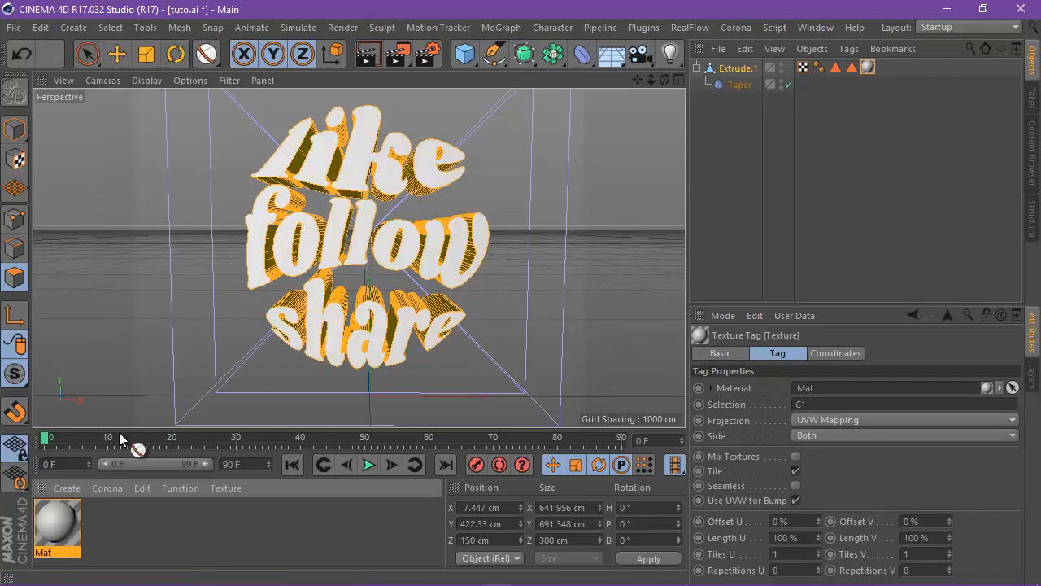
{"action": "left_click", "coordinate": [67, 488]}
{"action": "left_click", "coordinate": [109, 331]}
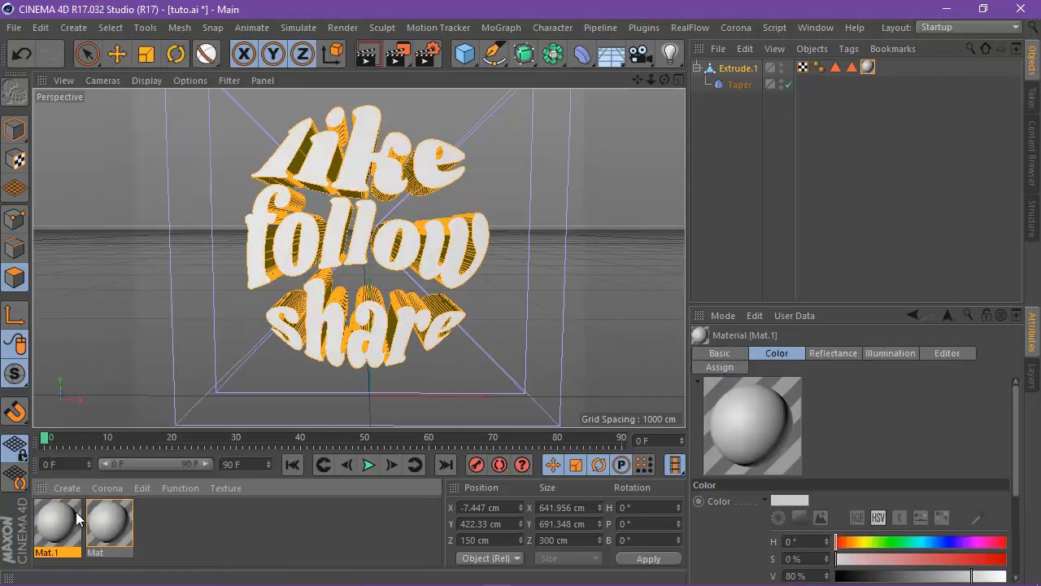
{"action": "right_click", "coordinate": [60, 517]}
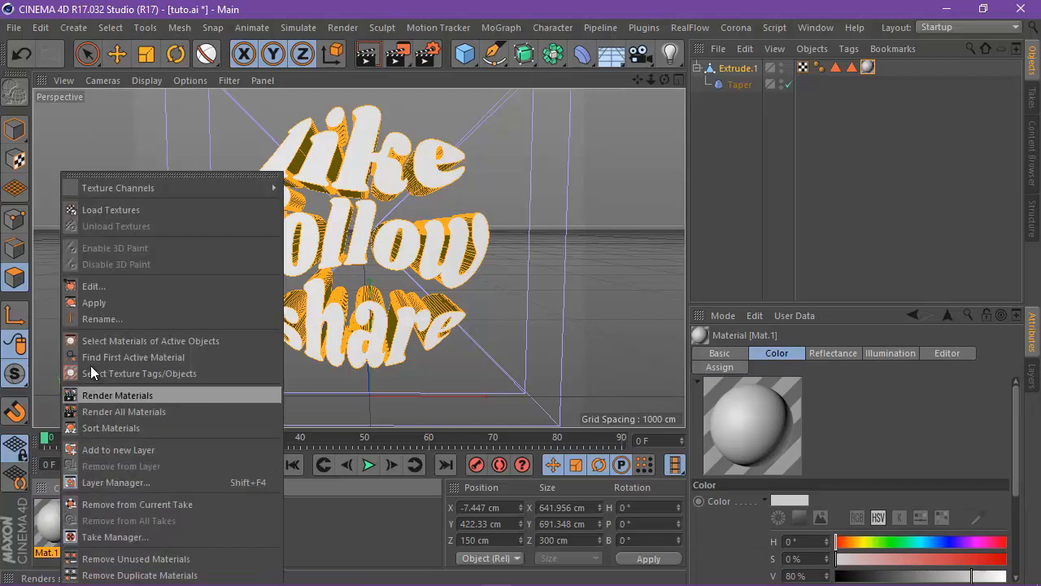
{"action": "left_click", "coordinate": [111, 298]}
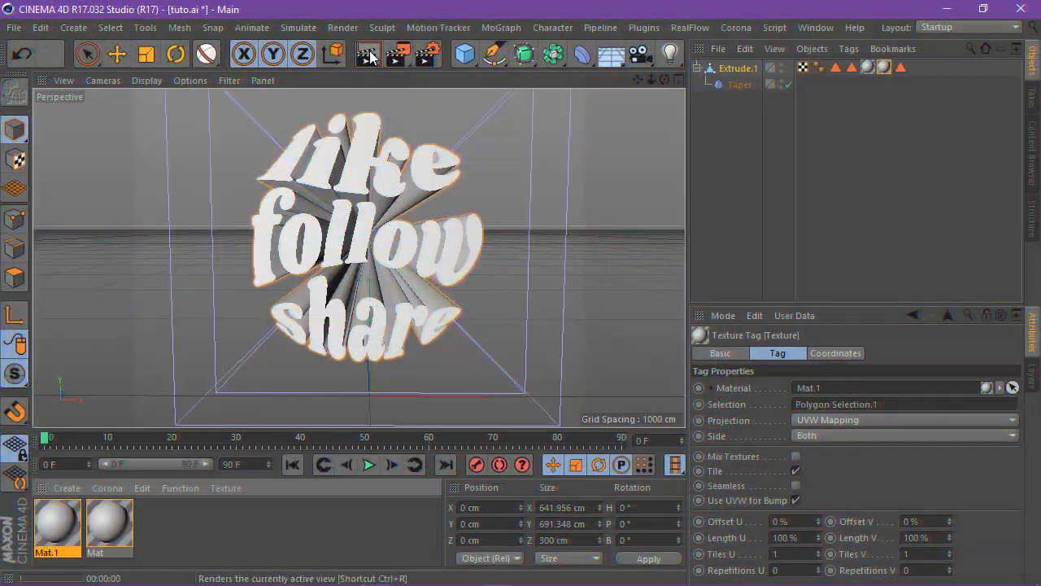
{"action": "left_click", "coordinate": [369, 55]}
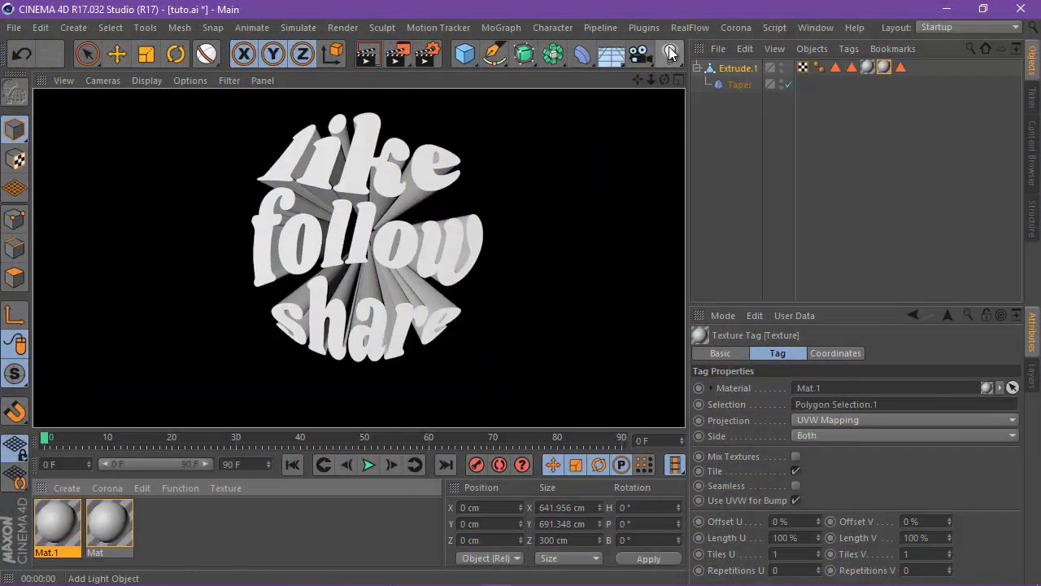
Add a light to the scene and set its shadow type to Shadow Maps (Soft).
{"action": "left_click", "coordinate": [671, 53]}
{"action": "left_click", "coordinate": [706, 77]}
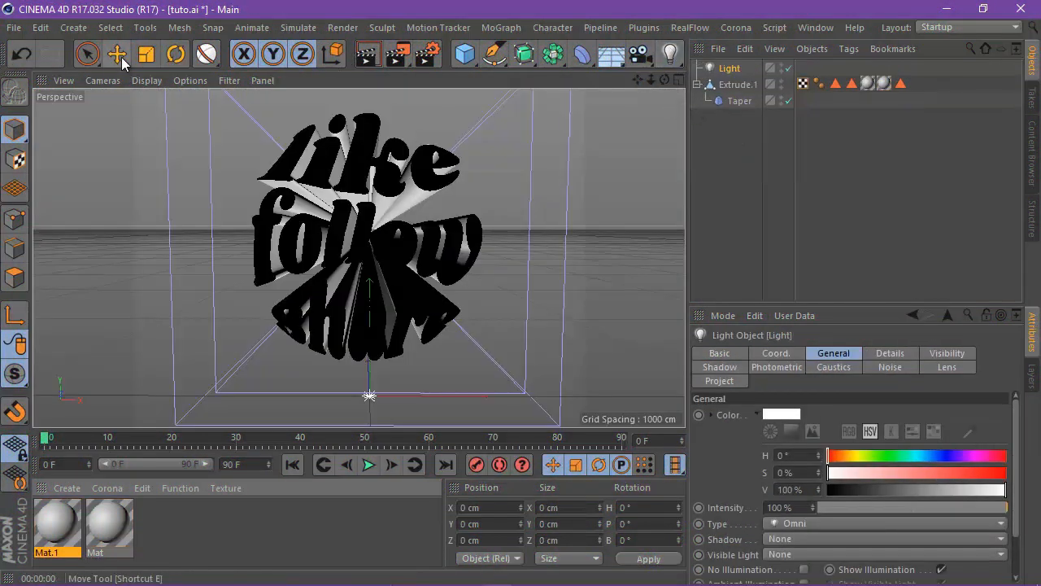
{"action": "left_click", "coordinate": [118, 55]}
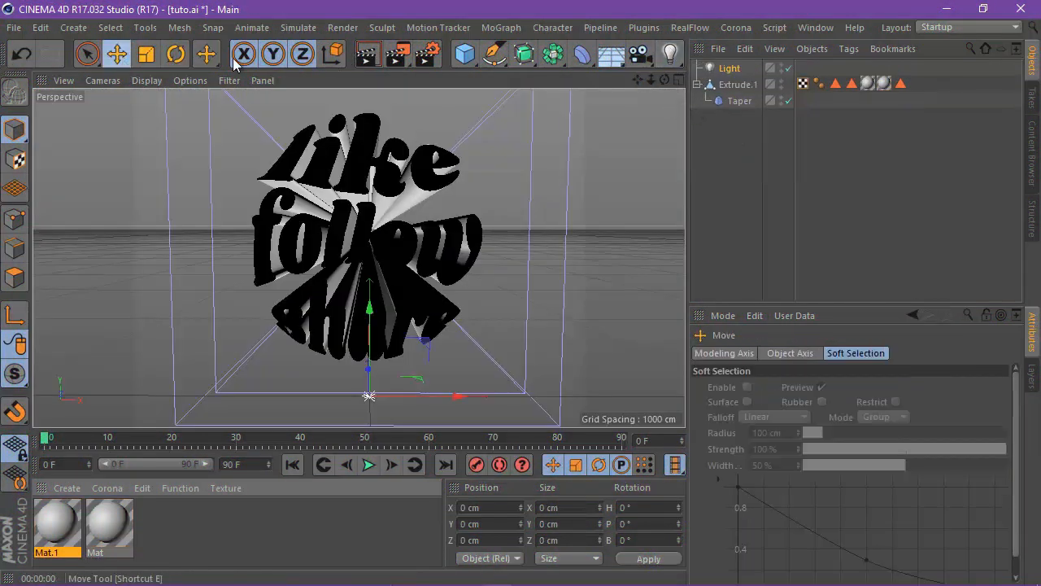
{"action": "left_click", "coordinate": [726, 70]}
{"action": "left_click", "coordinate": [817, 537]}
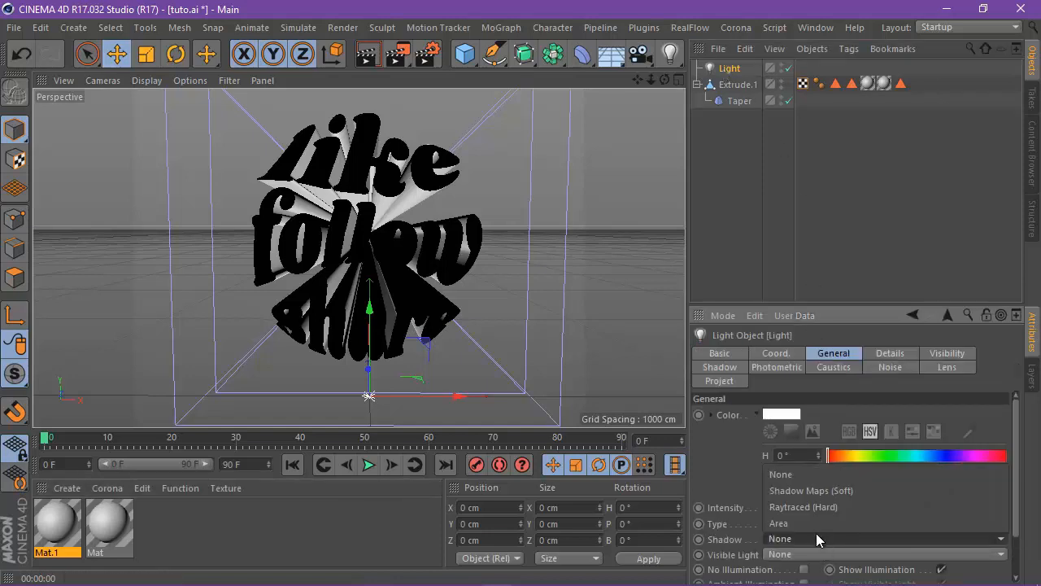
{"action": "left_click", "coordinate": [827, 491]}
Move the light in front of the lettering to about X -169 cm, Y 422 cm and Z -783 cm.
{"action": "middle_click", "coordinate": [663, 91]}
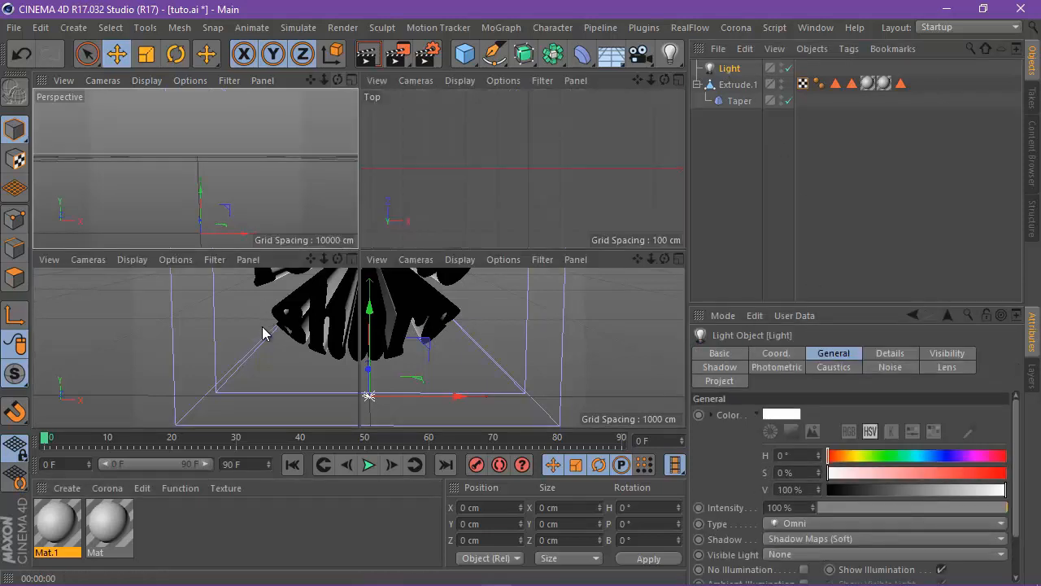
{"action": "scroll", "coordinate": [236, 324], "scroll_direction": "down", "scroll_amount": 2}
{"action": "left_click_drag", "start_coordinate": [237, 324], "coordinate": [254, 312]}
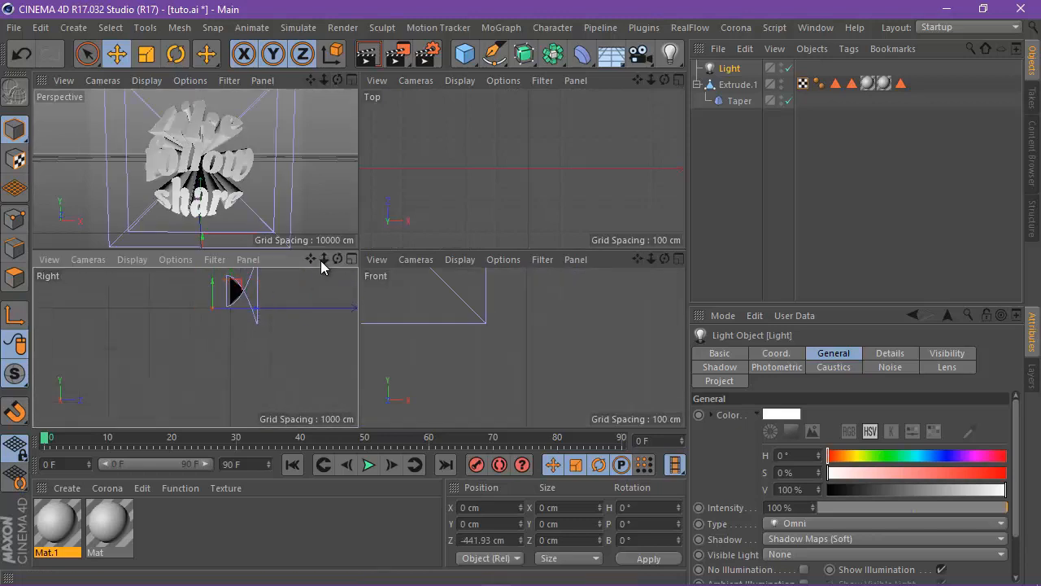
{"action": "left_click_drag", "start_coordinate": [237, 340], "coordinate": [213, 302]}
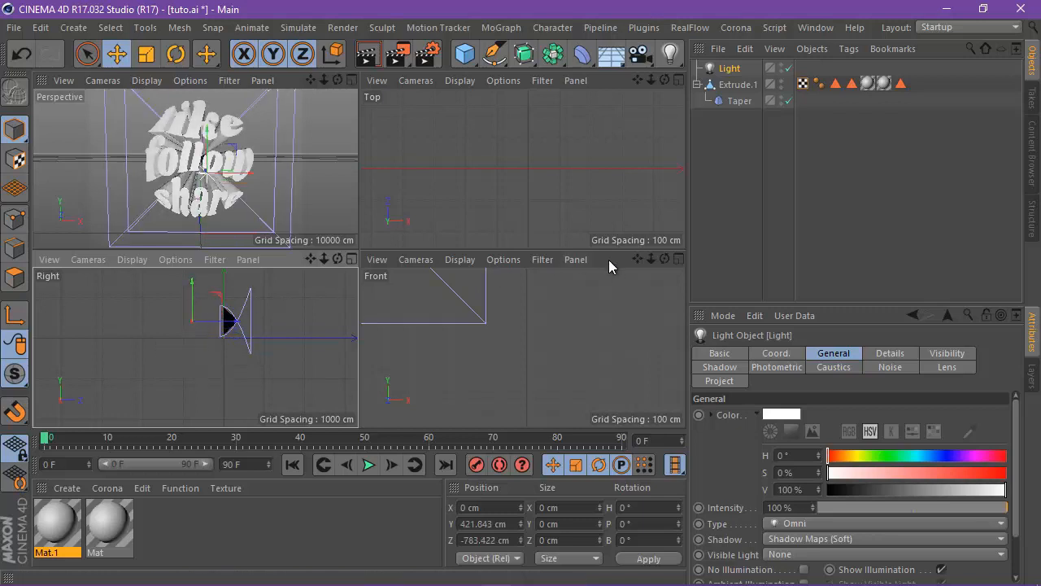
{"action": "left_click_drag", "start_coordinate": [637, 260], "coordinate": [499, 285]}
{"action": "scroll", "coordinate": [513, 295], "scroll_direction": "down", "scroll_amount": 5}
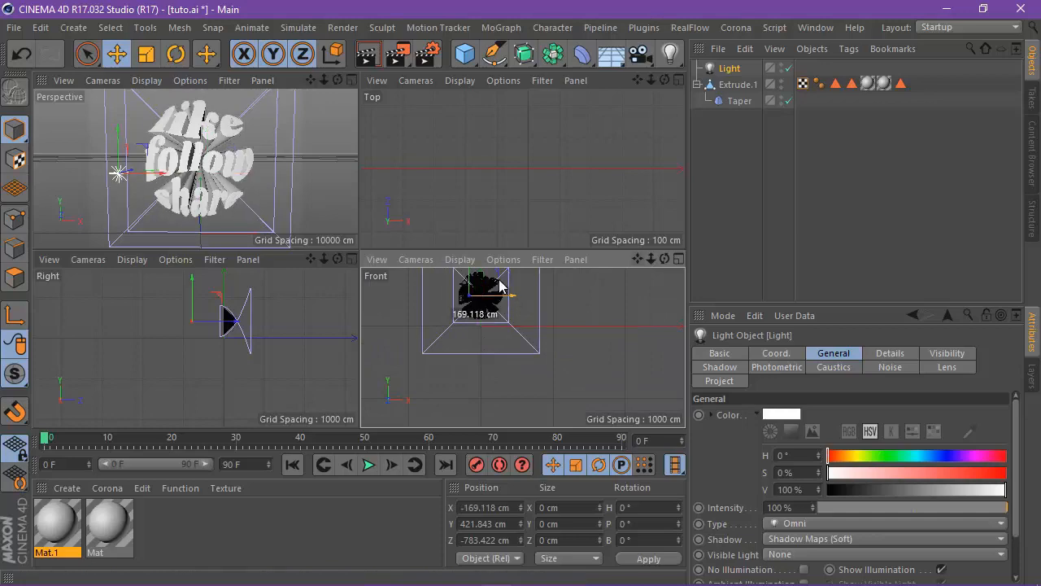
Render the full-size perspective view to check the light and shadows on the lettering.
{"action": "left_click", "coordinate": [352, 80]}
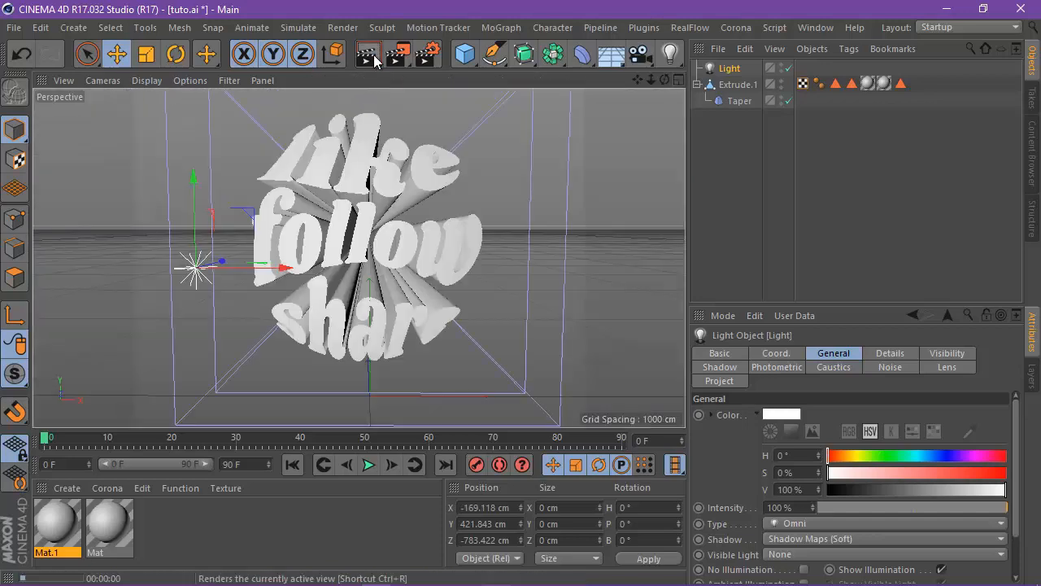
{"action": "left_click", "coordinate": [374, 61]}
{"action": "scroll", "coordinate": [391, 165], "scroll_direction": "up", "scroll_amount": 2}
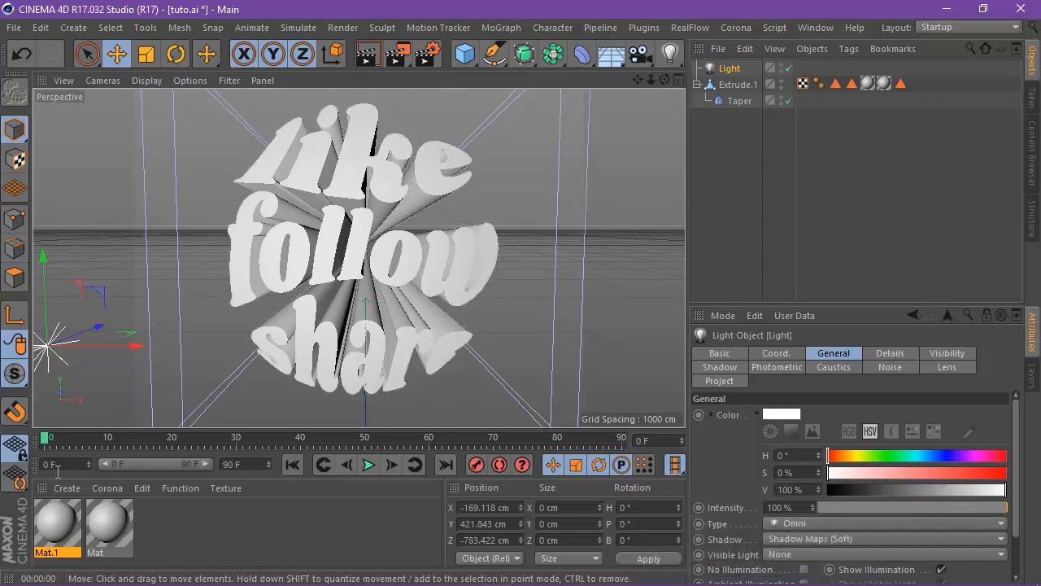
Set the colour of the front-face material Mat to pink with hue 320°, saturation 100% and value 100%.
{"action": "double_click", "coordinate": [72, 520]}
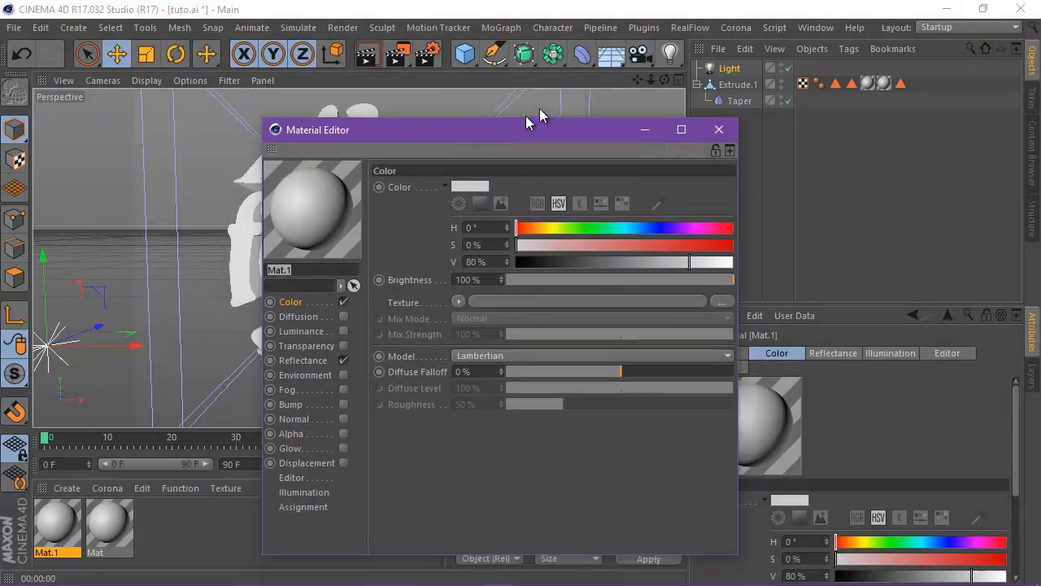
{"action": "left_click_drag", "start_coordinate": [530, 130], "coordinate": [594, 106]}
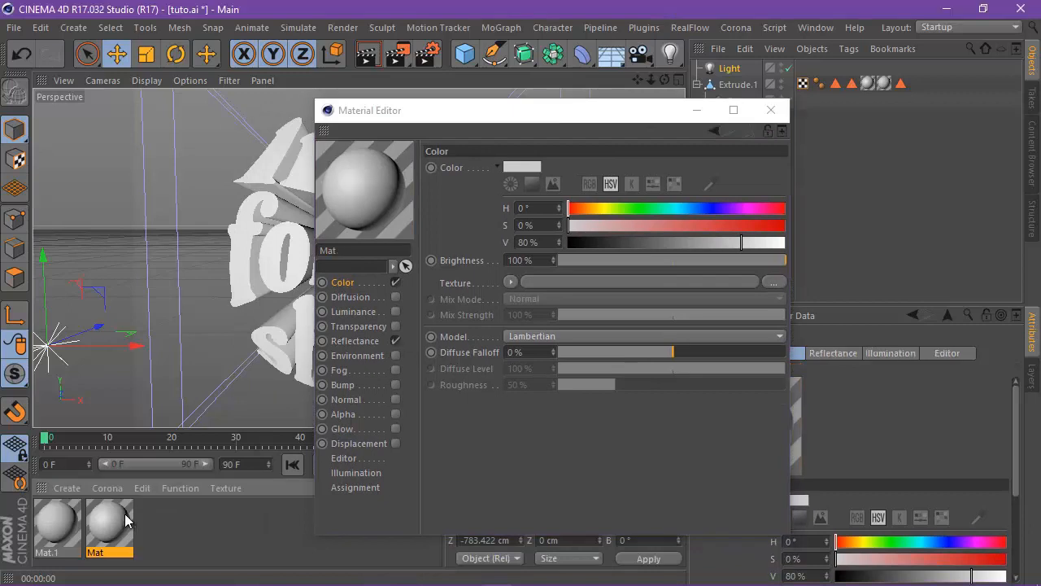
{"action": "left_click", "coordinate": [109, 526]}
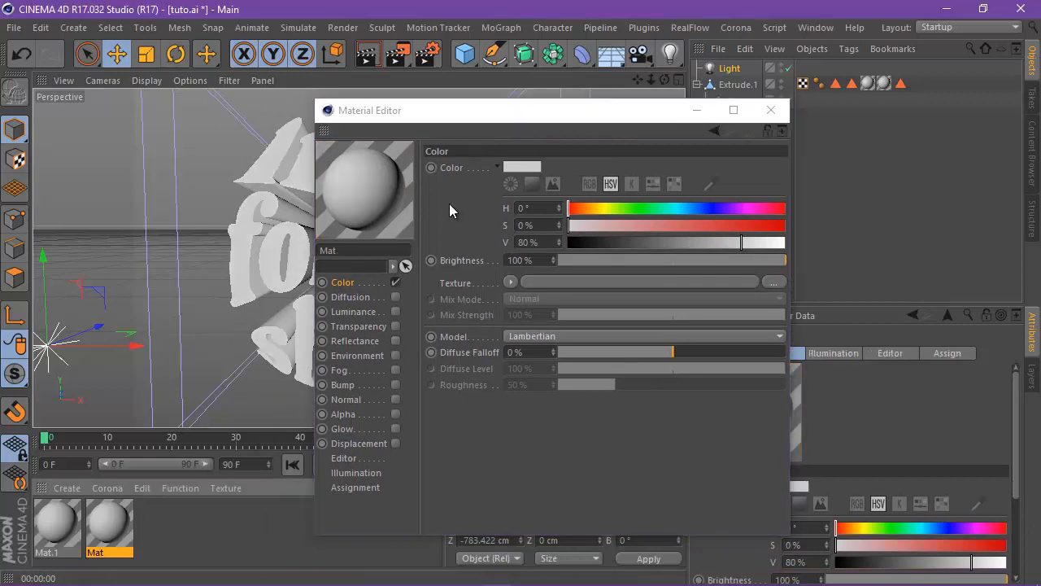
{"action": "left_click_drag", "start_coordinate": [497, 112], "coordinate": [557, 115]}
{"action": "left_click", "coordinate": [826, 210]}
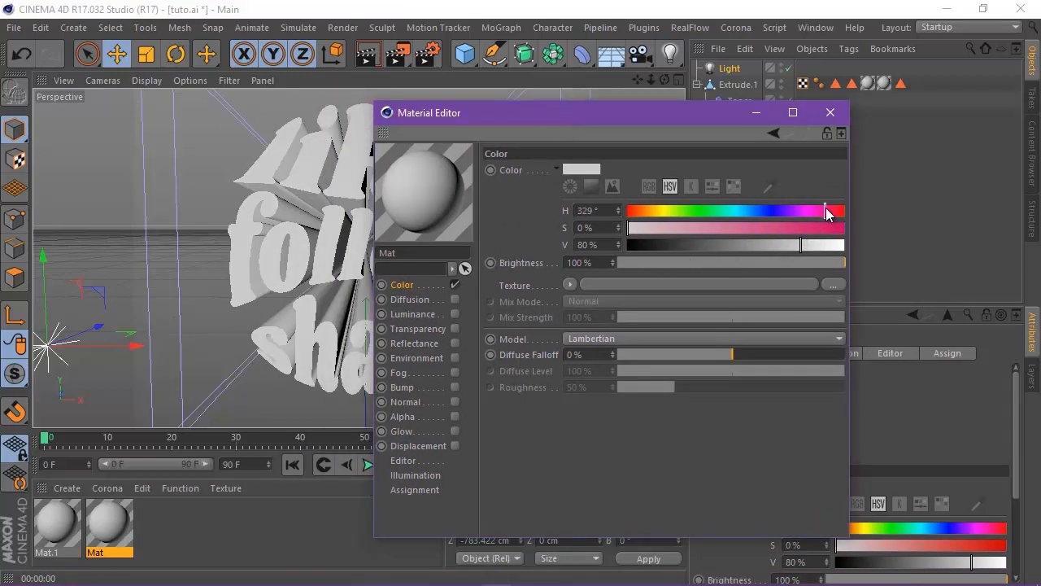
{"action": "left_click", "coordinate": [842, 227]}
{"action": "left_click", "coordinate": [843, 244]}
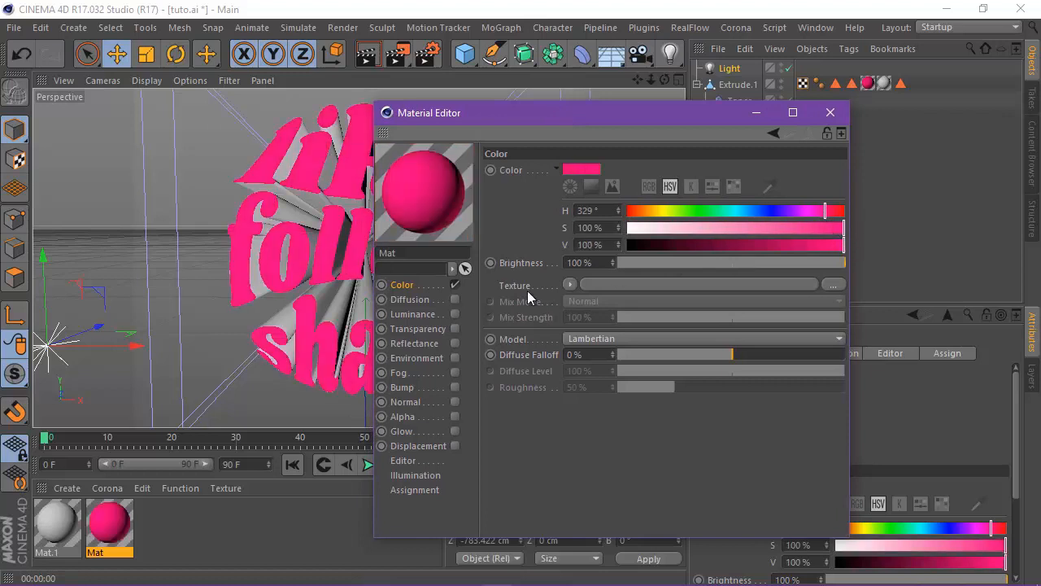
{"action": "left_click", "coordinate": [827, 210]}
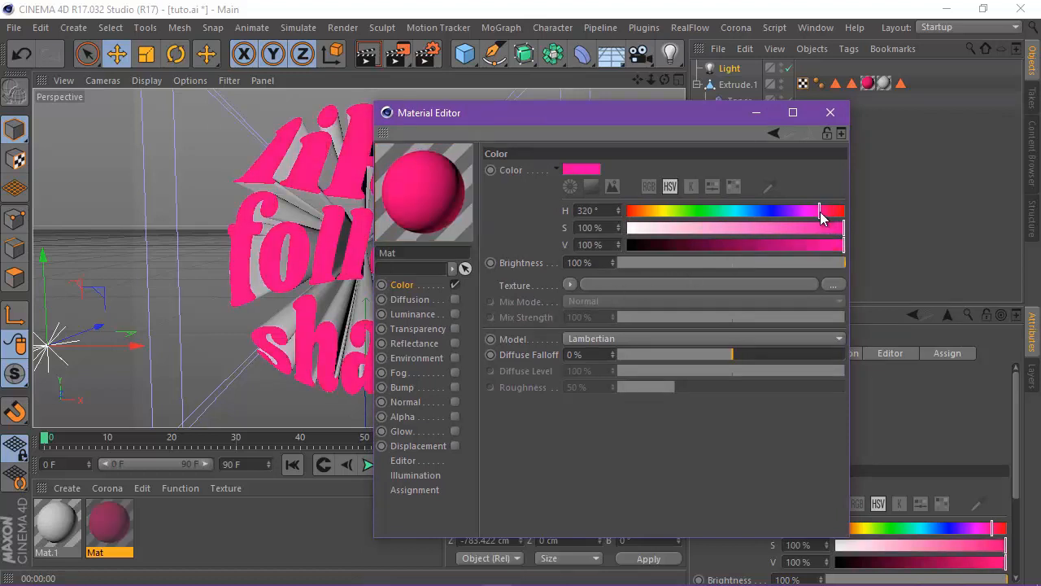
Shift the hue of the front-face material Mat to 340°.
{"action": "left_click", "coordinate": [832, 211]}
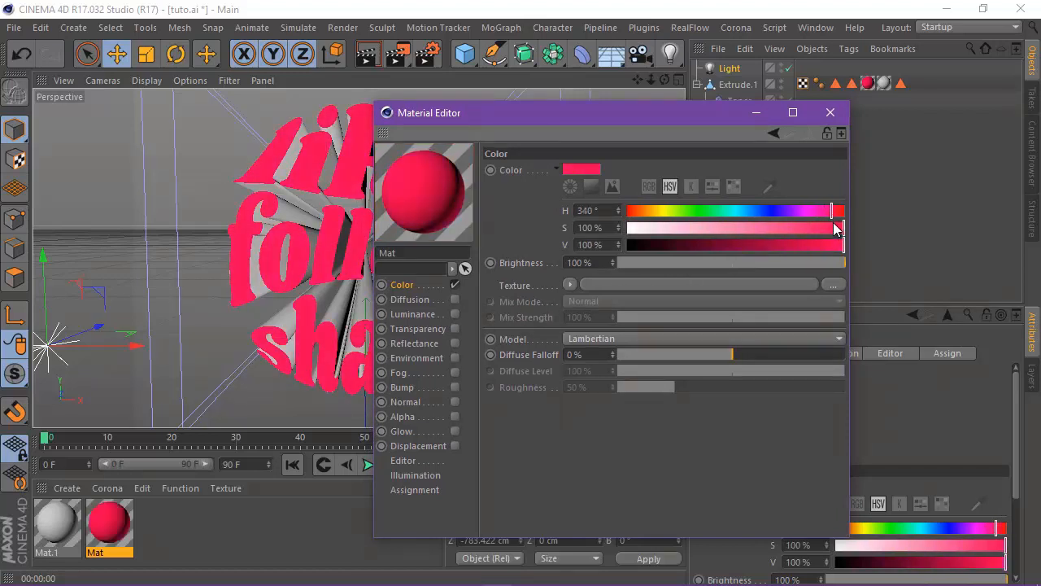
{"action": "left_click_drag", "start_coordinate": [549, 112], "coordinate": [608, 96]}
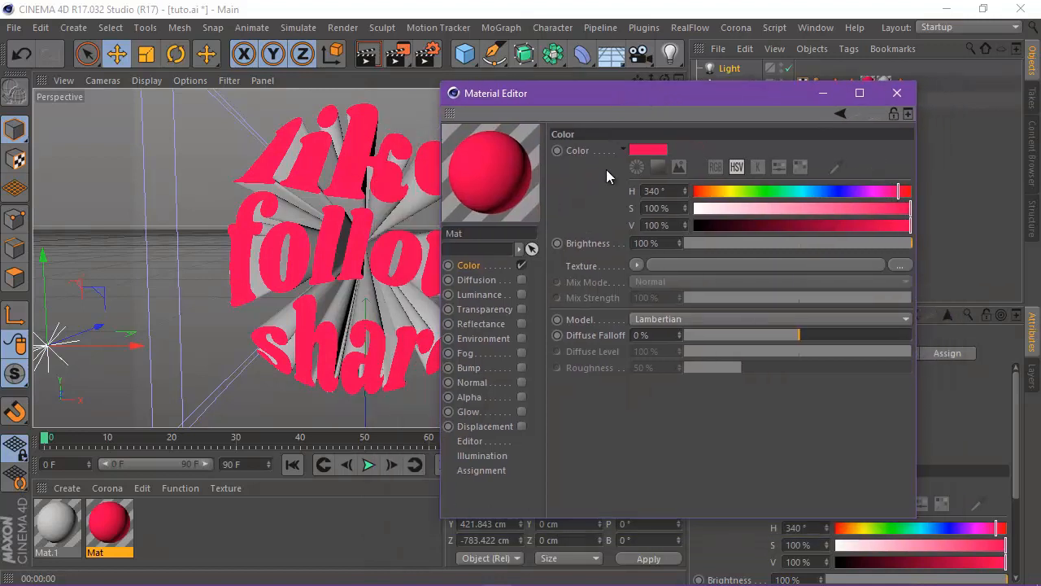
Add a Gradient texture to the colour channel of material Mat.1 and set its type to 2D - V.
{"action": "left_click", "coordinate": [57, 516]}
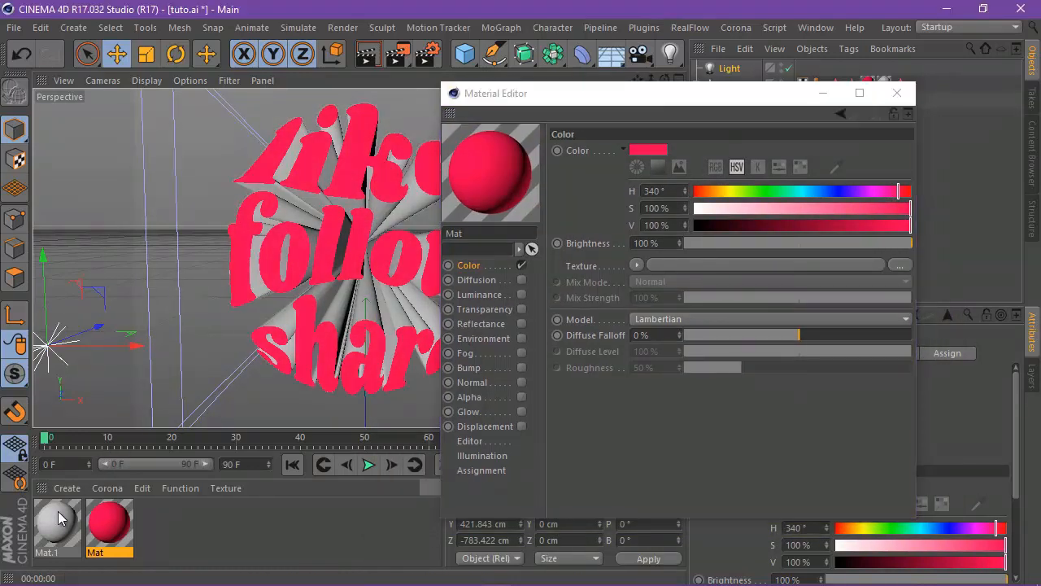
{"action": "left_click", "coordinate": [644, 265]}
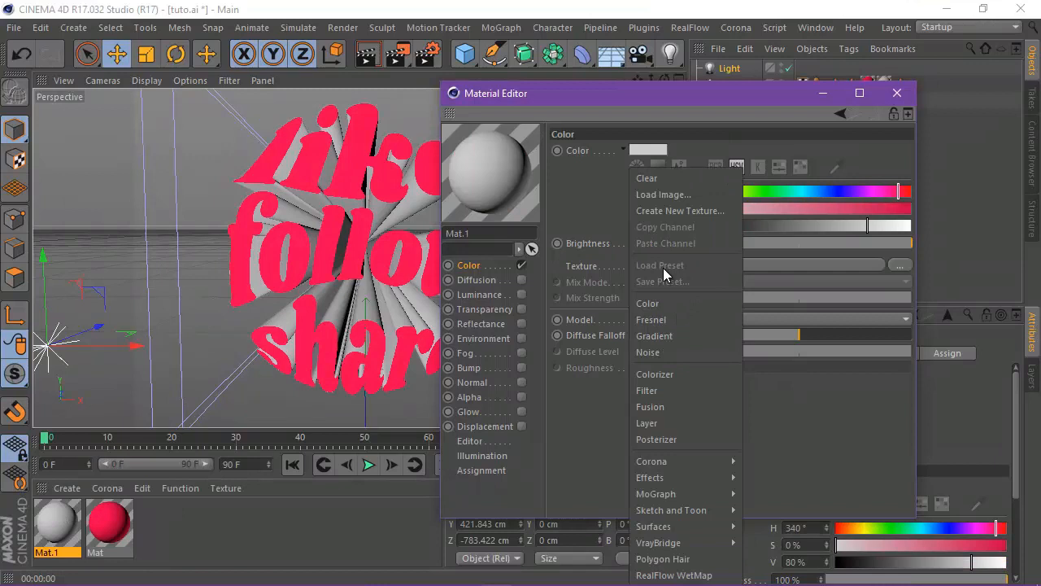
{"action": "left_click", "coordinate": [681, 331]}
{"action": "left_click", "coordinate": [740, 266]}
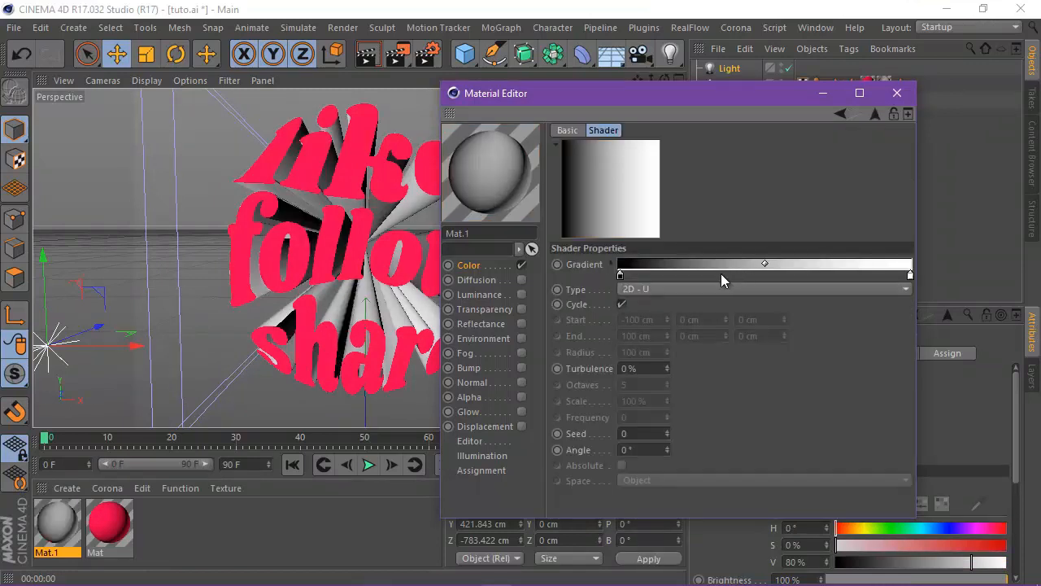
{"action": "left_click", "coordinate": [680, 289]}
{"action": "left_click", "coordinate": [708, 301]}
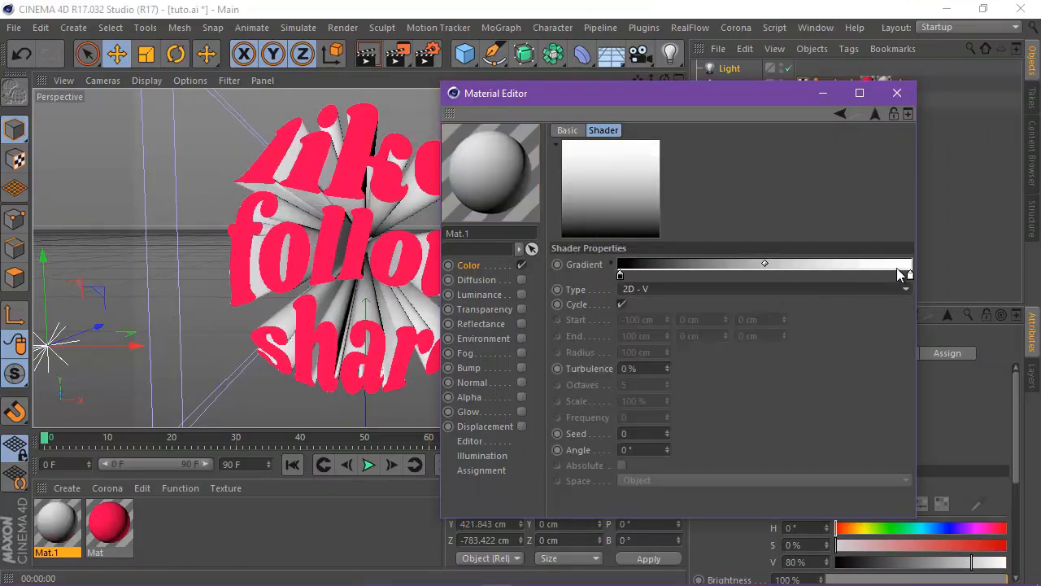
Recolour the gradient's white end with the pink sampled from the letter fronts and render the view to check it.
{"action": "double_click", "coordinate": [909, 276]}
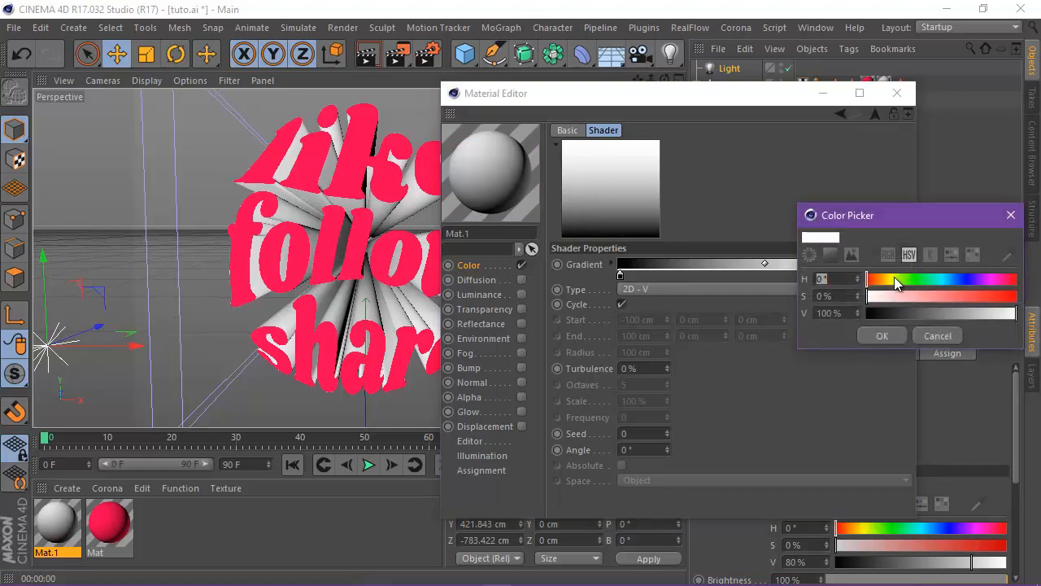
{"action": "left_click", "coordinate": [1008, 256]}
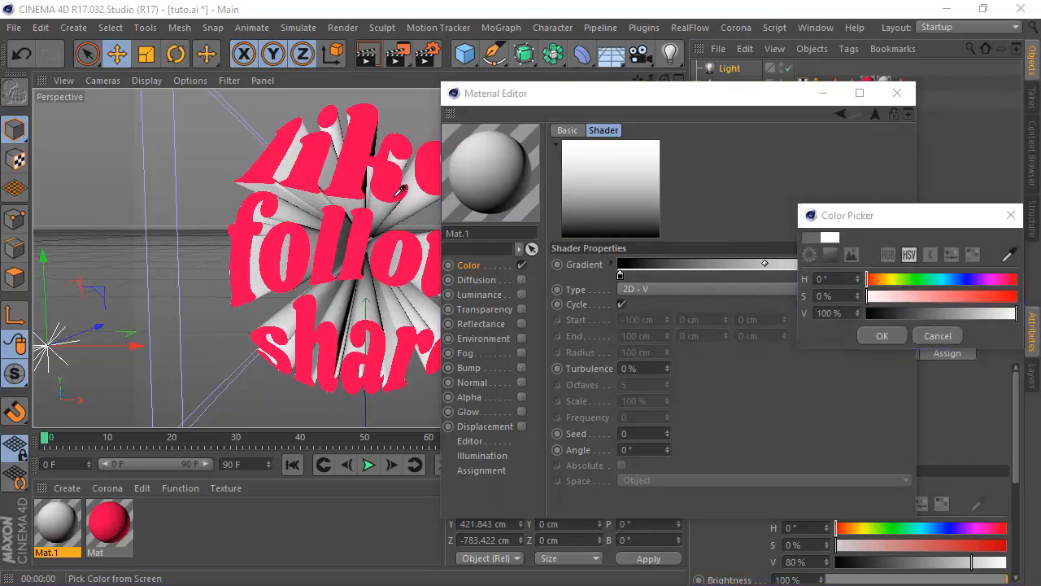
{"action": "left_click", "coordinate": [358, 172]}
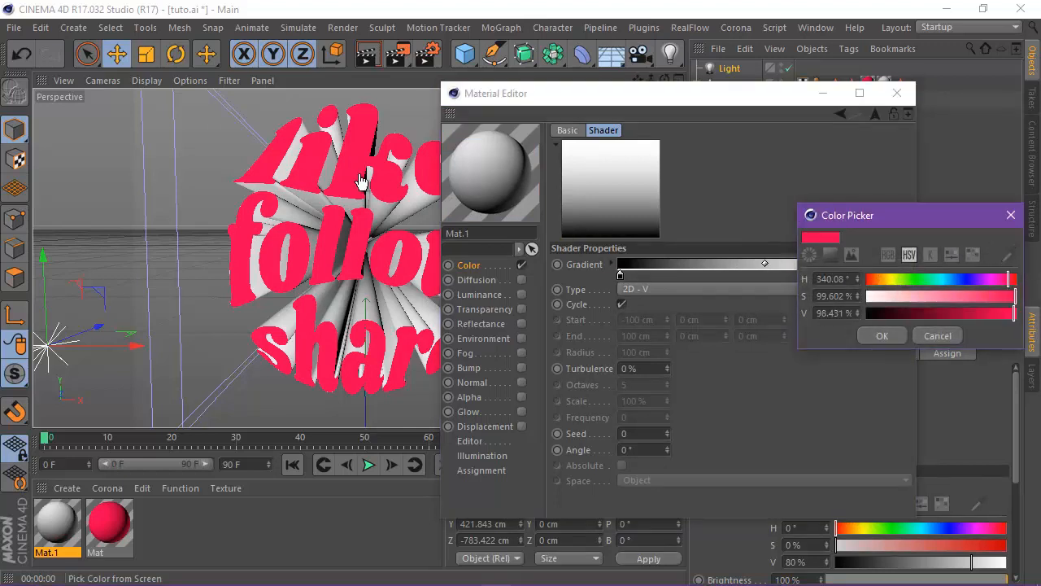
{"action": "left_click", "coordinate": [880, 335]}
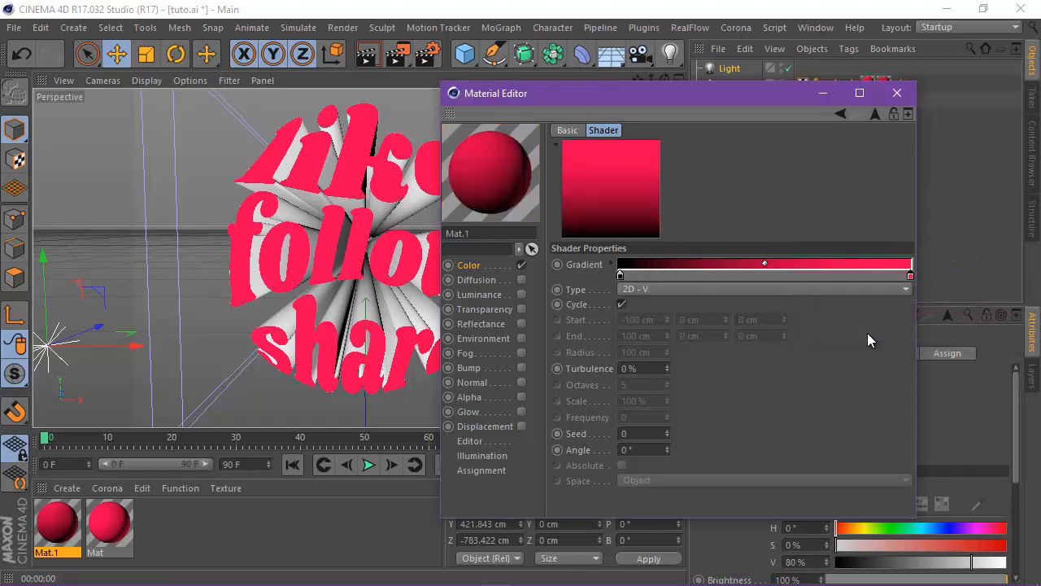
{"action": "left_click", "coordinate": [897, 93]}
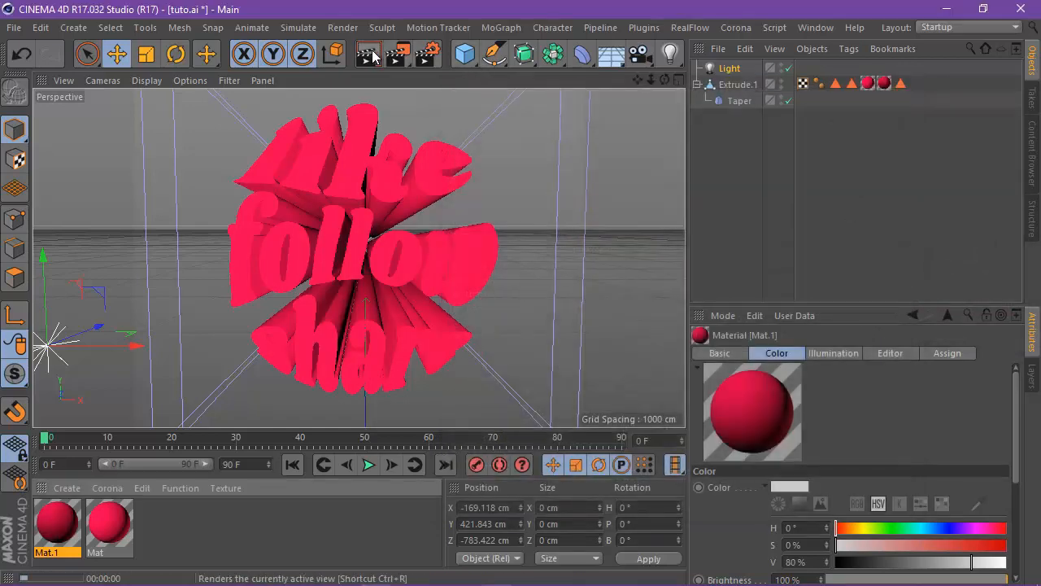
{"action": "left_click", "coordinate": [373, 55]}
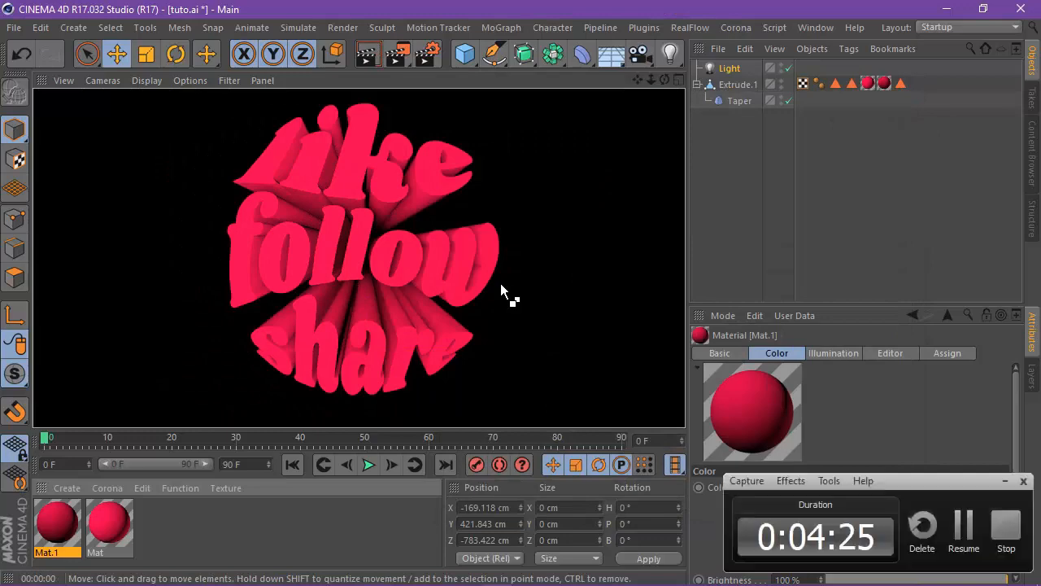
Set the black end of Mat.1's gradient to a very dark version of the sampled pink with value 8%.
{"action": "double_click", "coordinate": [67, 518]}
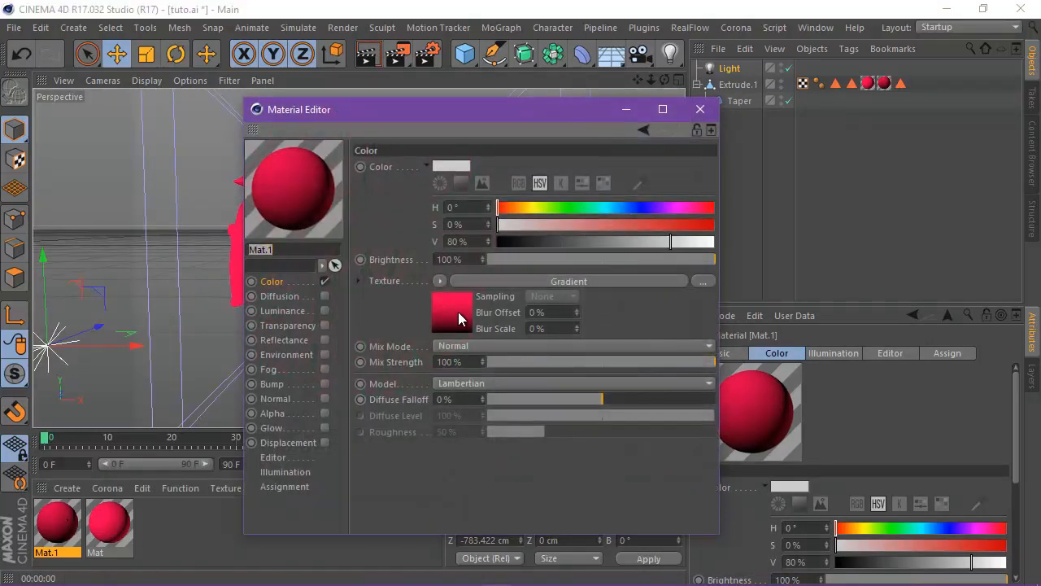
{"action": "left_click", "coordinate": [458, 311]}
{"action": "left_click_drag", "start_coordinate": [482, 127], "coordinate": [670, 86]}
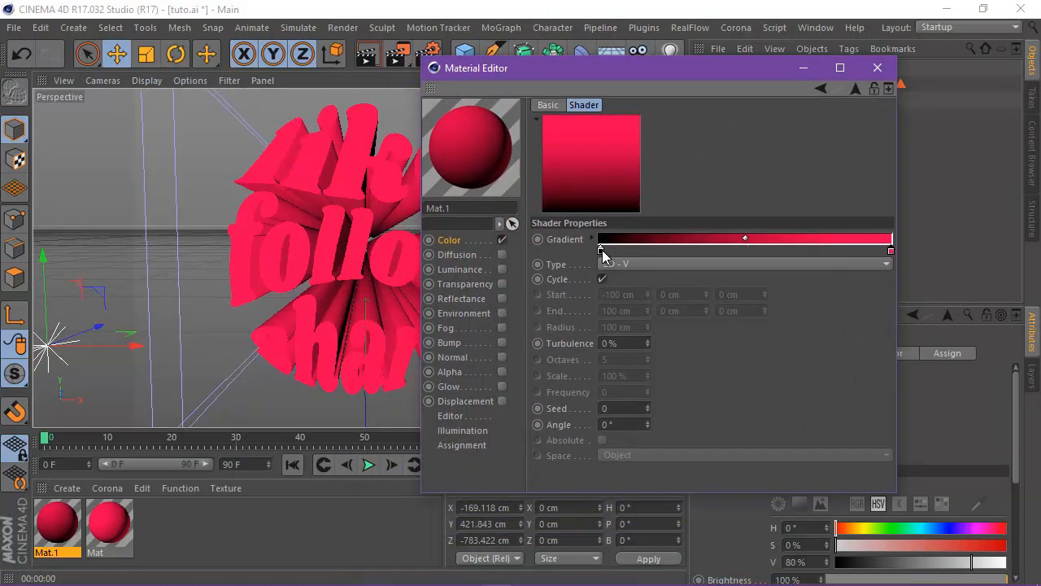
{"action": "double_click", "coordinate": [600, 250]}
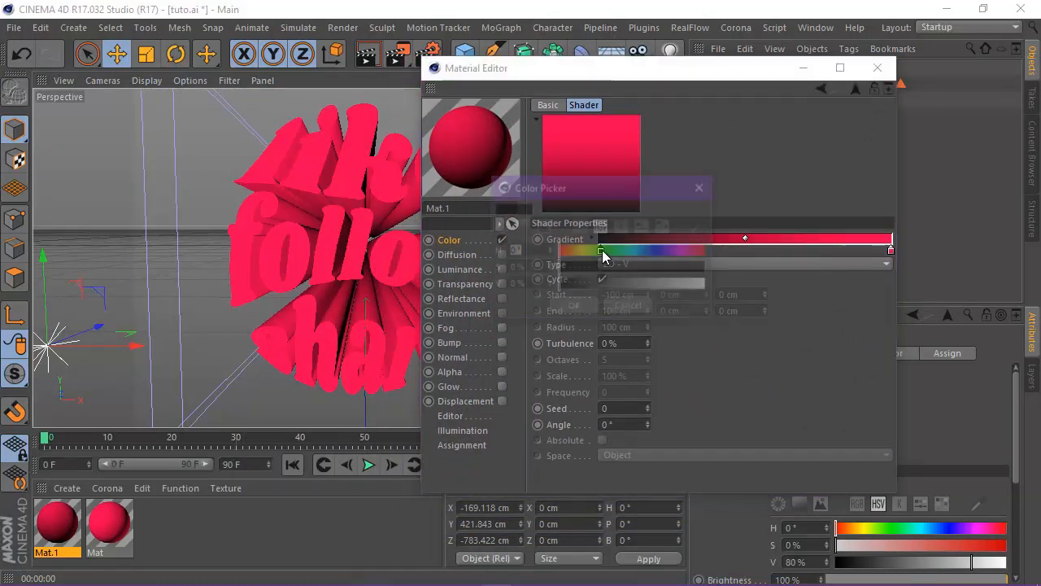
{"action": "left_click", "coordinate": [357, 154]}
{"action": "left_click_drag", "start_coordinate": [576, 287], "coordinate": [570, 286]}
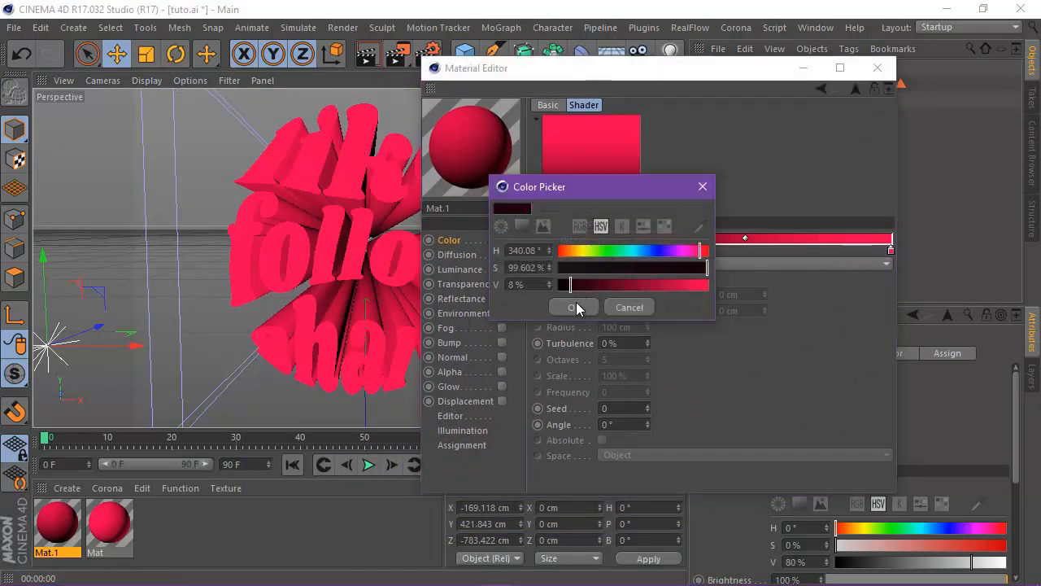
{"action": "left_click", "coordinate": [578, 306]}
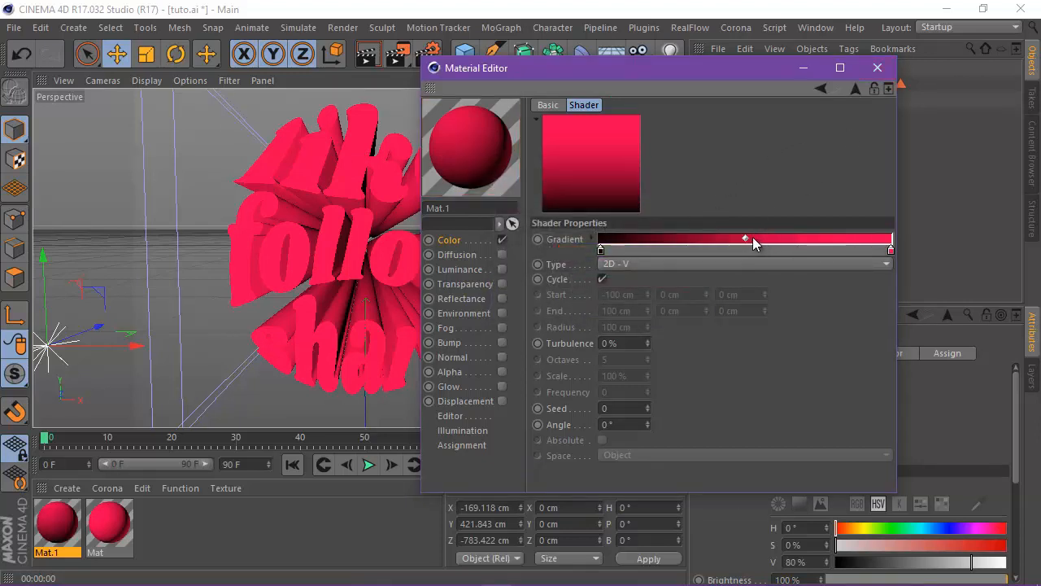
Shift the midpoint of Mat.1's gradient towards the pink end and render the slightly re-angled view.
{"action": "left_click_drag", "start_coordinate": [751, 238], "coordinate": [855, 238]}
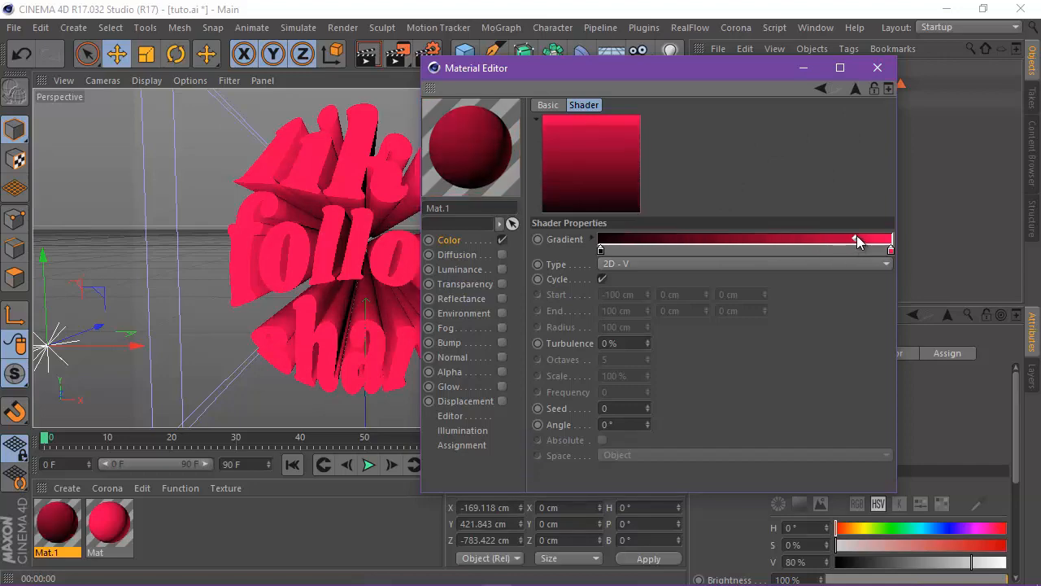
{"action": "left_click", "coordinate": [878, 68]}
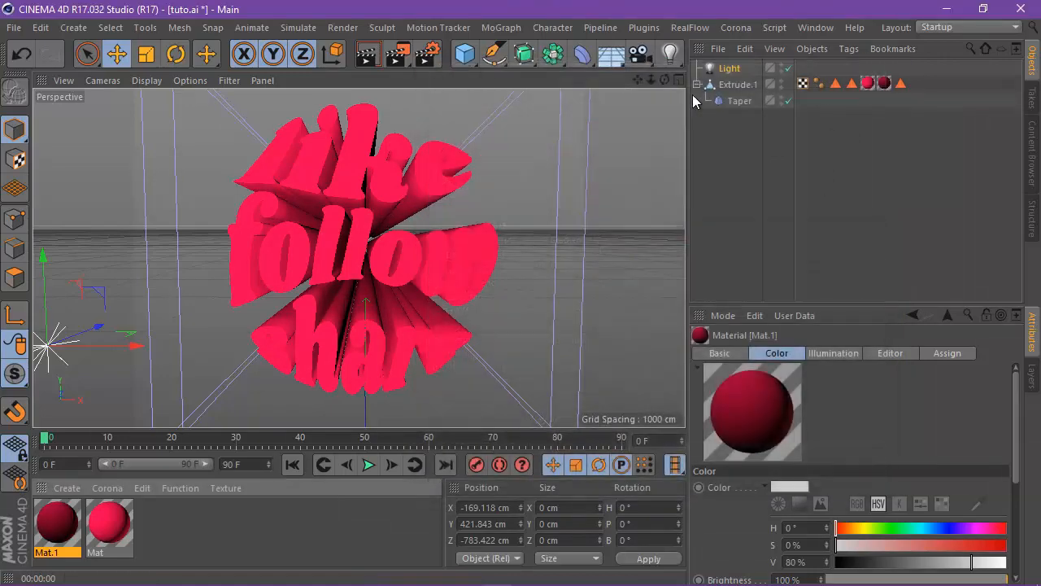
{"action": "left_click_drag", "start_coordinate": [663, 80], "coordinate": [521, 294]}
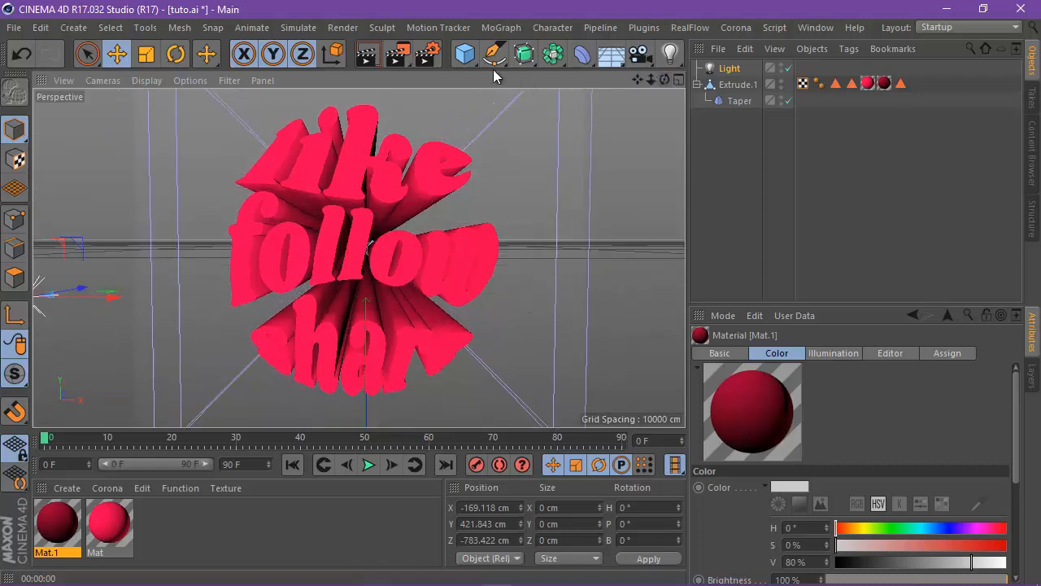
{"action": "left_click", "coordinate": [363, 61]}
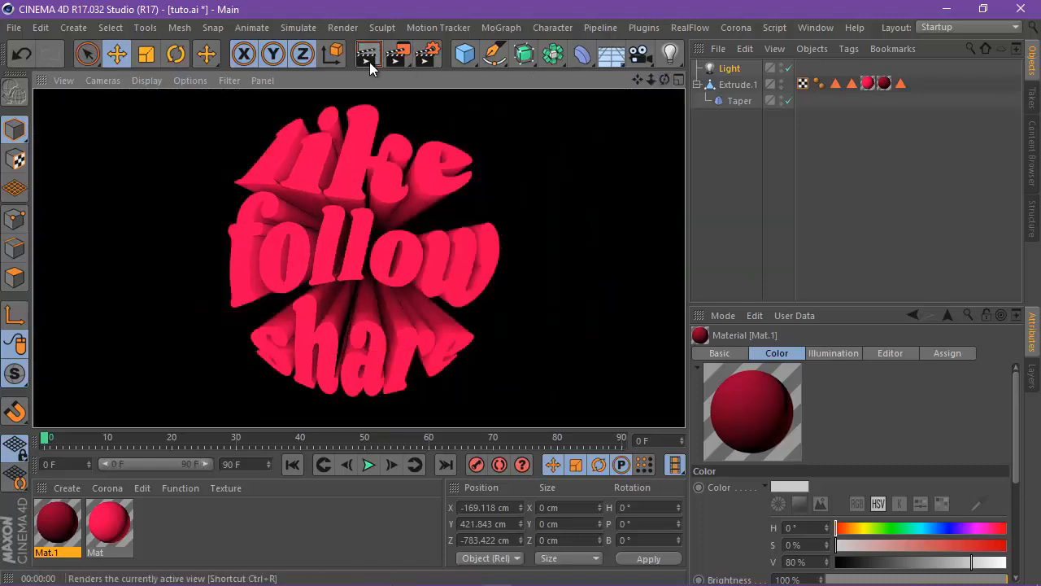
Add a second light with Ambient Illumination enabled and render the view to check its effect.
{"action": "left_click", "coordinate": [671, 54]}
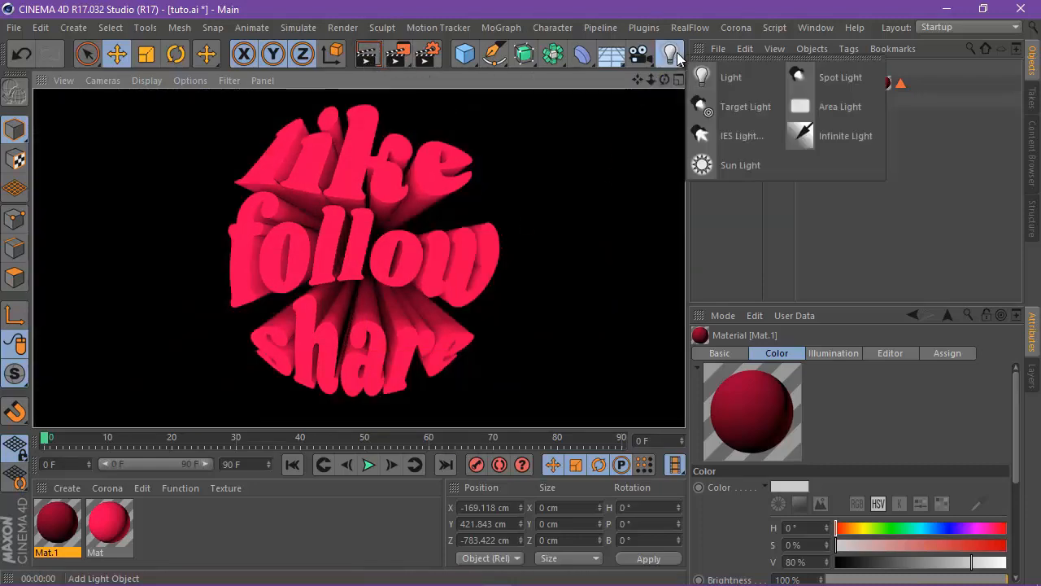
{"action": "left_click", "coordinate": [743, 79]}
{"action": "left_click_drag", "start_coordinate": [897, 302], "coordinate": [894, 201]}
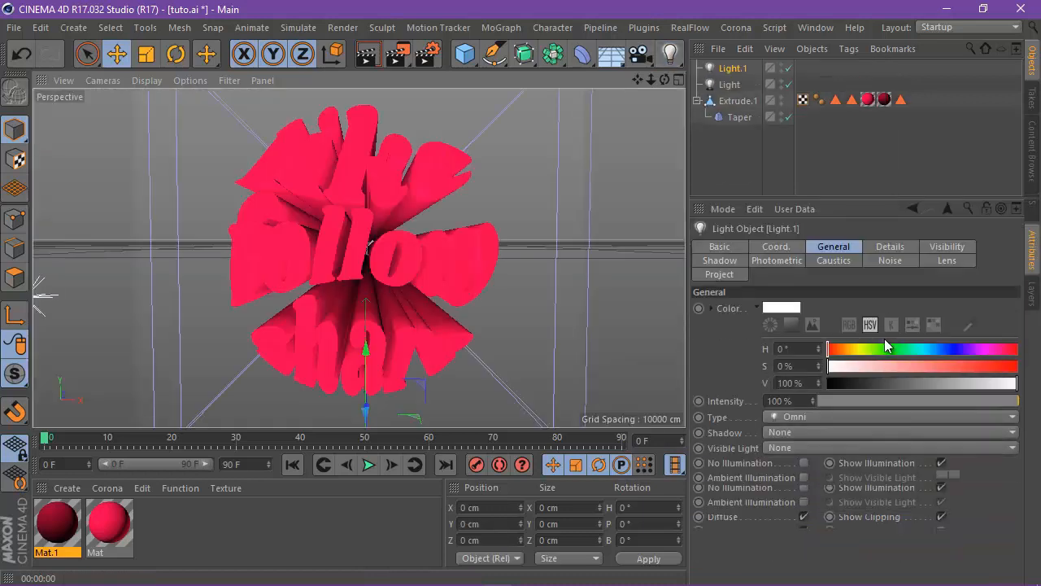
{"action": "left_click", "coordinate": [805, 478]}
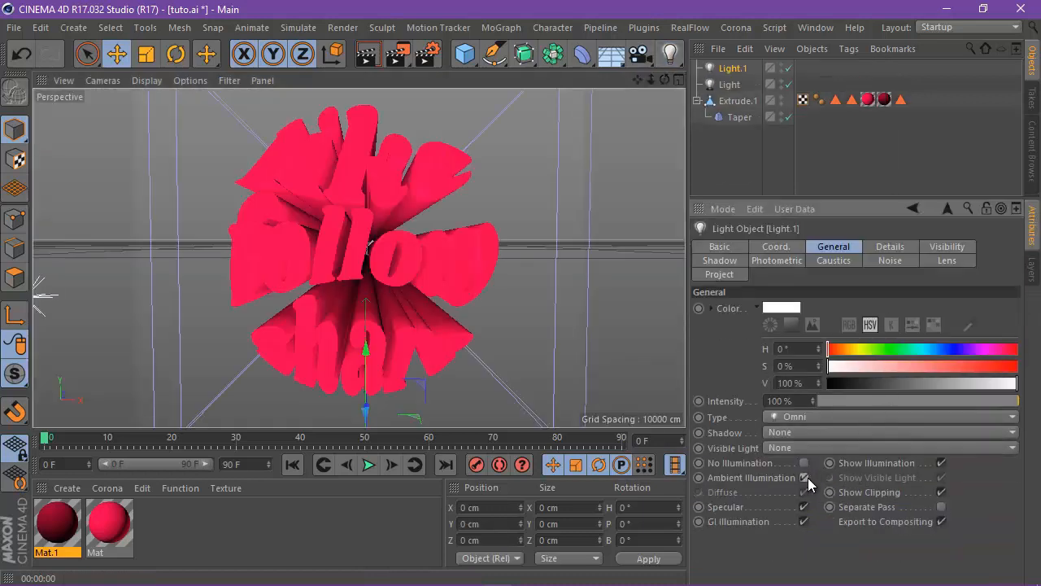
{"action": "left_click", "coordinate": [365, 54]}
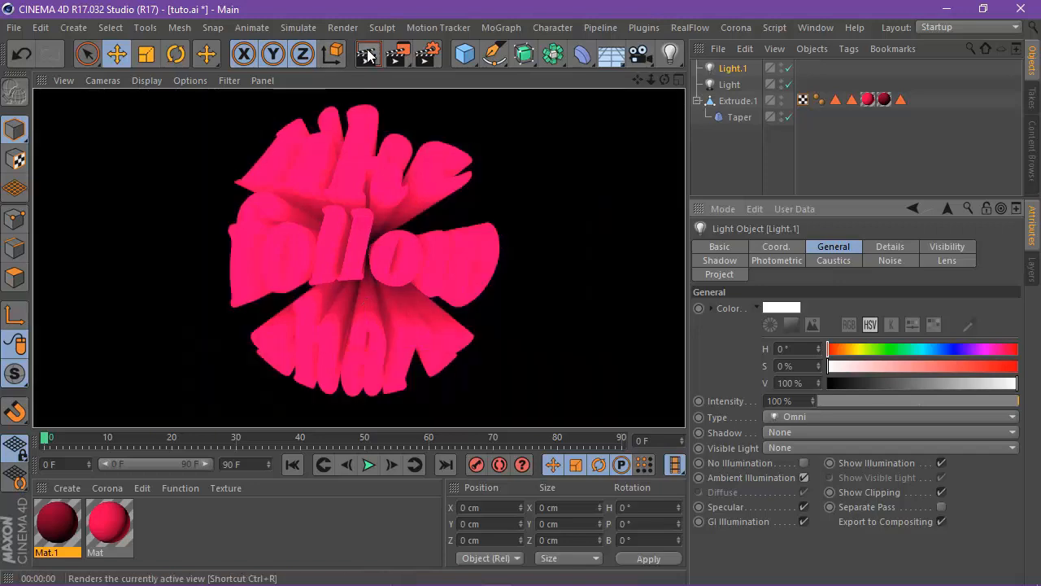
Move the midpoint of Mat.1's gradient all the way to the pink end to darken the letter sides.
{"action": "double_click", "coordinate": [75, 511]}
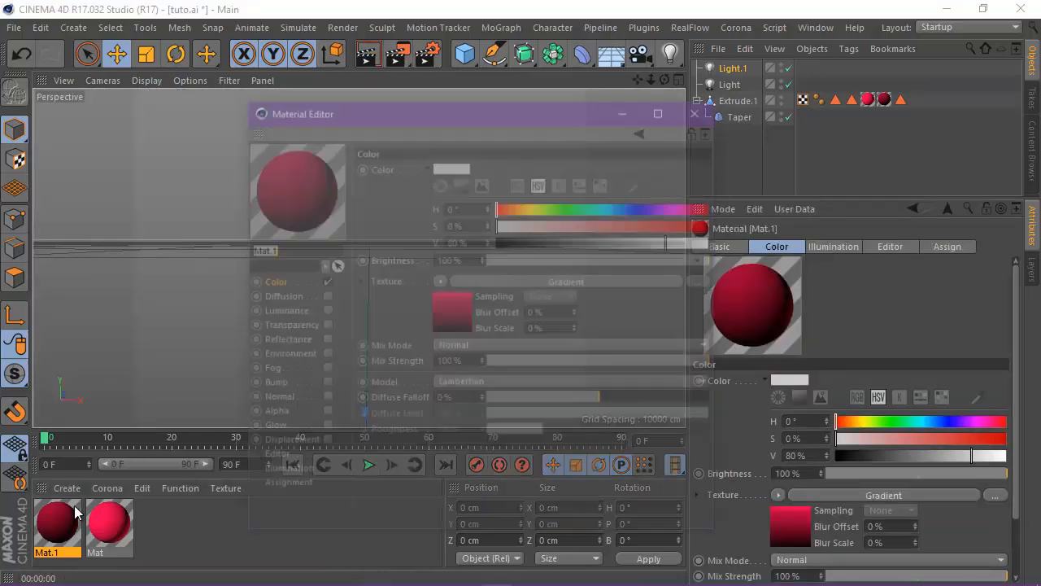
{"action": "left_click", "coordinate": [448, 330]}
{"action": "left_click_drag", "start_coordinate": [678, 280], "coordinate": [728, 278]}
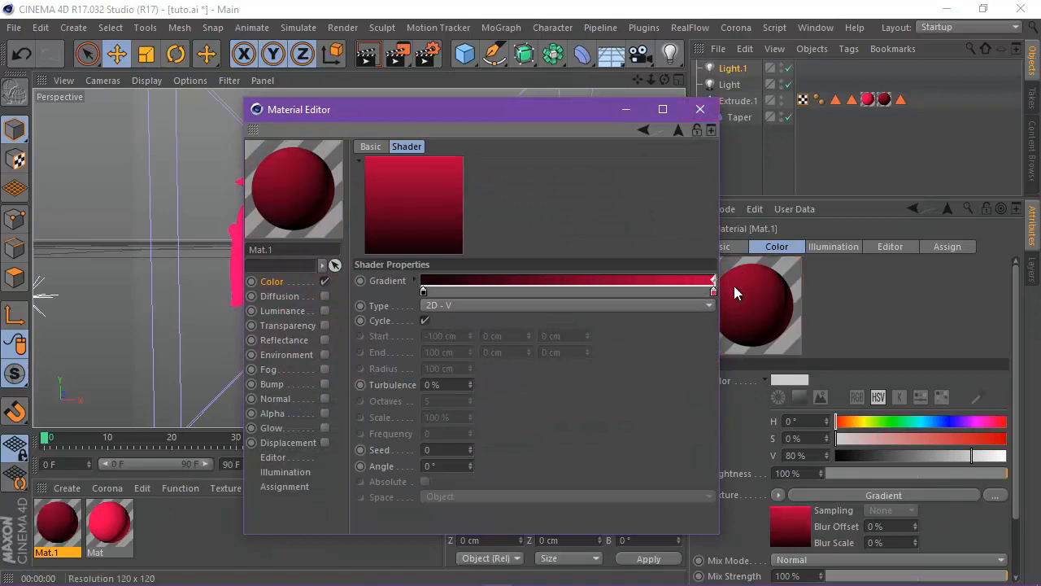
{"action": "left_click", "coordinate": [717, 293]}
{"action": "left_click", "coordinate": [699, 109]}
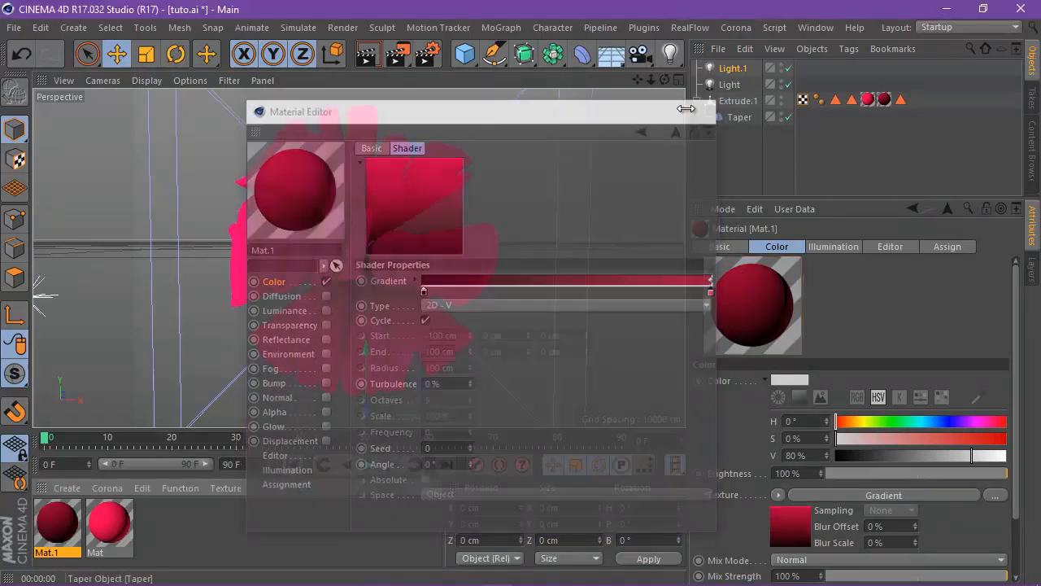
Lower the colour value of Light.1 to 85% and render the view.
{"action": "left_click", "coordinate": [747, 70]}
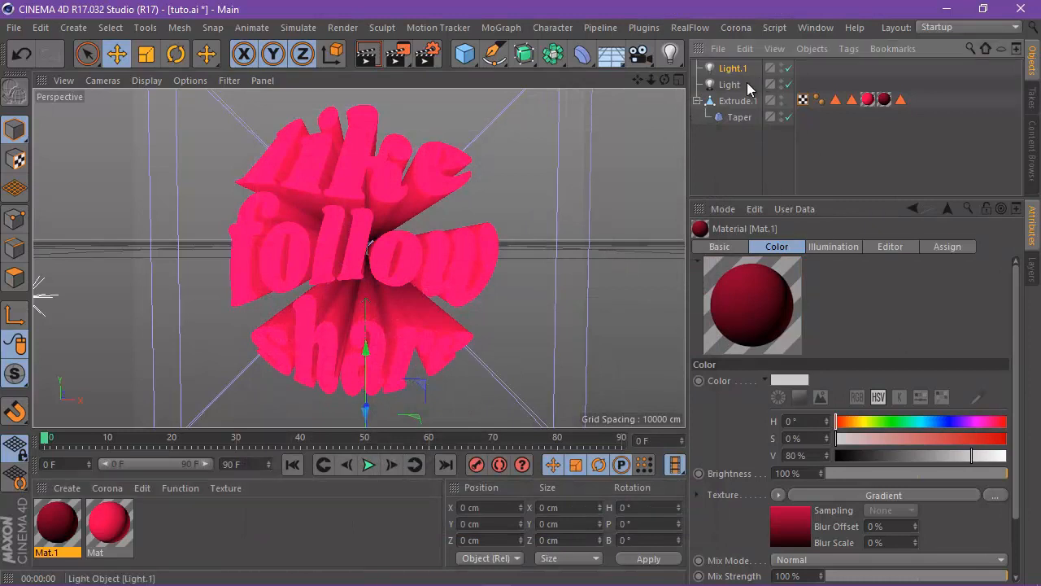
{"action": "left_click_drag", "start_coordinate": [991, 385], "coordinate": [989, 384]}
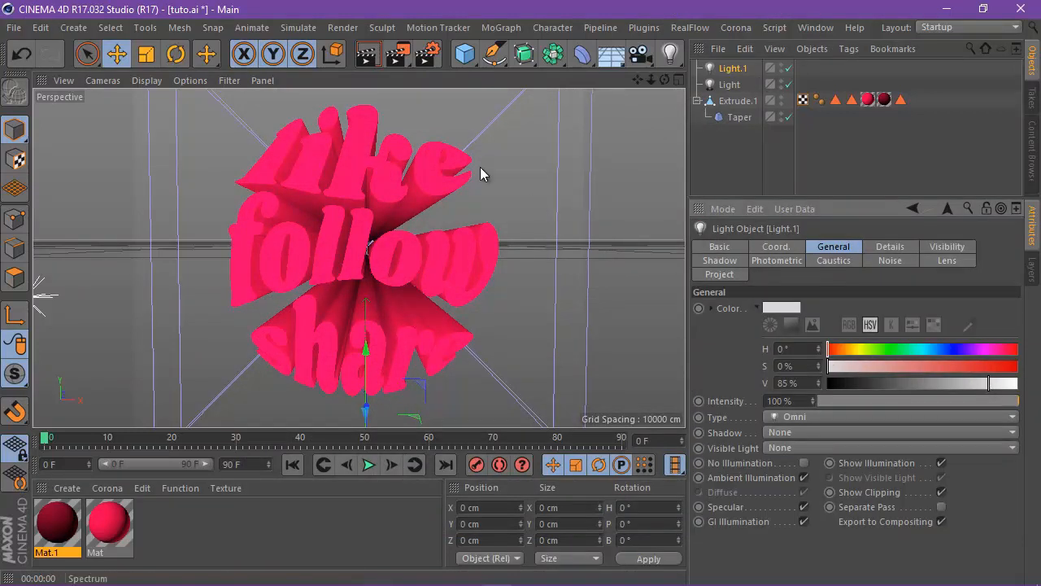
{"action": "left_click", "coordinate": [363, 60]}
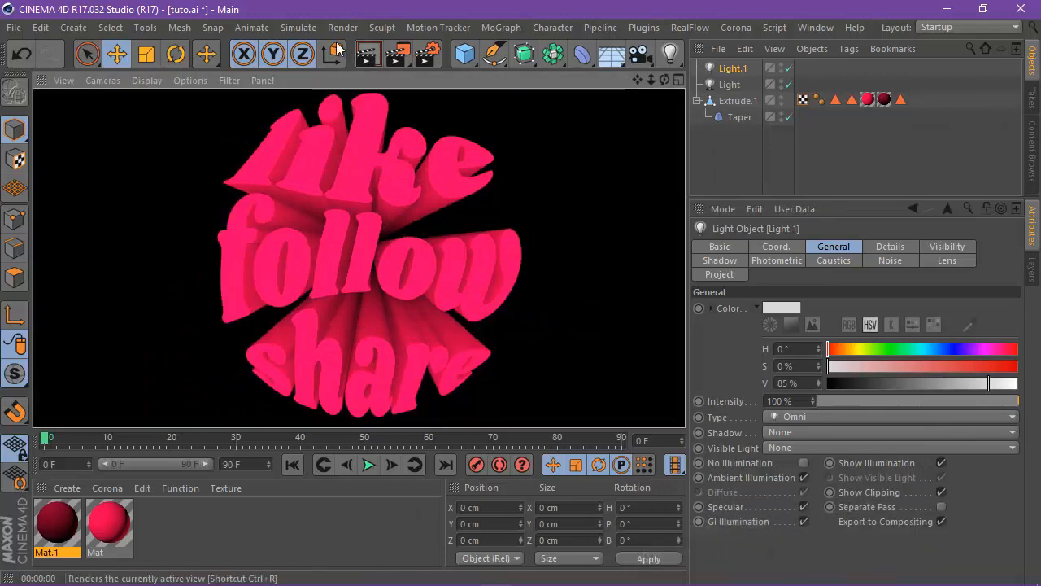
Set the render output to the HDV/HDTV 720 25 film/video preset.
{"action": "left_click", "coordinate": [426, 54]}
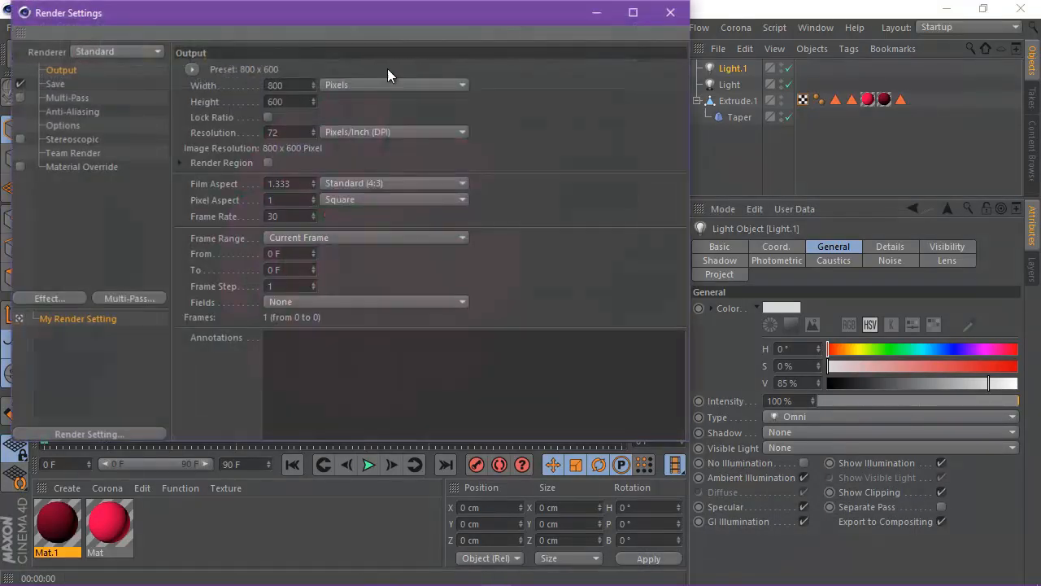
{"action": "left_click", "coordinate": [191, 69]}
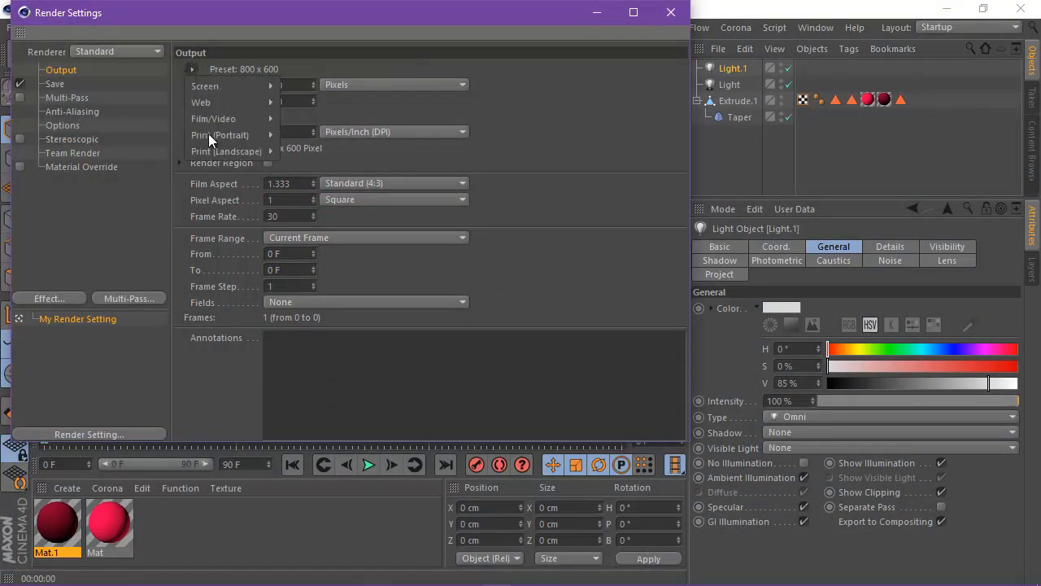
{"action": "mouse_move", "coordinate": [227, 119]}
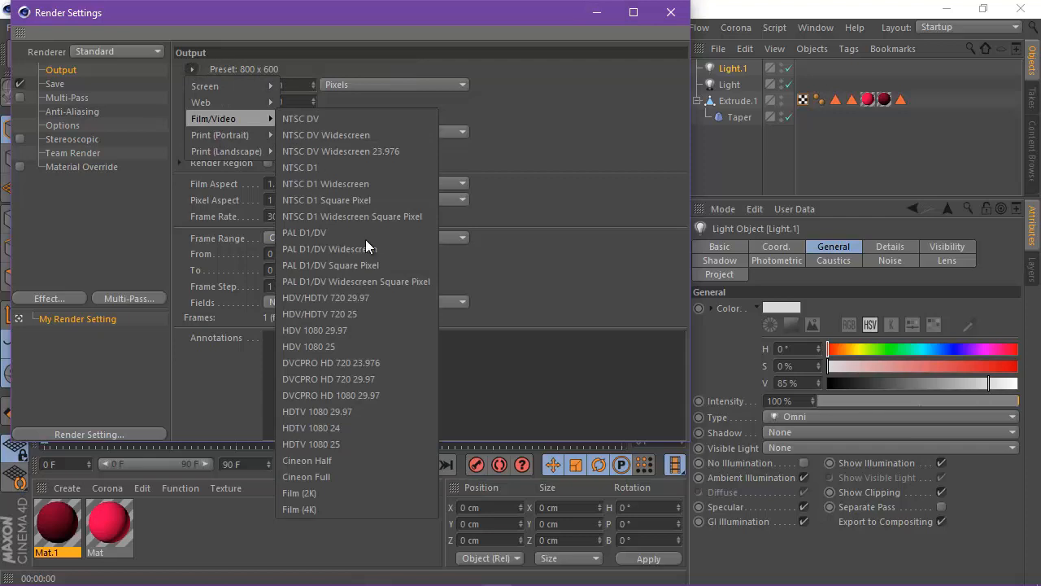
{"action": "left_click", "coordinate": [379, 315]}
{"action": "left_click", "coordinate": [55, 85]}
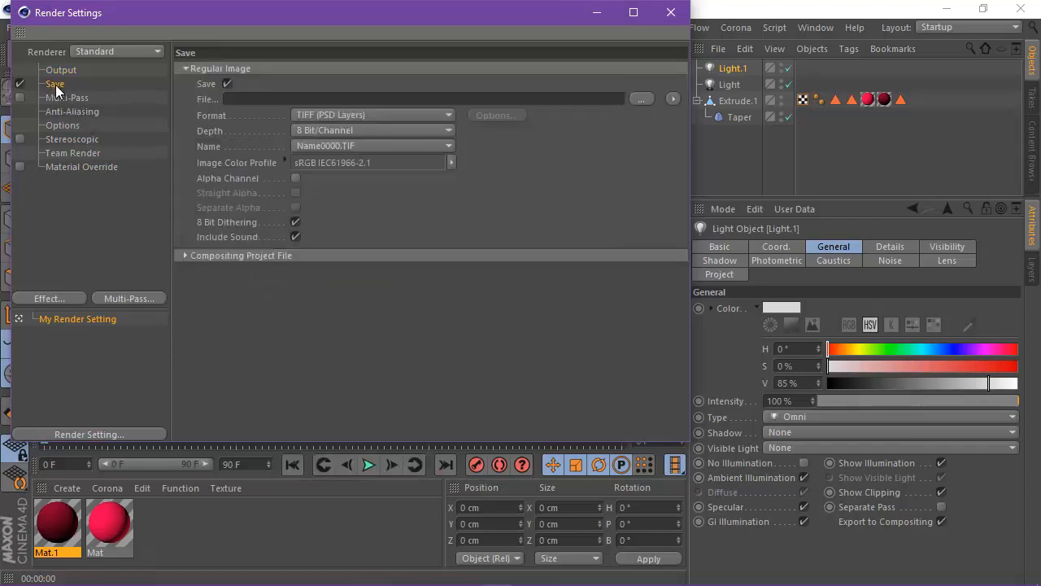
{"action": "left_click", "coordinate": [300, 115]}
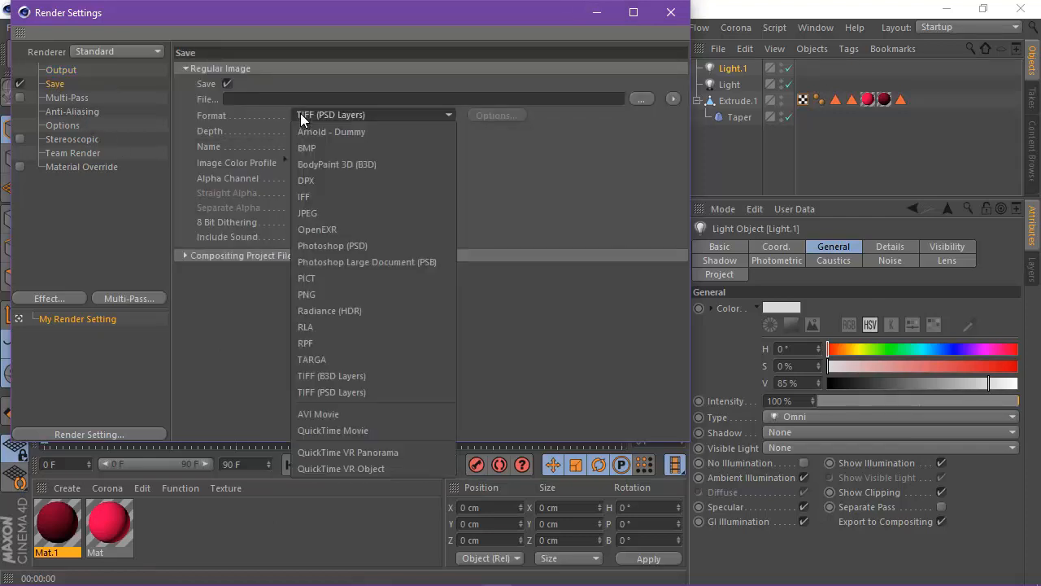
{"action": "left_click", "coordinate": [289, 254]}
Set the render anti-aliasing to Best with a minimum level of 4x4 and a maximum level of 8x8.
{"action": "left_click", "coordinate": [80, 112]}
{"action": "left_click", "coordinate": [353, 70]}
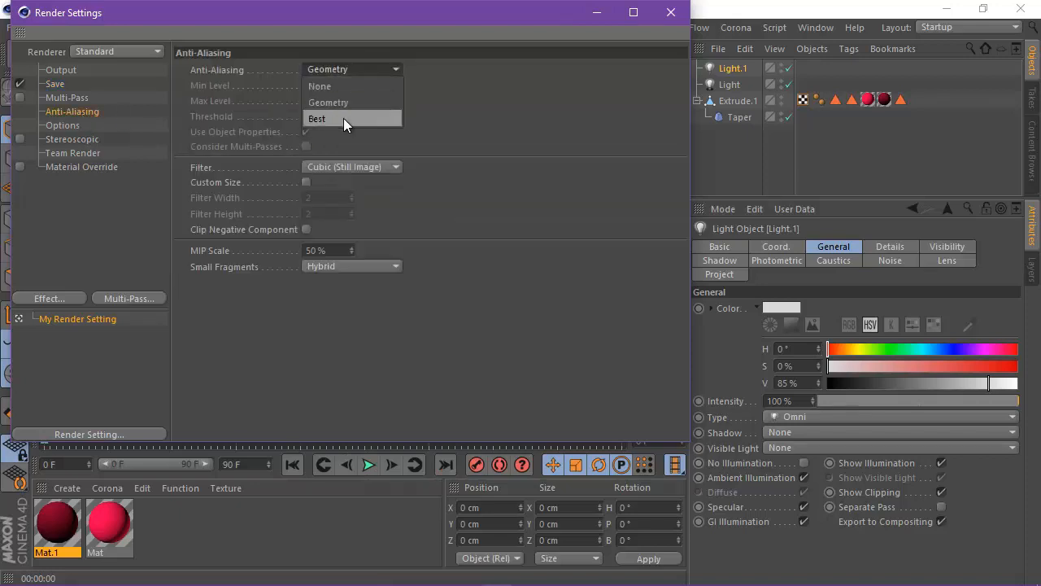
{"action": "left_click", "coordinate": [343, 120]}
{"action": "left_click", "coordinate": [367, 84]}
{"action": "left_click", "coordinate": [347, 135]}
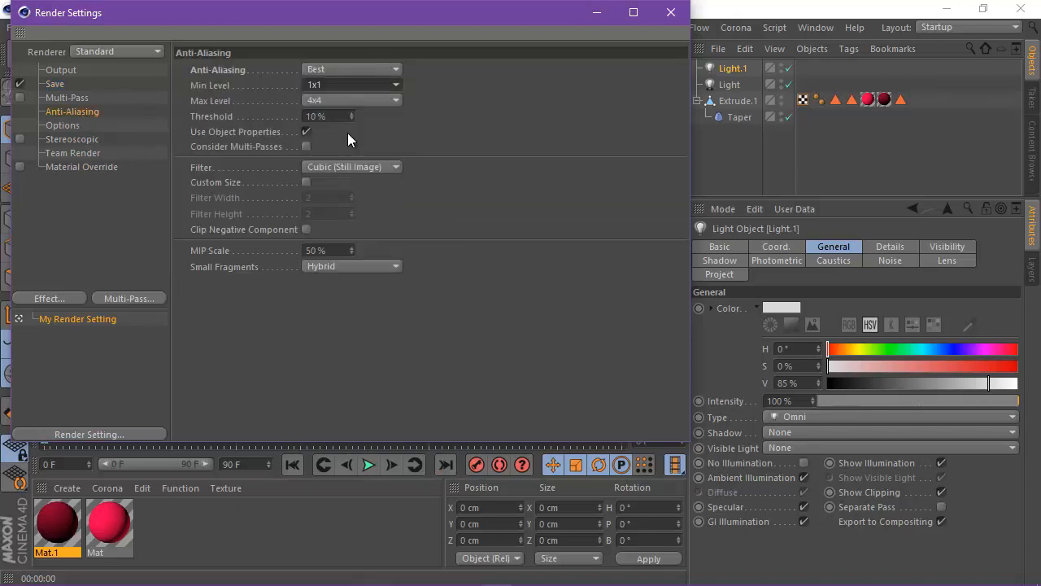
{"action": "left_click", "coordinate": [353, 103]}
{"action": "left_click", "coordinate": [333, 166]}
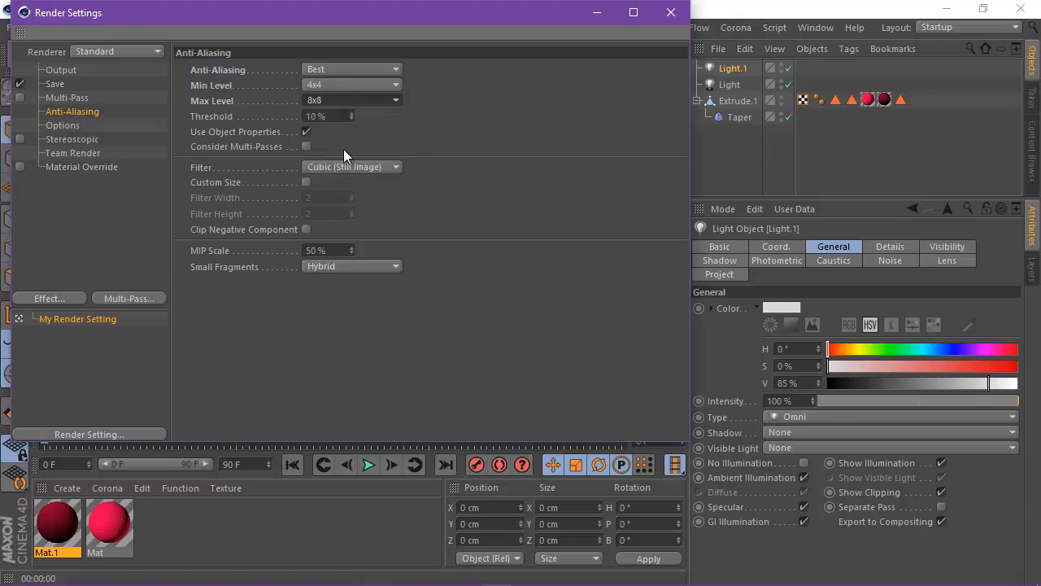
{"action": "left_click", "coordinate": [671, 12]}
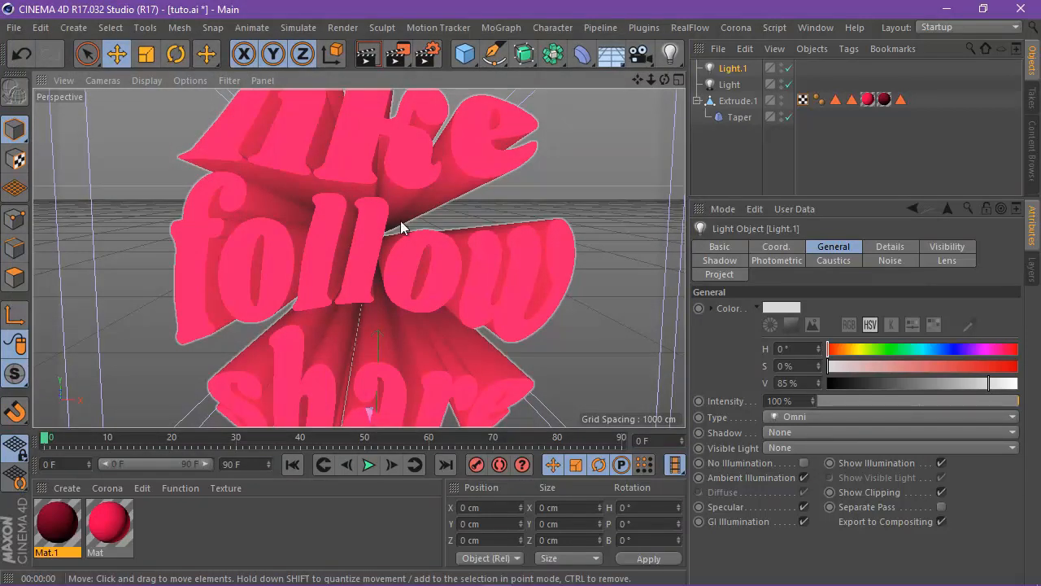
Frame the whole "like follow share" lettering in the perspective view at a slight angle and test-render the view.
{"action": "left_click_drag", "start_coordinate": [654, 80], "coordinate": [522, 296]}
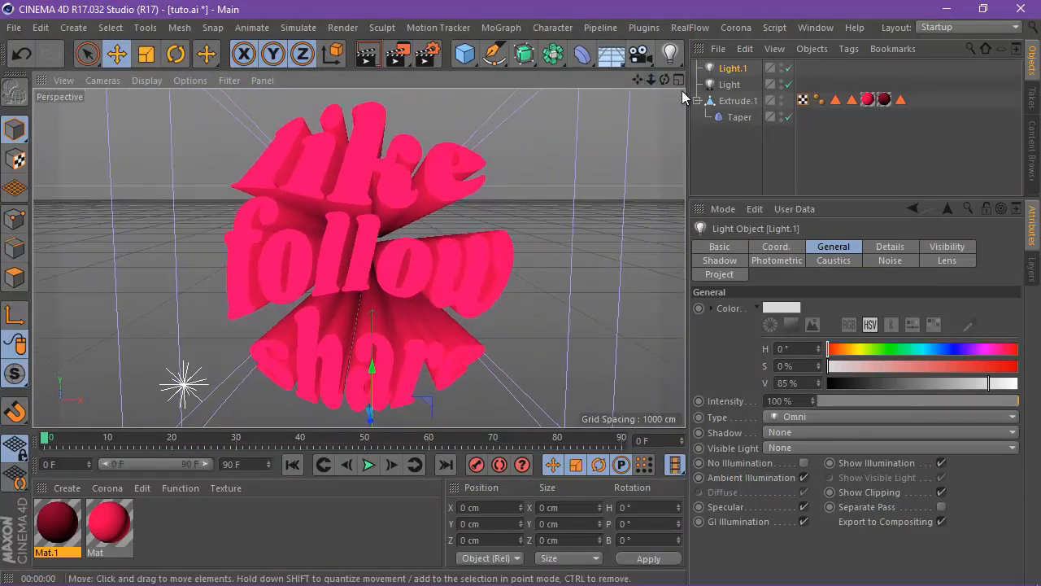
{"action": "left_click_drag", "start_coordinate": [674, 92], "coordinate": [618, 82]}
{"action": "left_click_drag", "start_coordinate": [517, 294], "coordinate": [521, 294]}
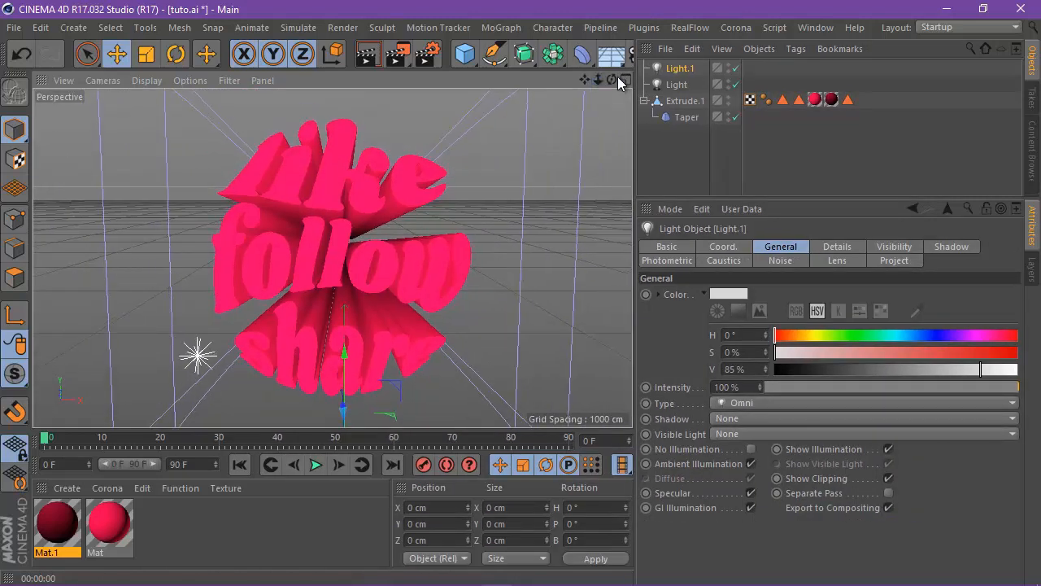
{"action": "left_click_drag", "start_coordinate": [614, 79], "coordinate": [521, 294]}
{"action": "left_click_drag", "start_coordinate": [614, 78], "coordinate": [521, 293]}
{"action": "left_click_drag", "start_coordinate": [598, 78], "coordinate": [522, 293]}
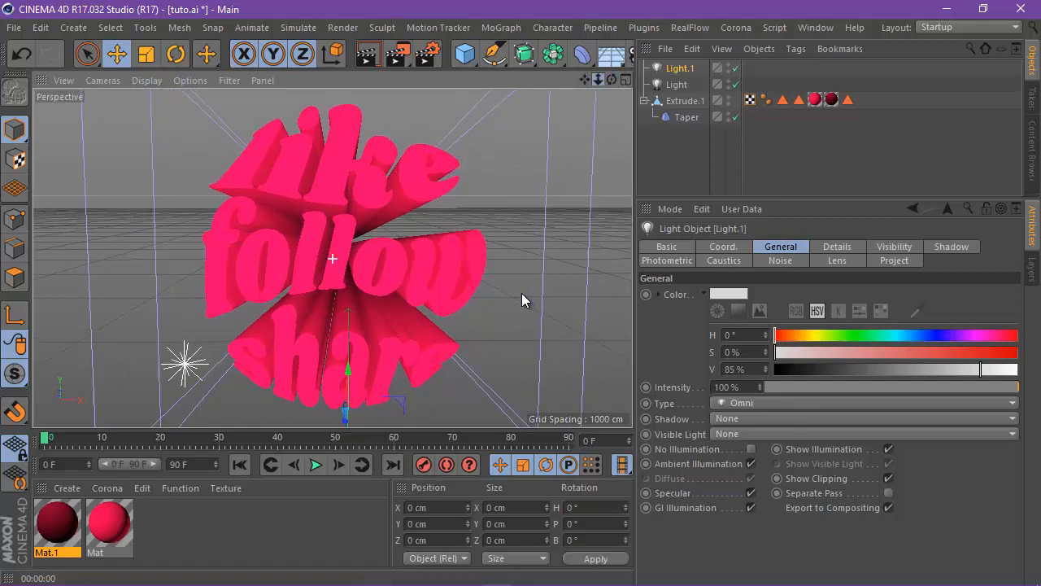
{"action": "left_click", "coordinate": [379, 64]}
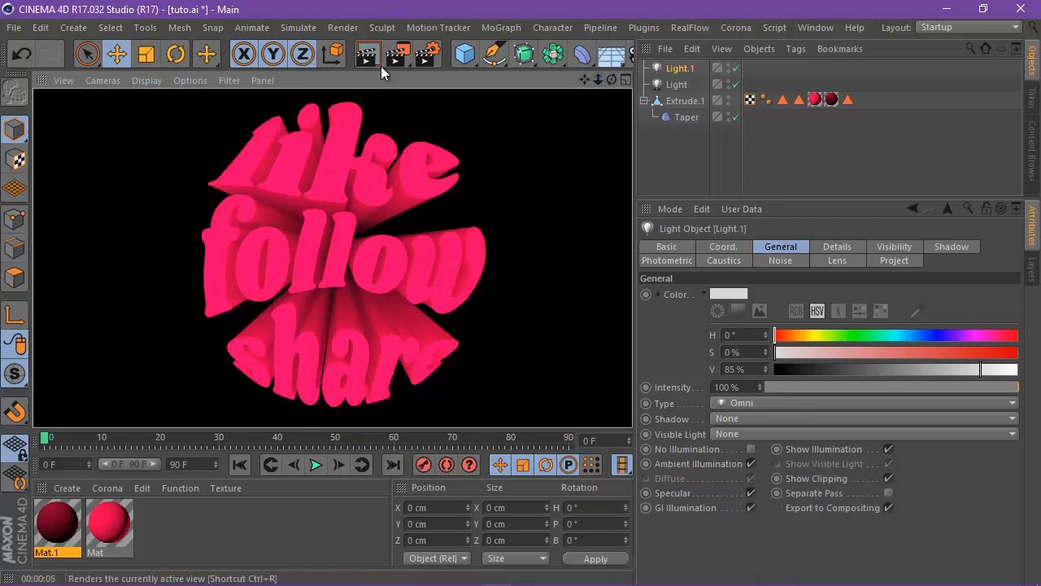
{"action": "left_click_drag", "start_coordinate": [612, 79], "coordinate": [520, 300]}
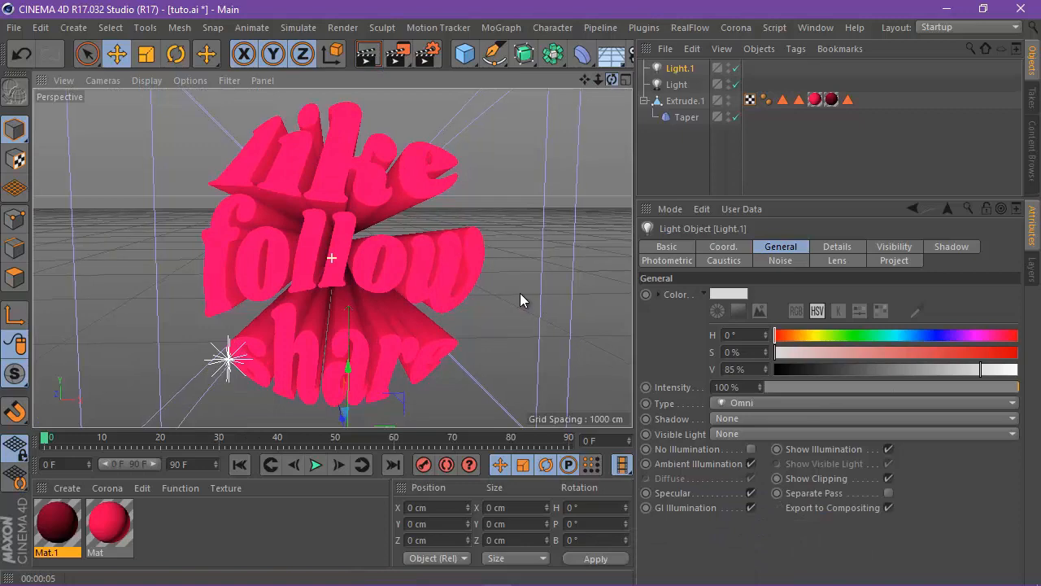
Set the rendered image to save on the Desktop as 3d3 in PNG format.
{"action": "left_click", "coordinate": [425, 57]}
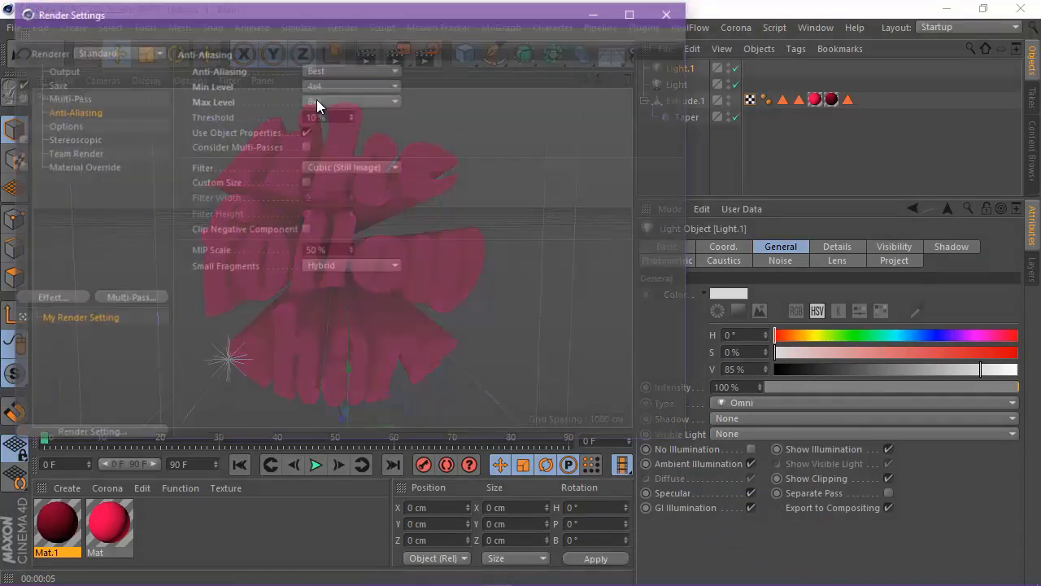
{"action": "left_click", "coordinate": [63, 97]}
{"action": "left_click", "coordinate": [55, 88]}
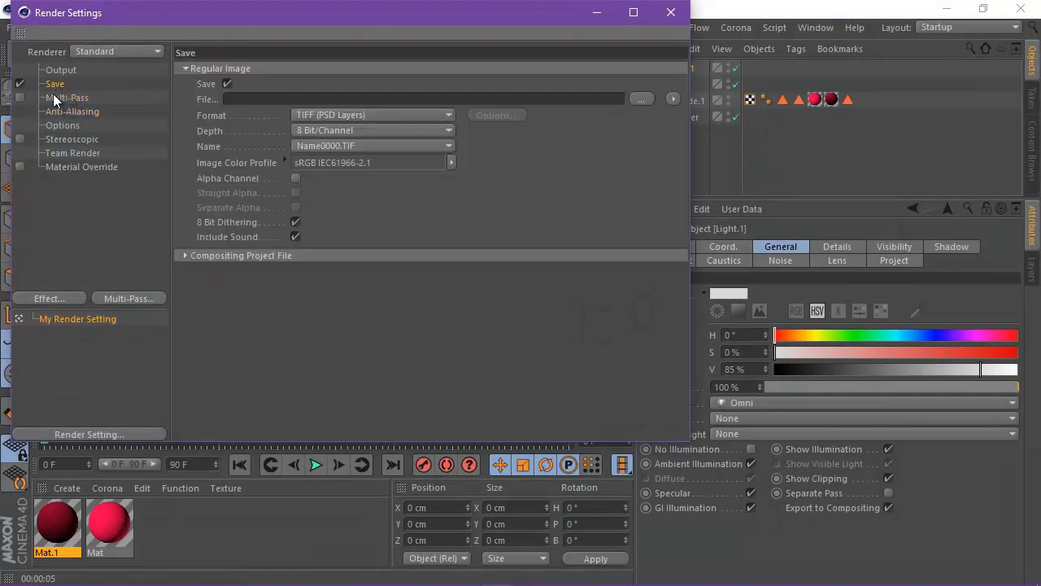
{"action": "left_click", "coordinate": [642, 99]}
{"action": "left_click", "coordinate": [378, 117]}
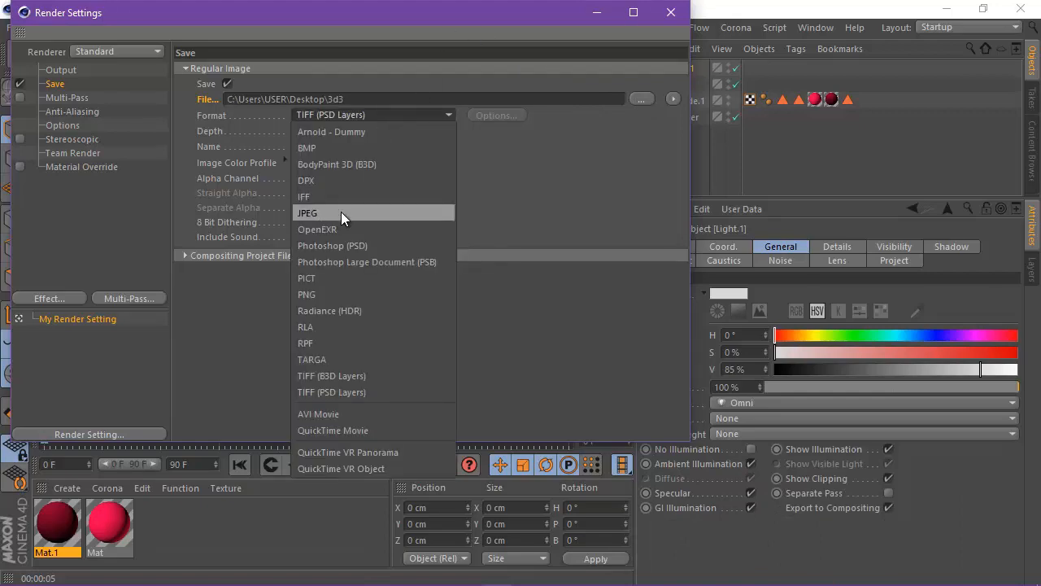
{"action": "left_click", "coordinate": [329, 291]}
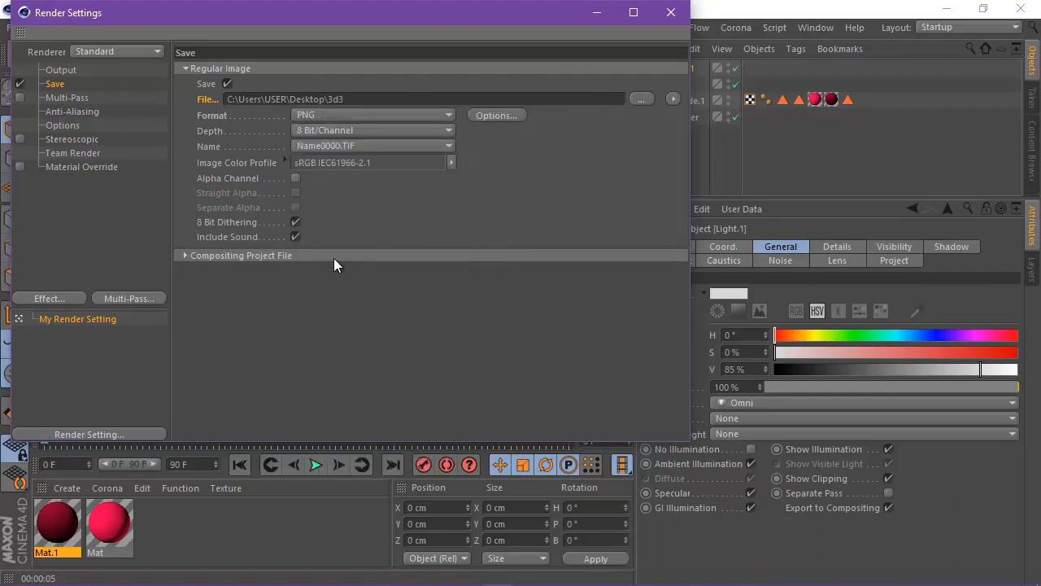
{"action": "left_click", "coordinate": [679, 13]}
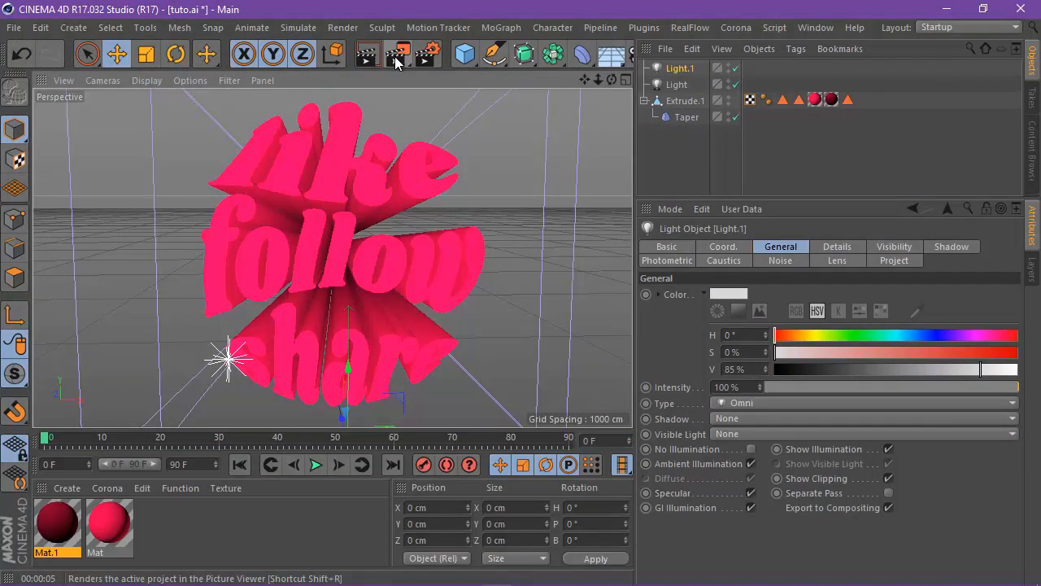